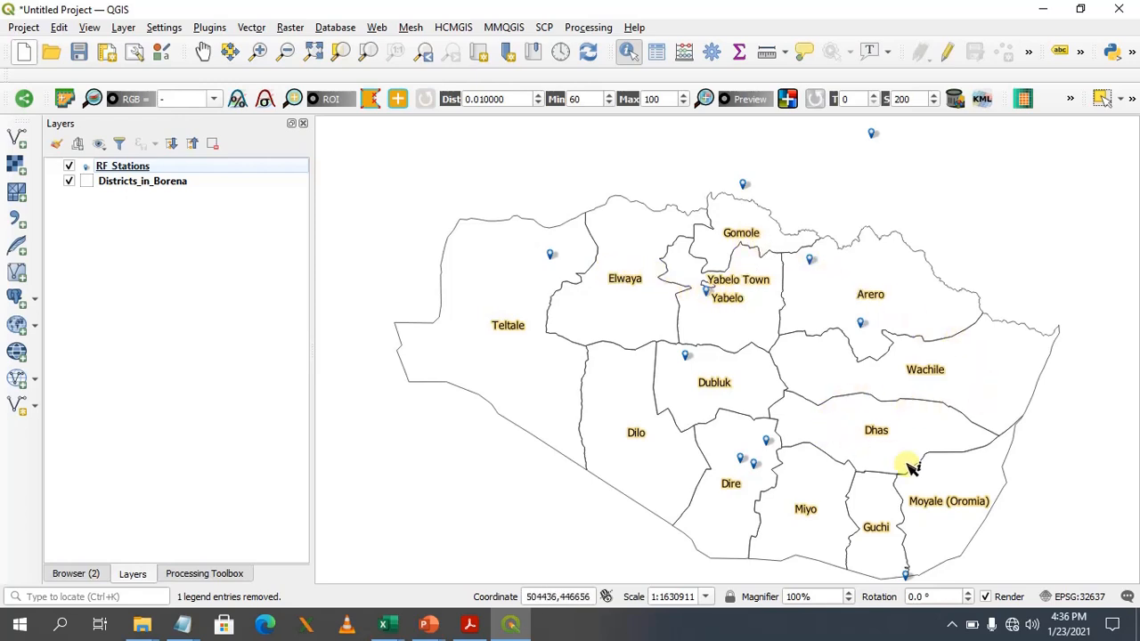
Show the feature count for both the RF_Stations and Districts_in_Borena layers.
right_click(118, 168)
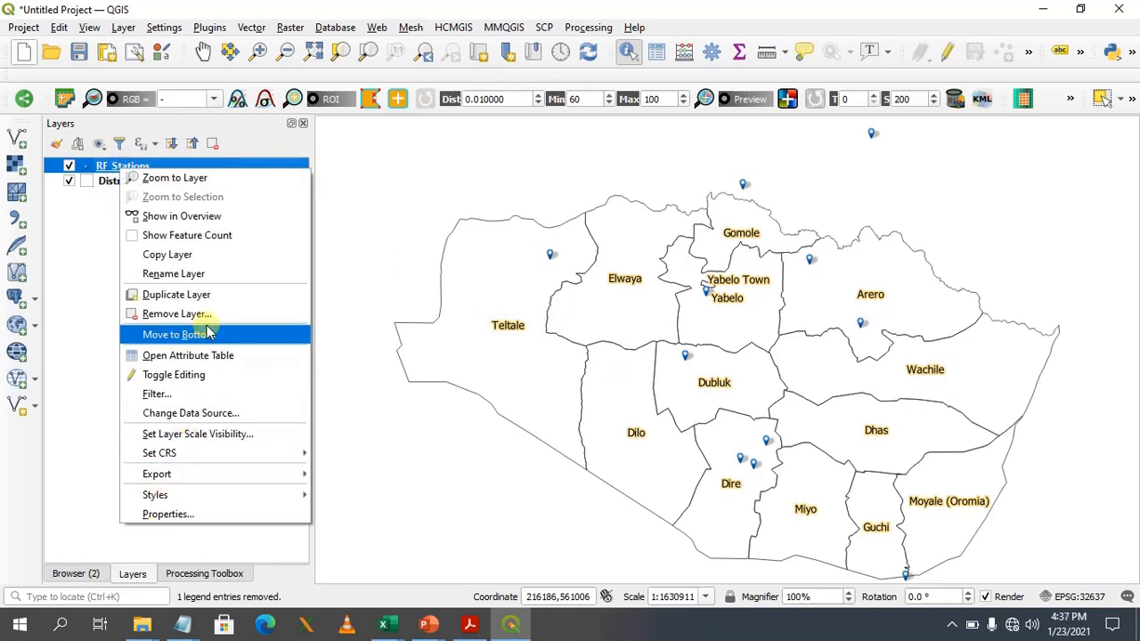
left_click(139, 236)
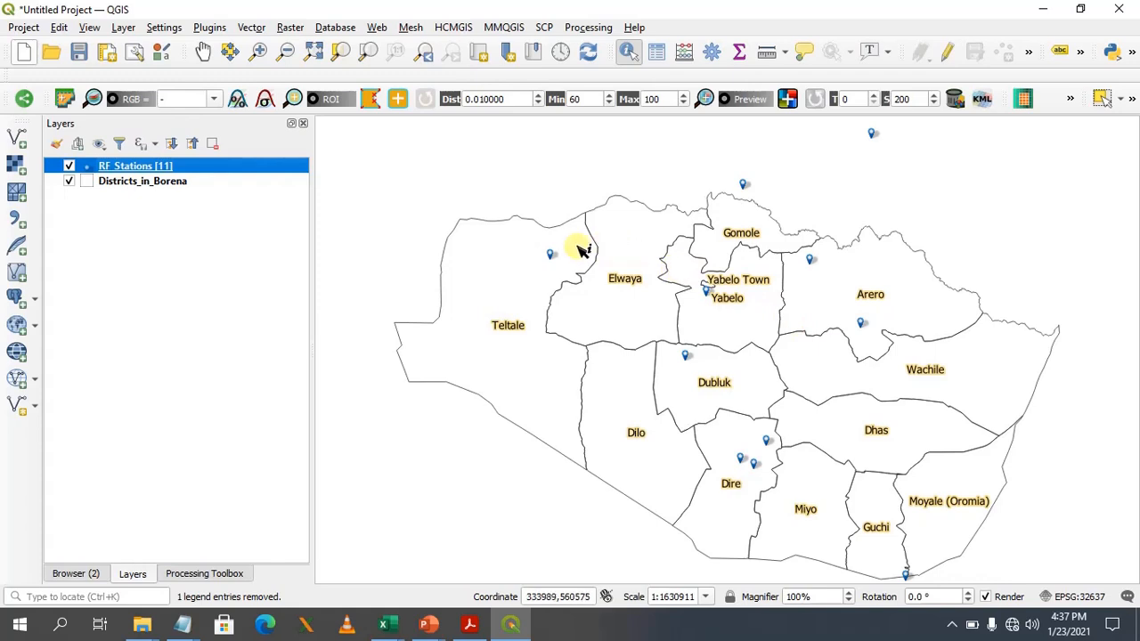
right_click(167, 181)
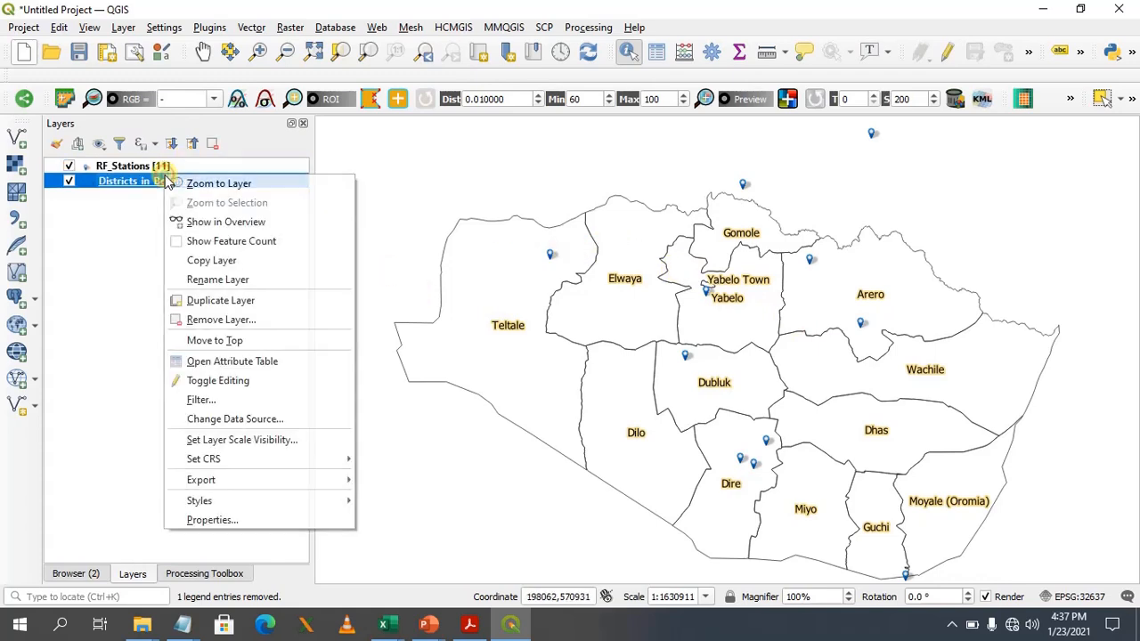
left_click(177, 243)
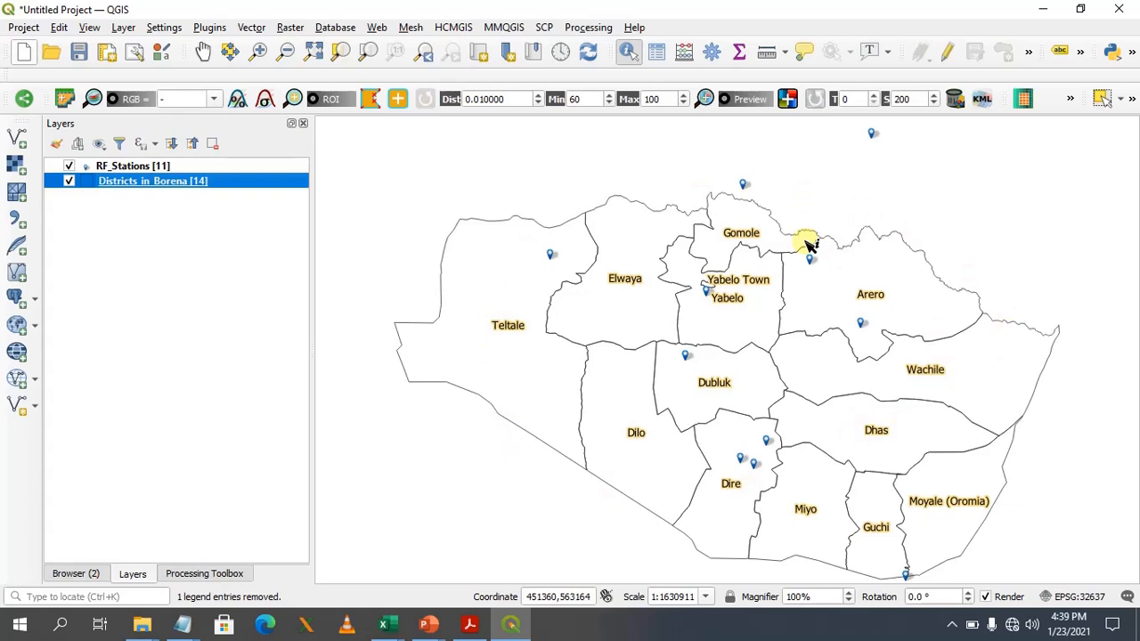
Switch to the RF_Station_gps workbook in Excel to review the station rainfall data, then return to the QGIS project.
mouse_move(521, 628)
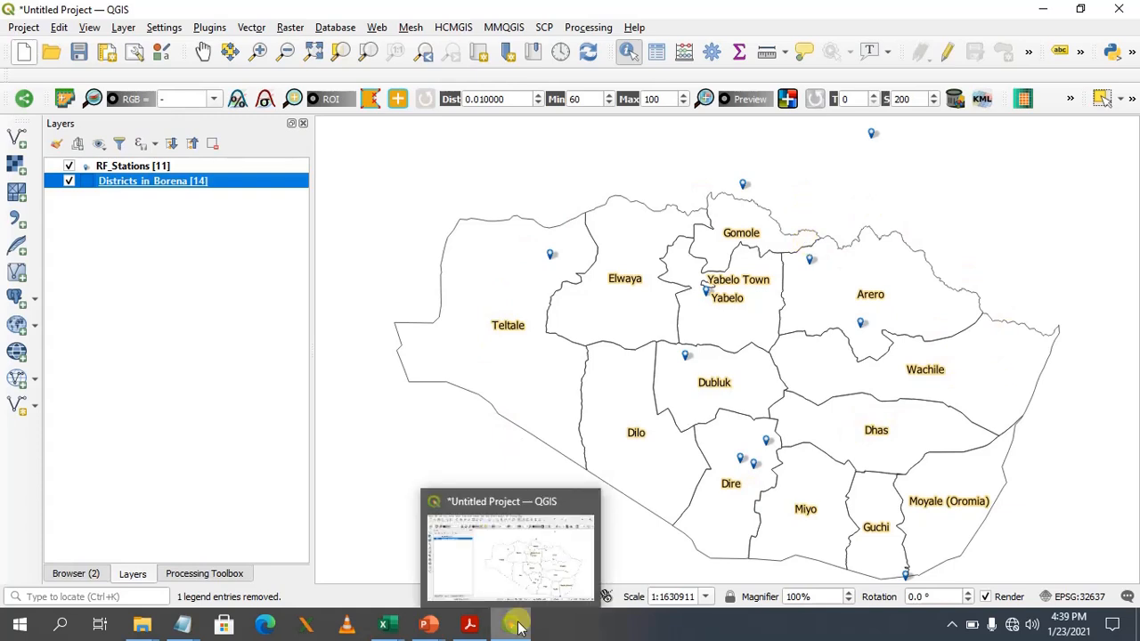
mouse_move(374, 626)
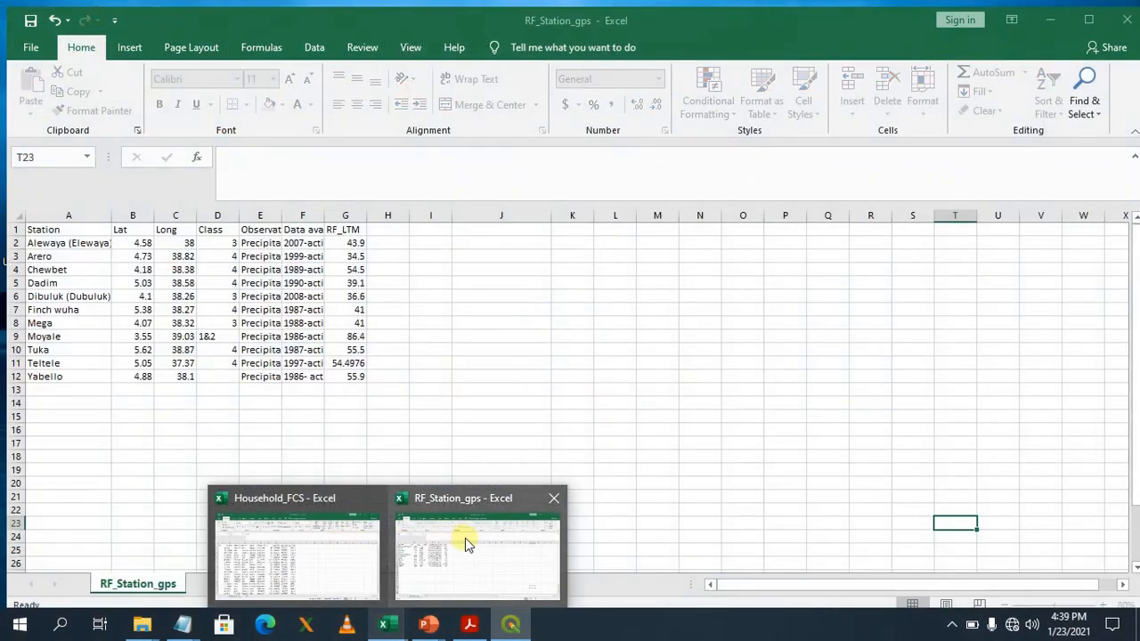
left_click(465, 544)
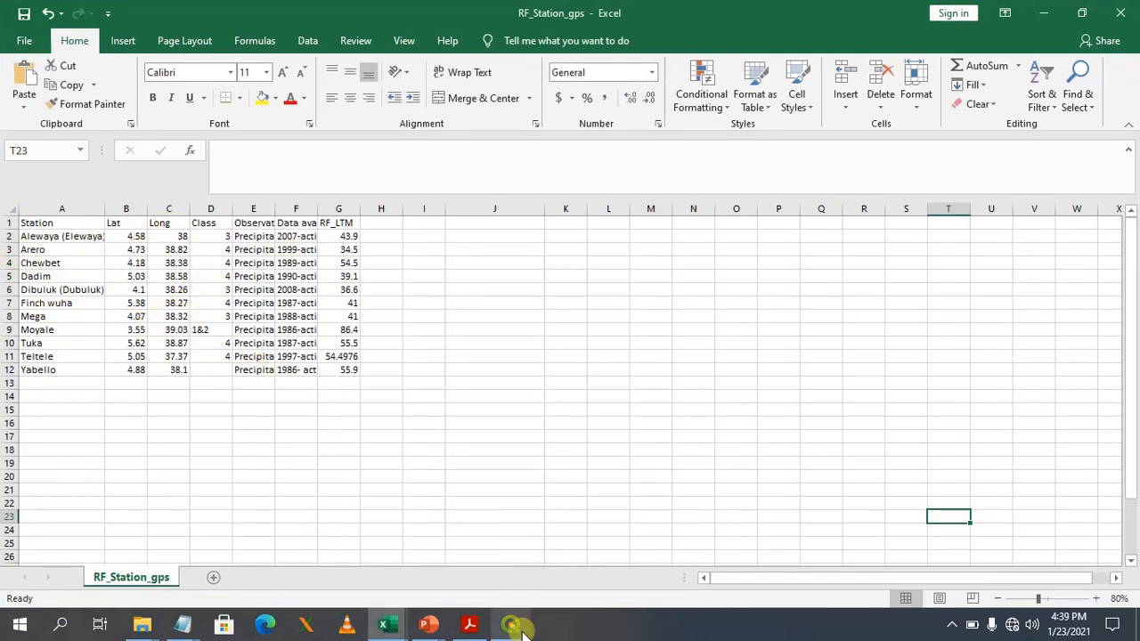
left_click(521, 534)
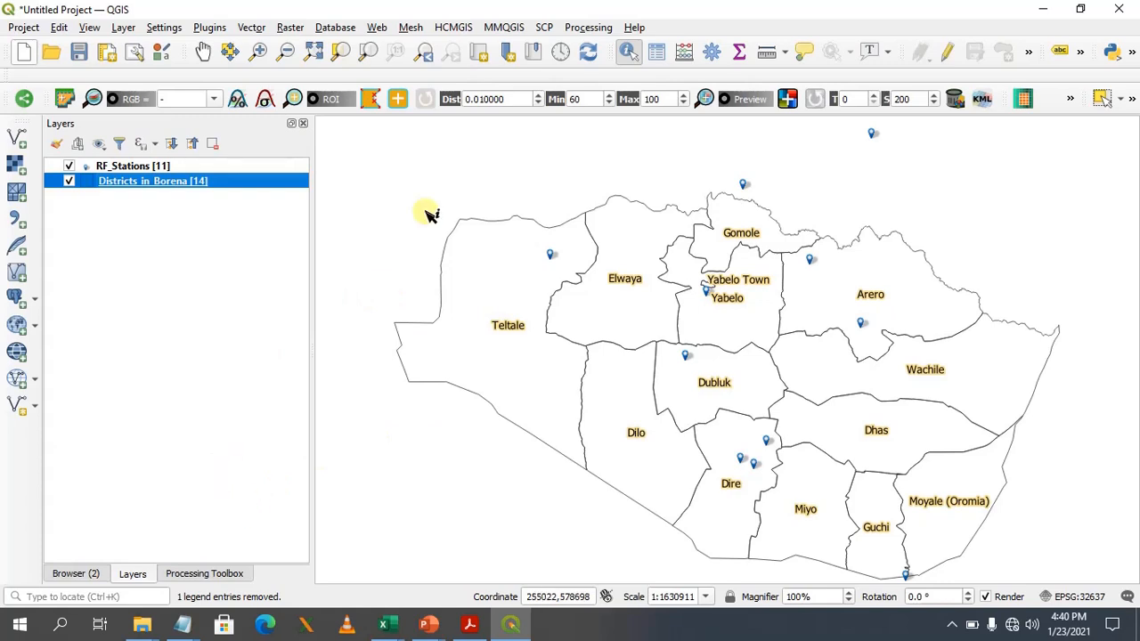
Open the Processing Toolbox and search its algorithms for "interpol".
left_click(590, 28)
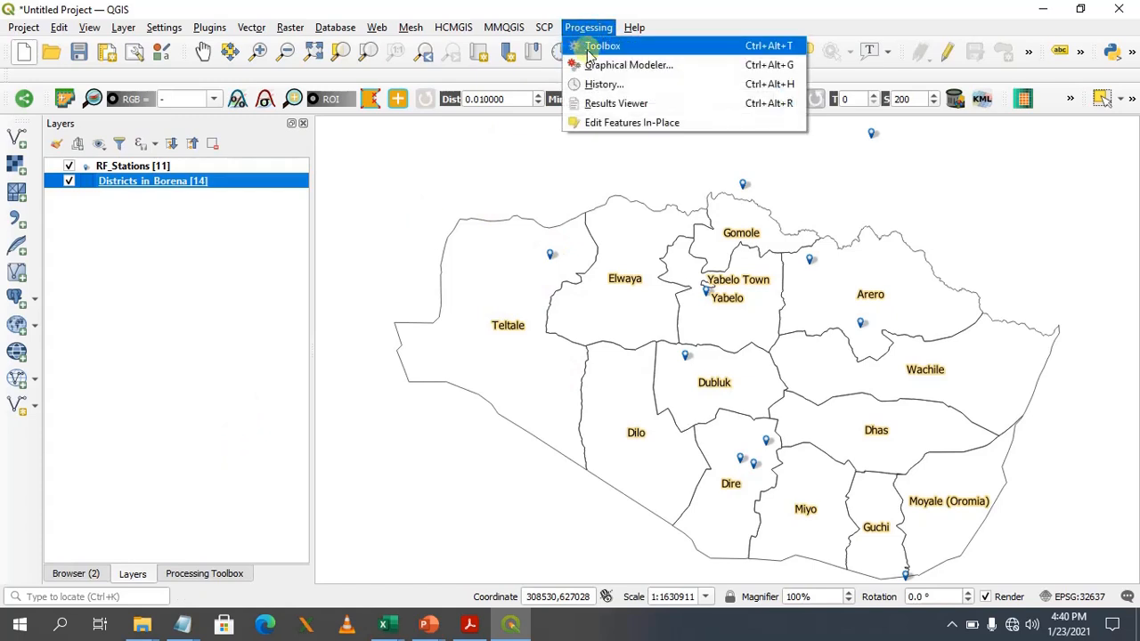
left_click(212, 573)
left_click(130, 168)
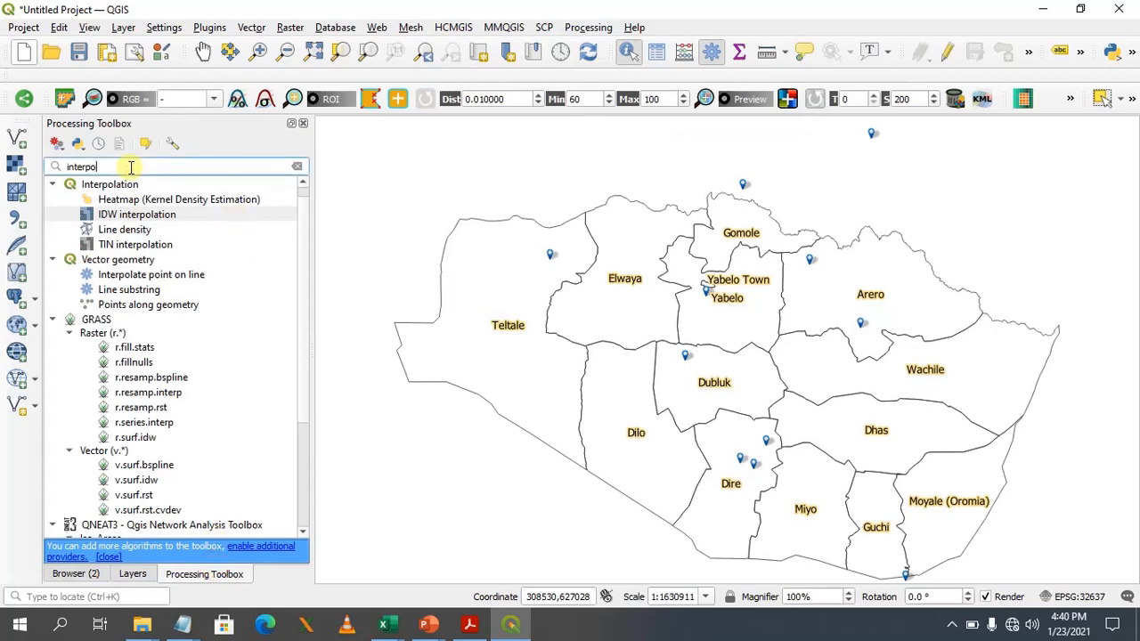
key("BackSpace")
key("BackSpace")
key("BackSpace")
key("BackSpace")
key("BackSpace")
key("BackSpace")
key("BackSpace")
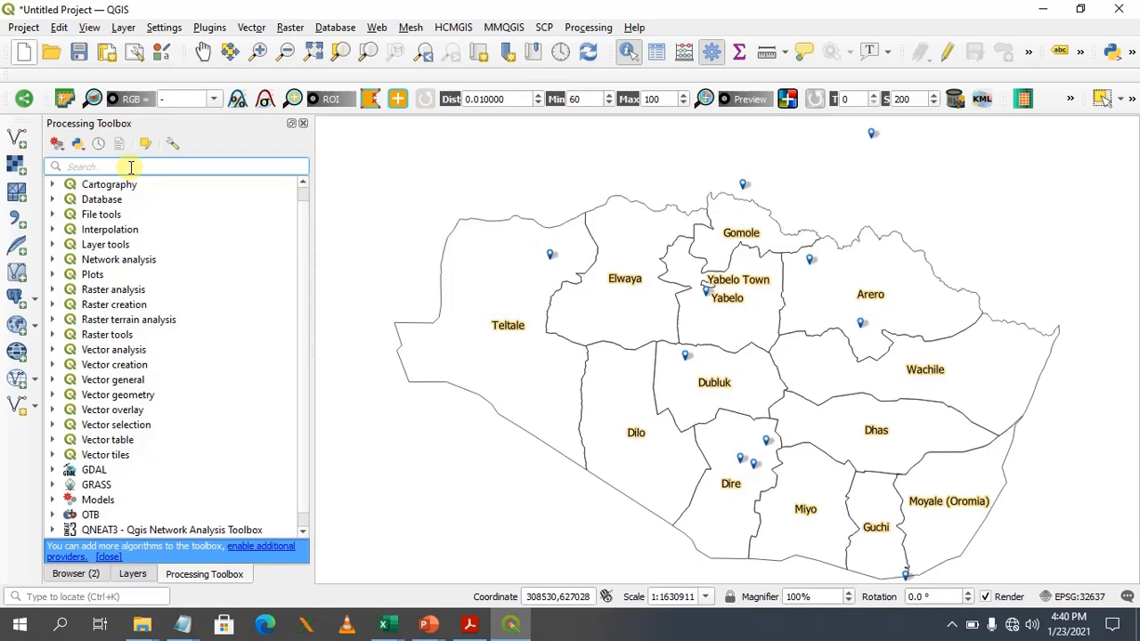
type("int")
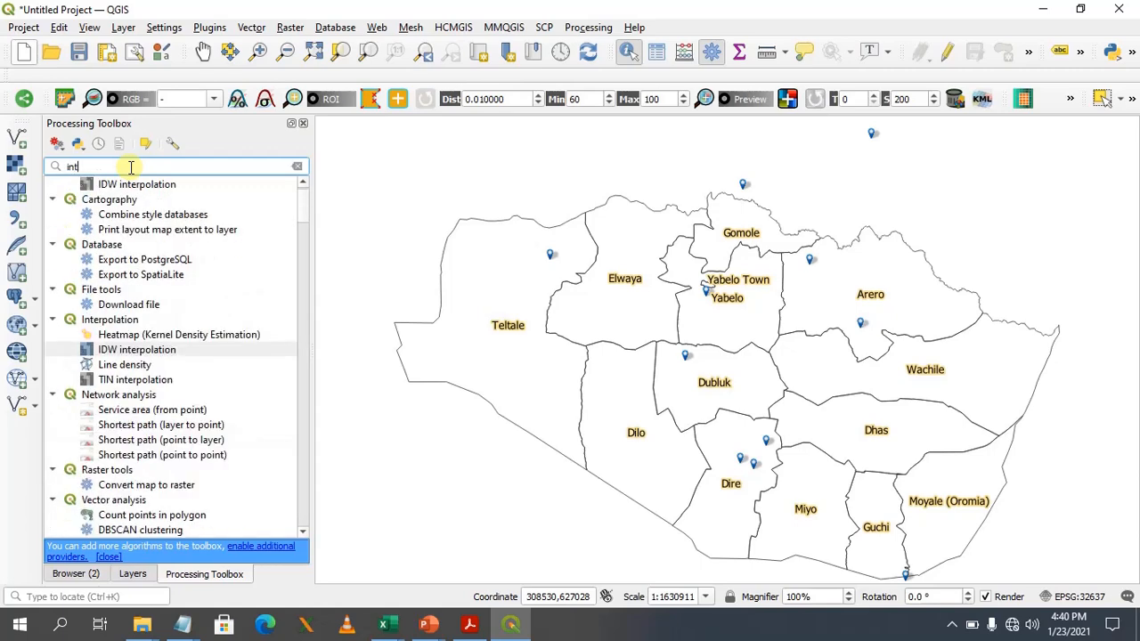
type("erpol")
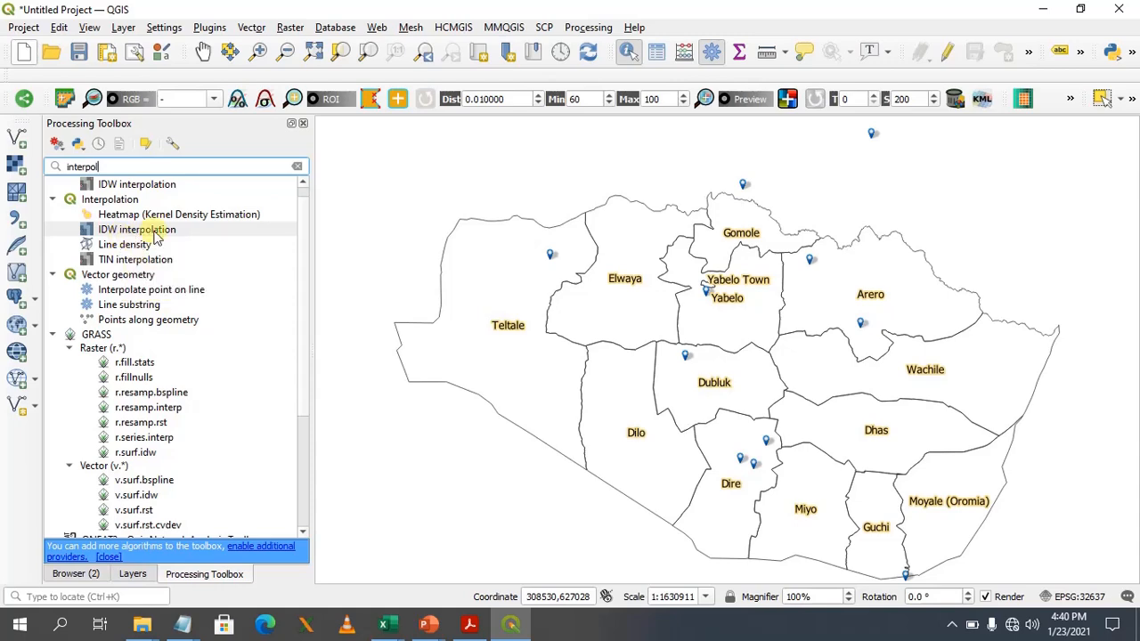
double_click(155, 232)
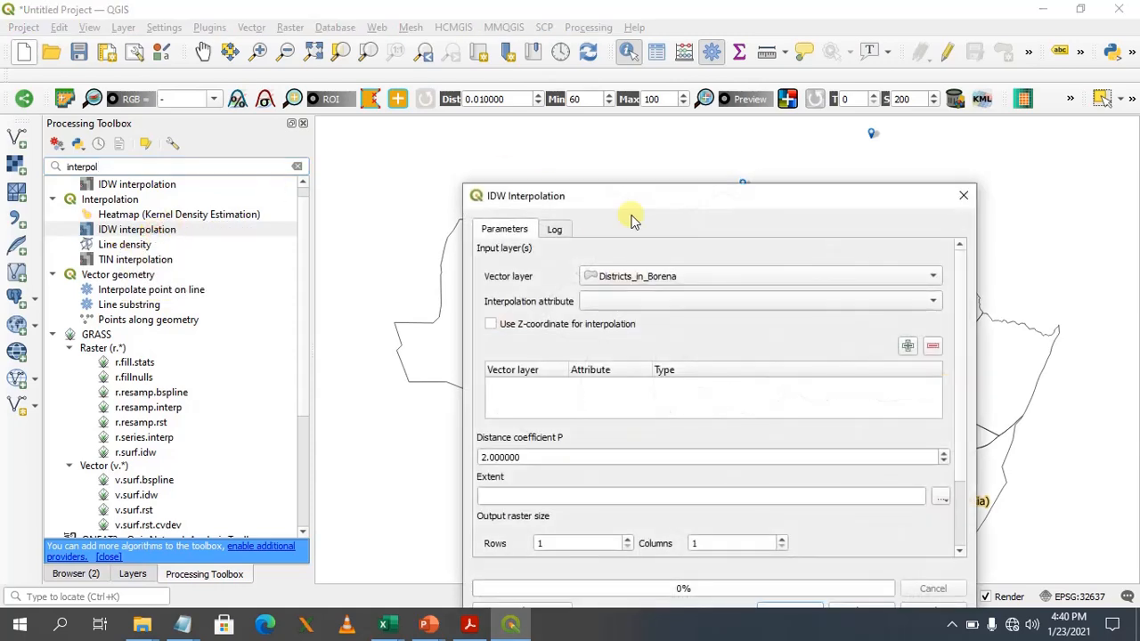
left_click_drag(657, 199, 466, 112)
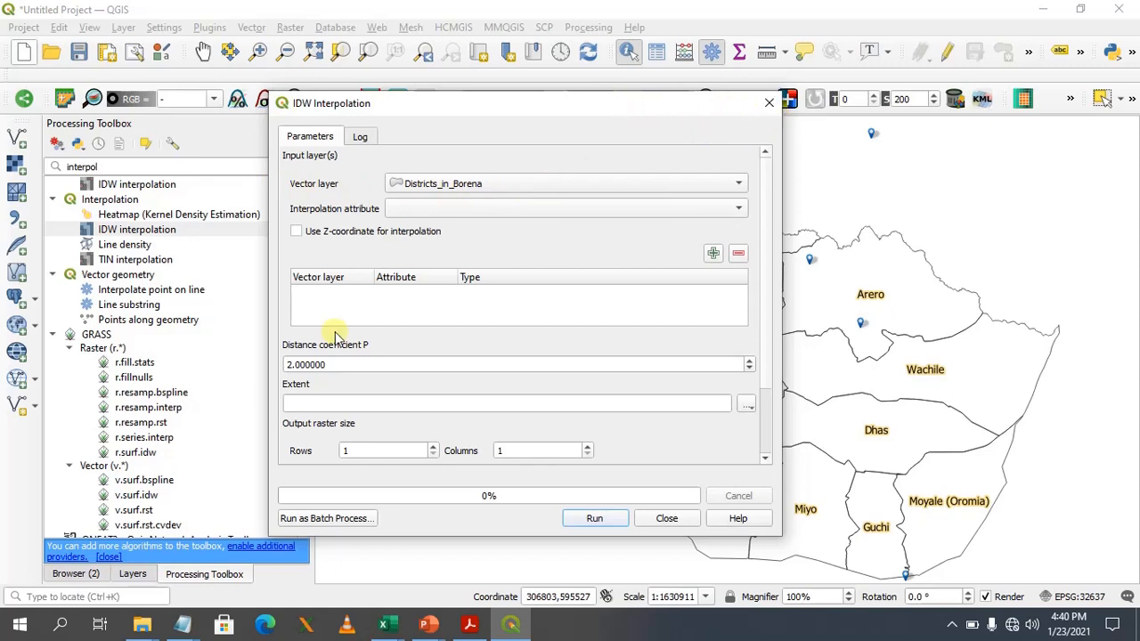
left_click(133, 575)
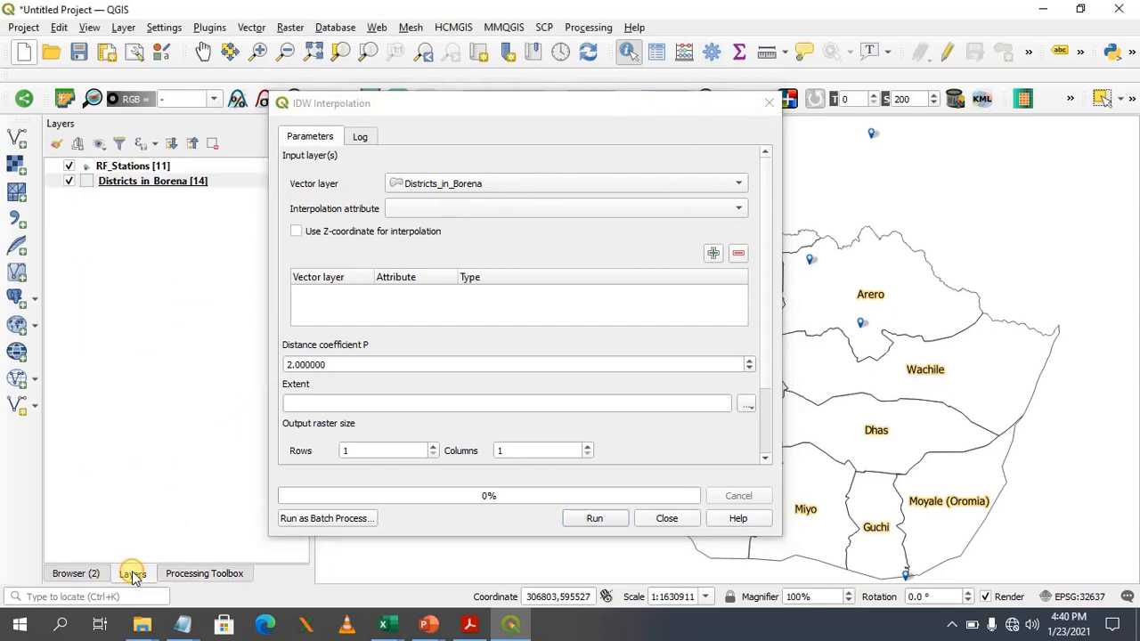
left_click(771, 104)
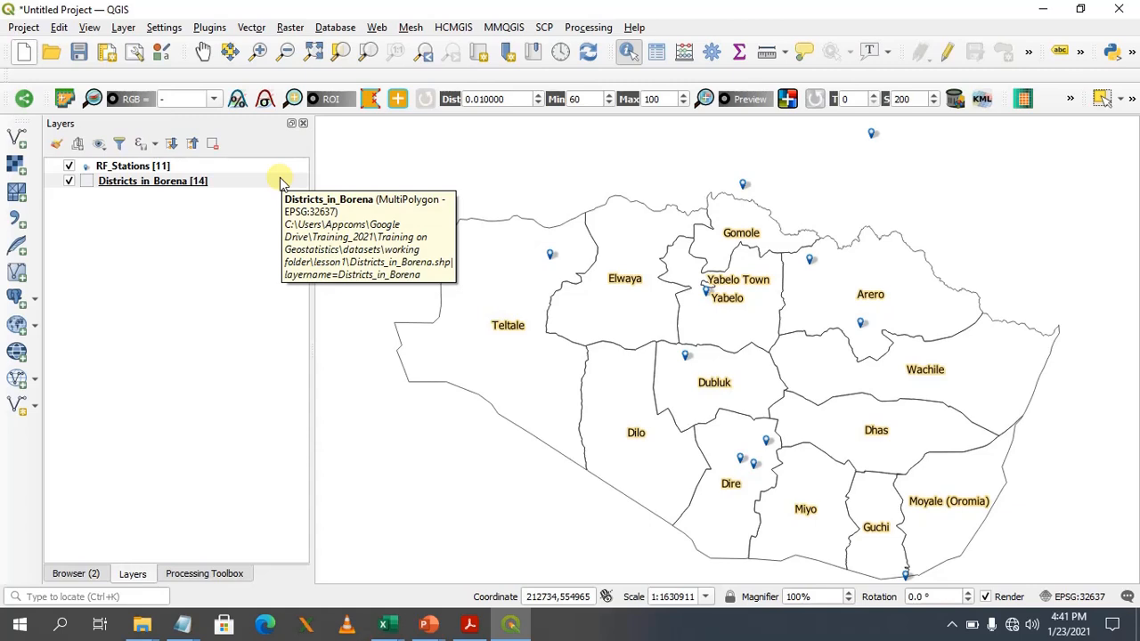
Check the coordinate reference system in the RF_Stations layer information and close its properties.
double_click(152, 169)
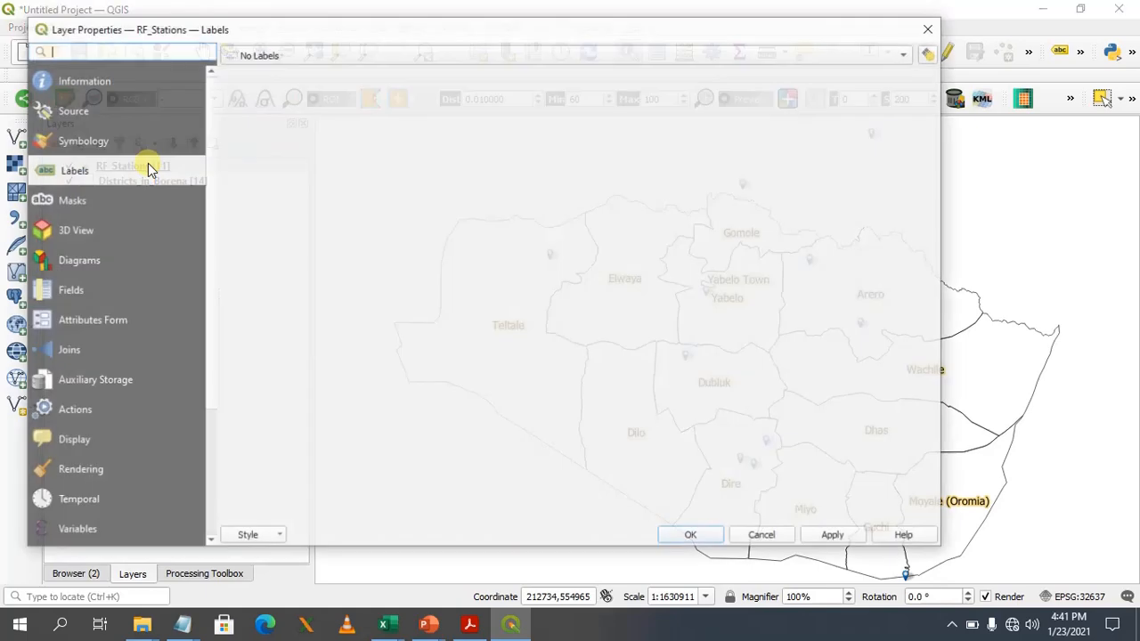
left_click(105, 79)
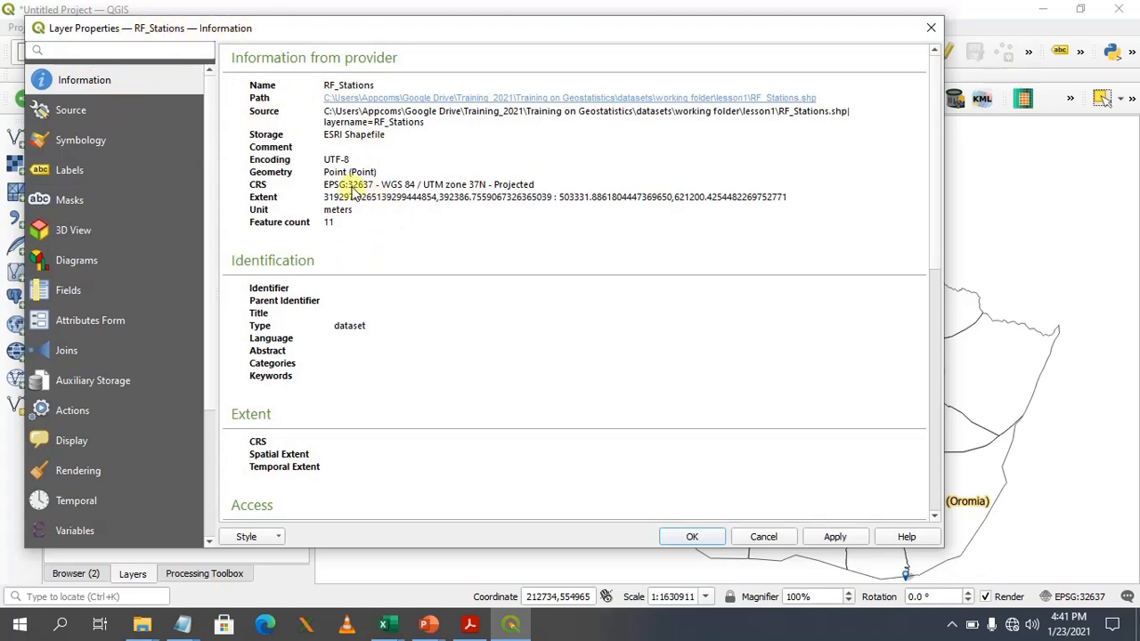
left_click_drag(326, 187, 567, 186)
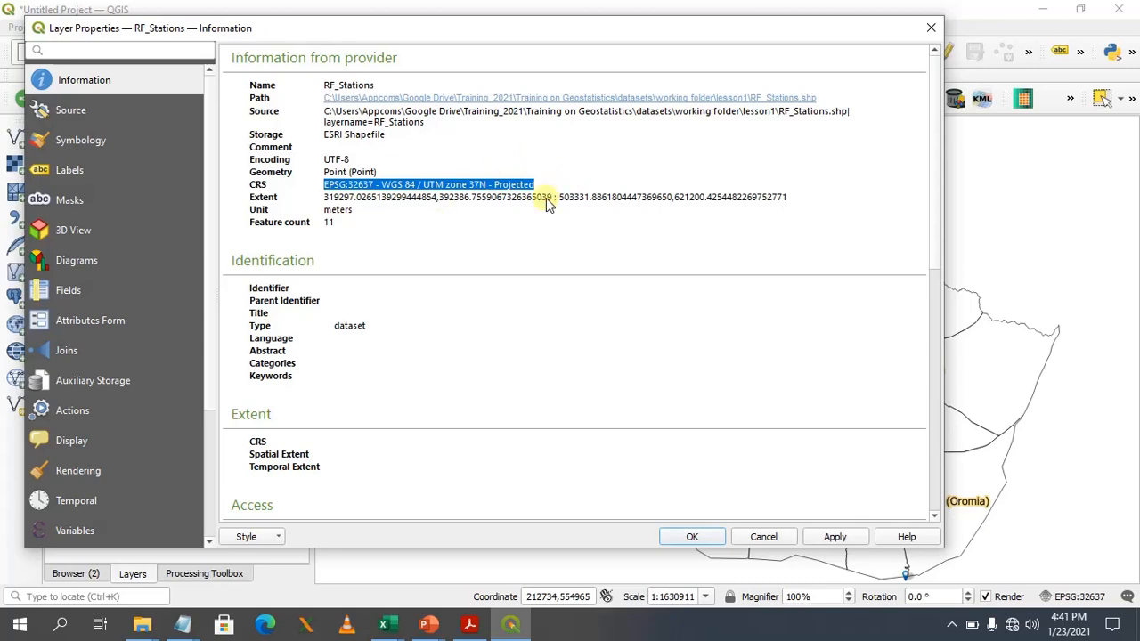
left_click(932, 28)
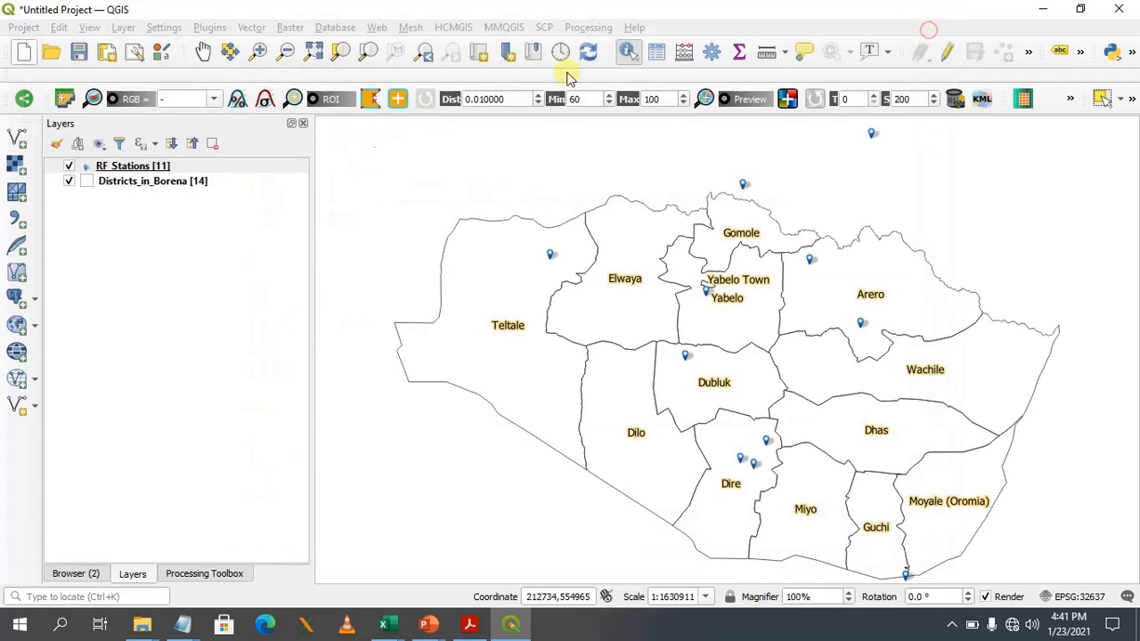
Check the coordinate reference system in the Districts_in_Borena layer information and close its properties.
left_click(185, 180)
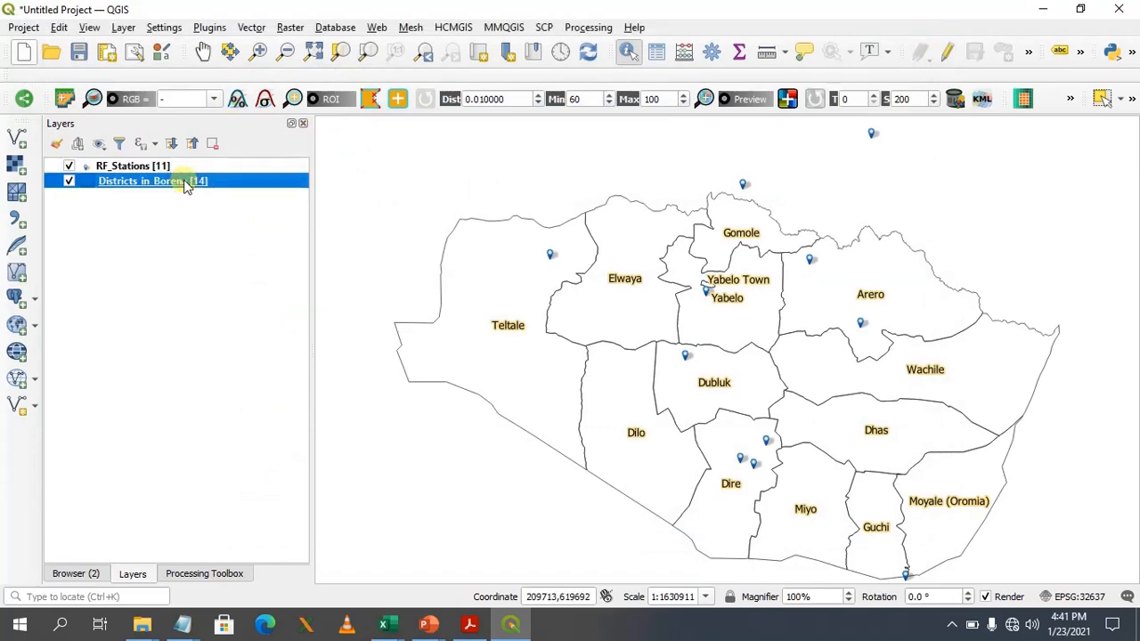
double_click(185, 181)
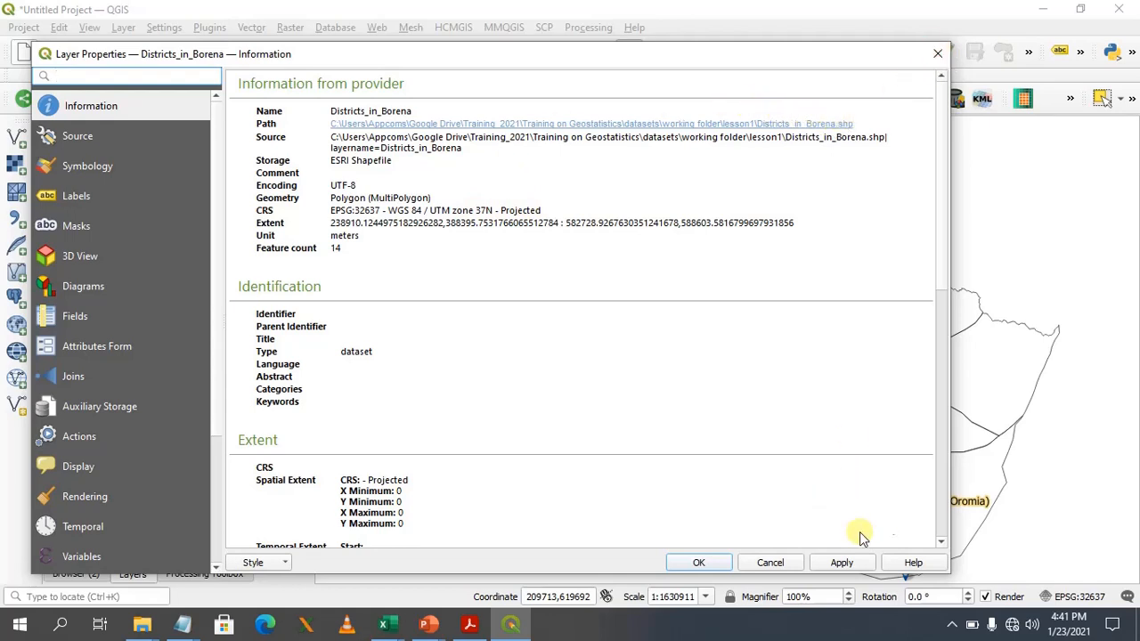
left_click(942, 54)
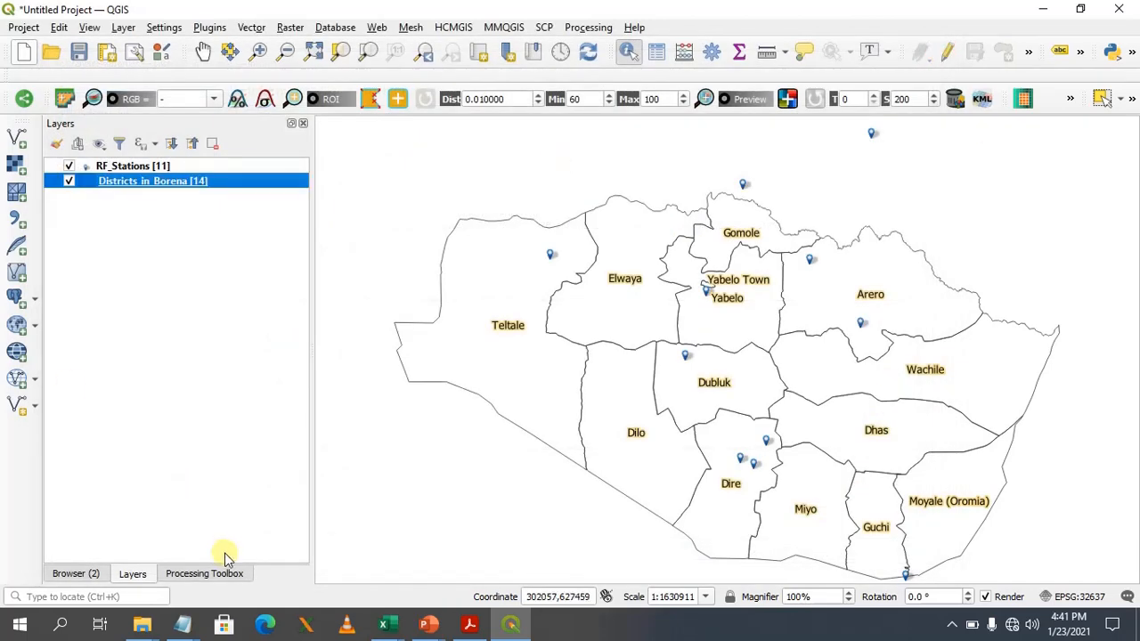
Open the IDW interpolation tool and choose RF_Stations as its input vector layer.
left_click(201, 577)
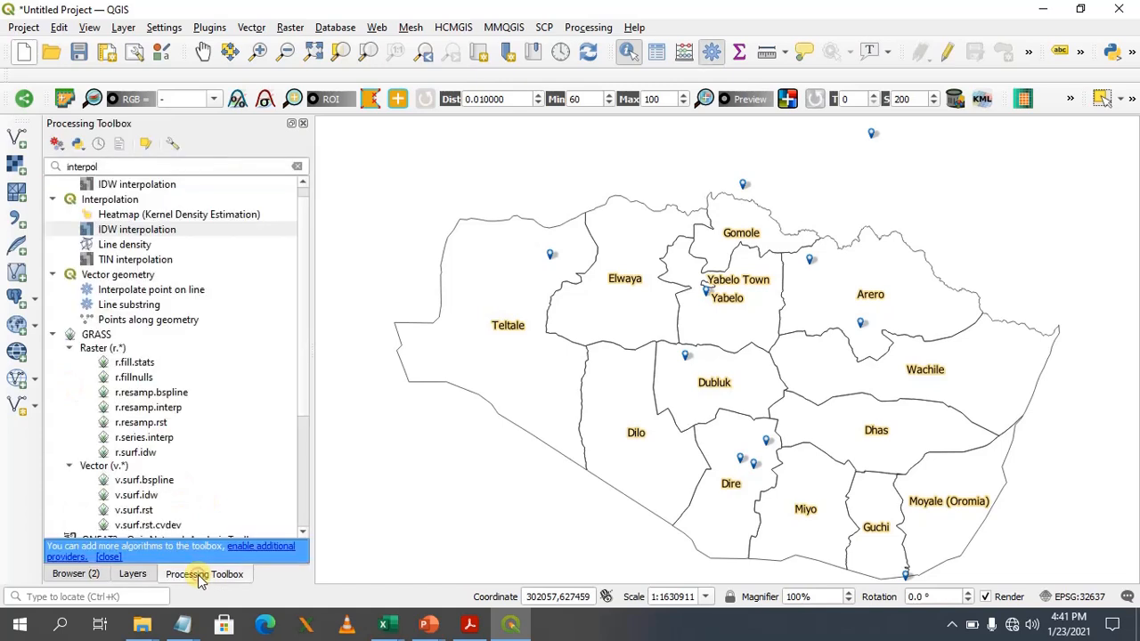
left_click(108, 161)
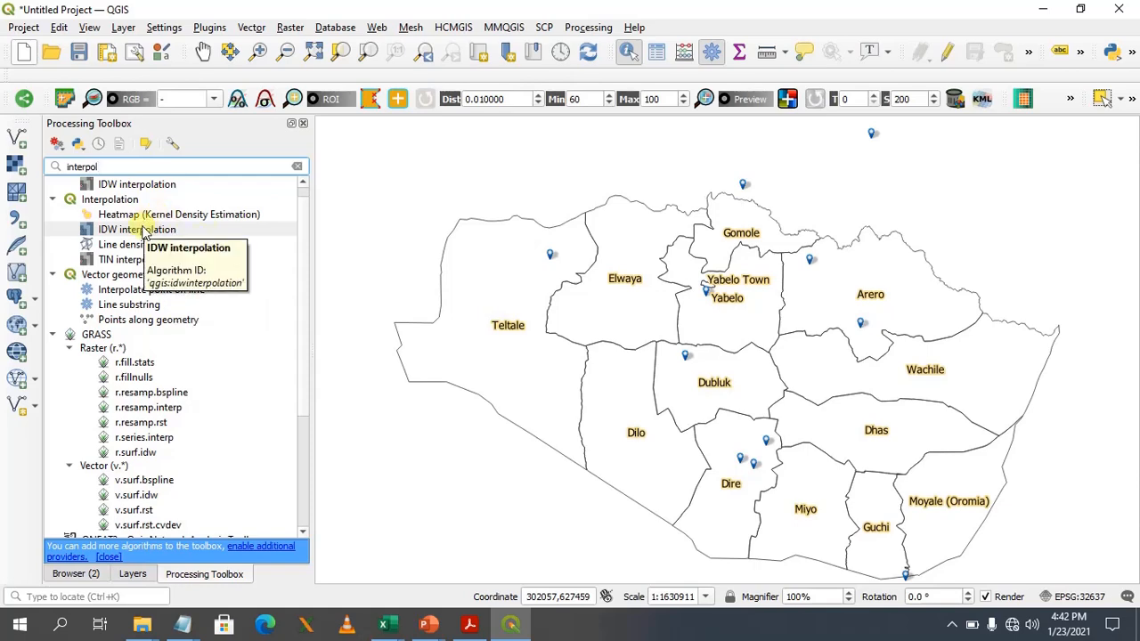
double_click(142, 230)
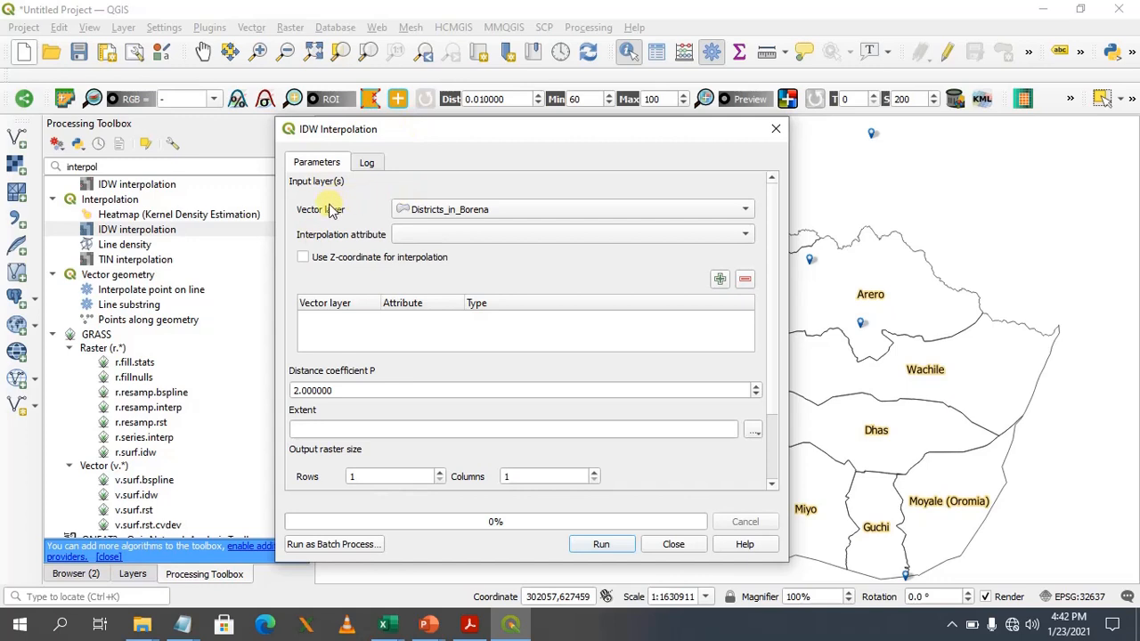
left_click(473, 211)
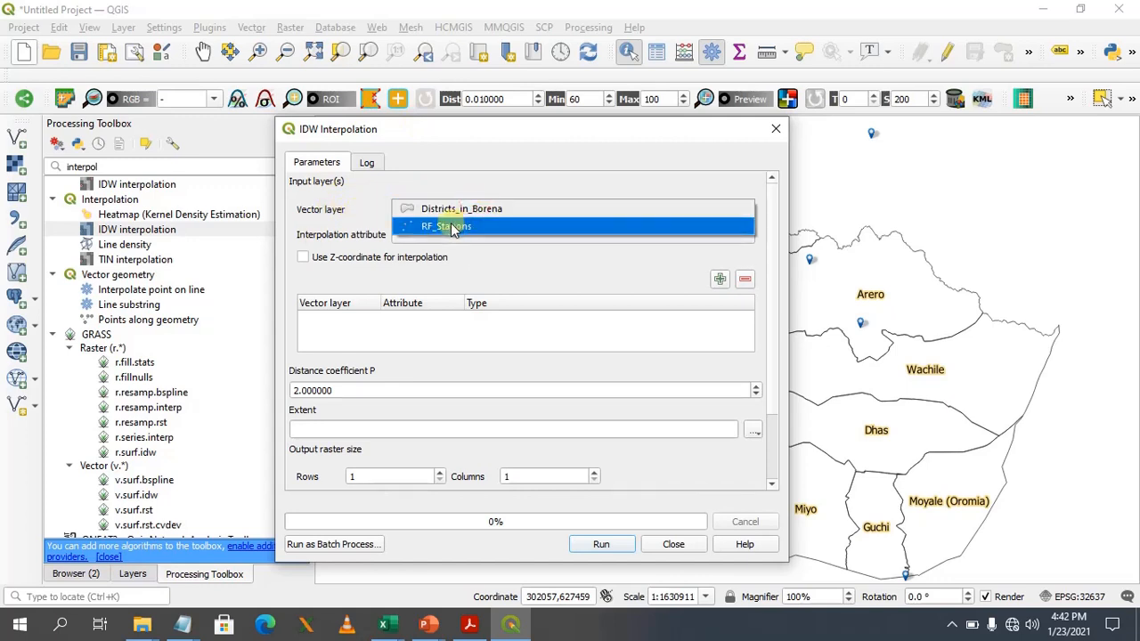
left_click(454, 228)
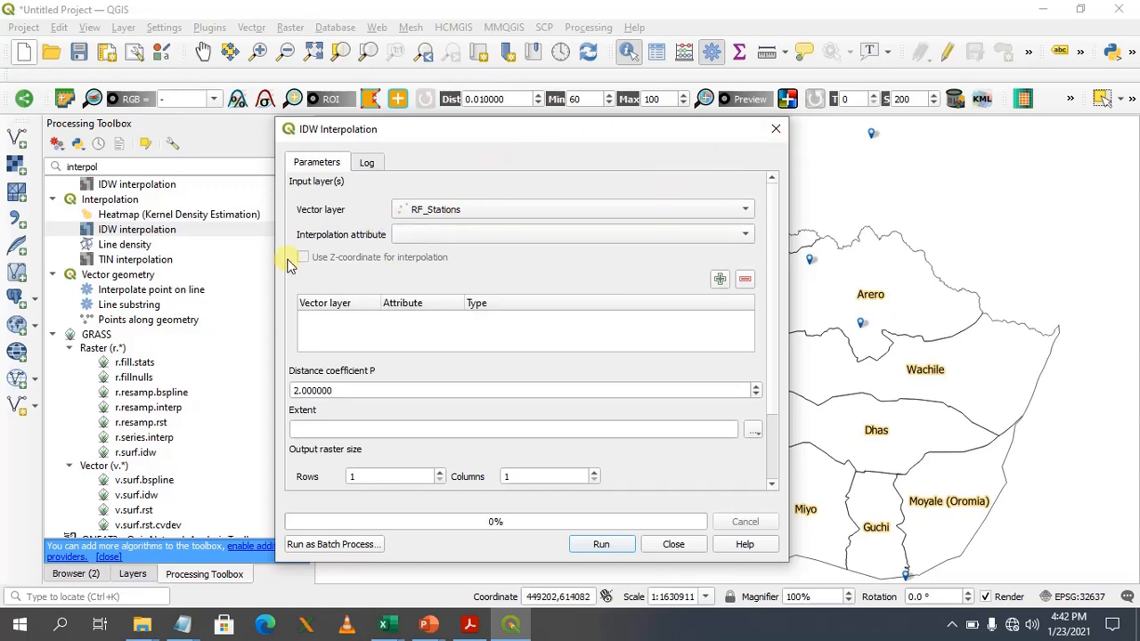
Examine the RF_LTM rainfall values in the RF_Stations attribute table and close the table.
left_click(133, 574)
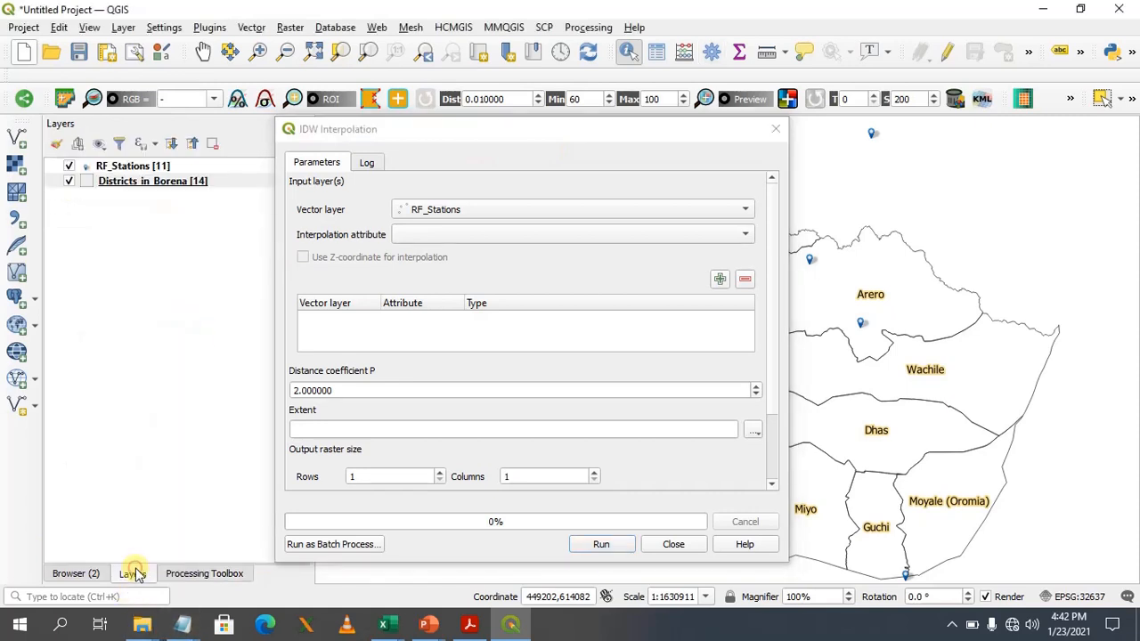
left_click(161, 170)
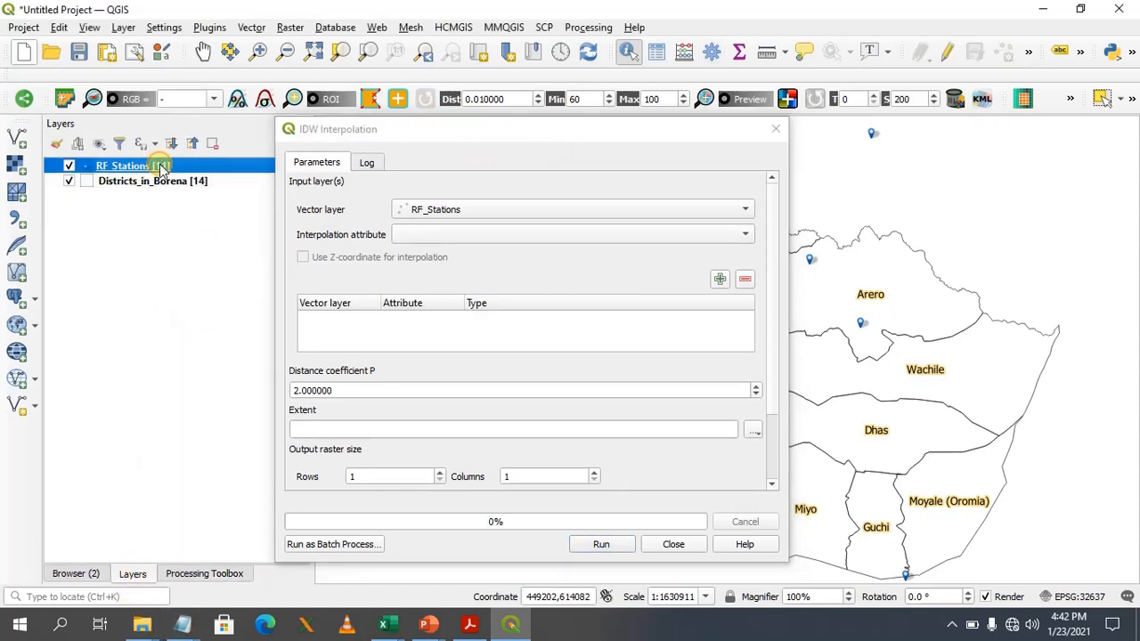
double_click(162, 170)
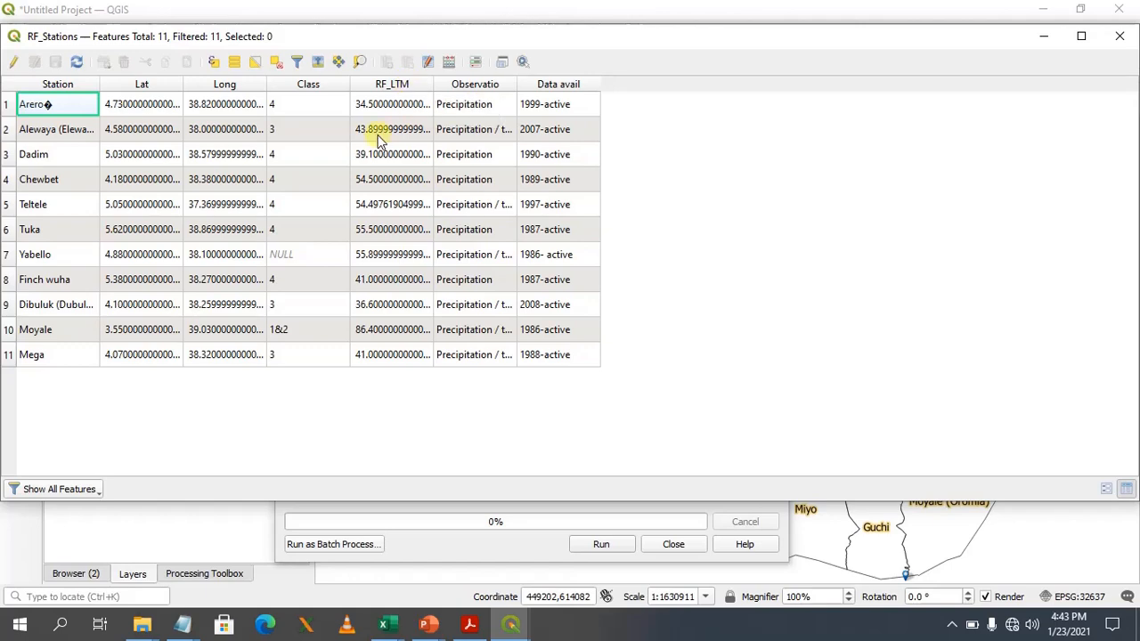
left_click(1122, 37)
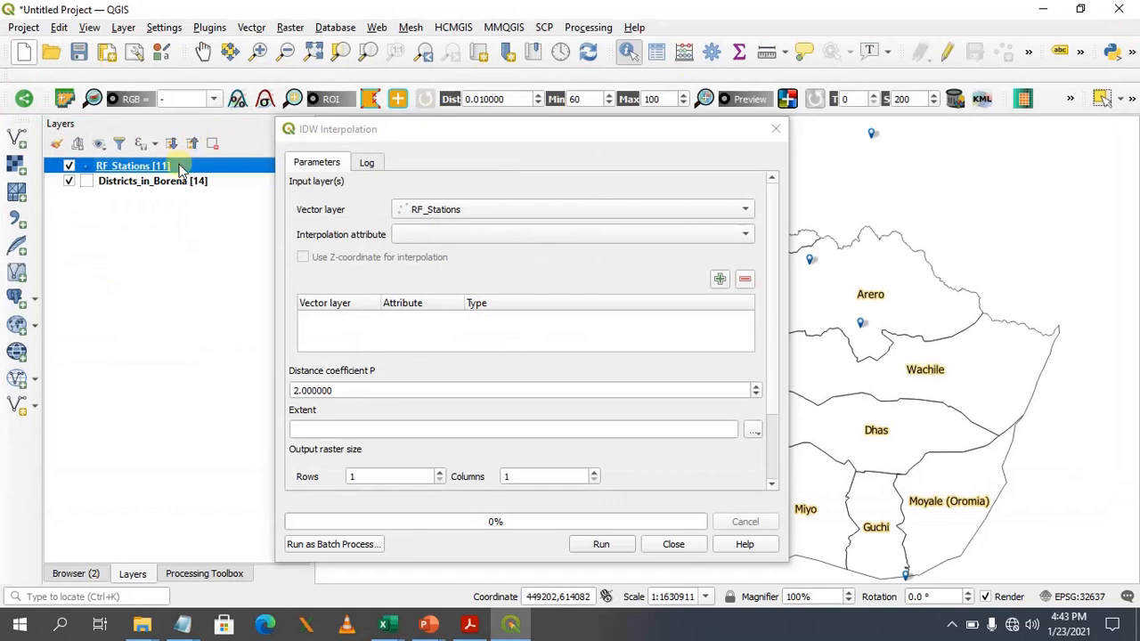
Check the data types of the RF_Stations attribute fields in the layer properties and close the properties.
double_click(179, 166)
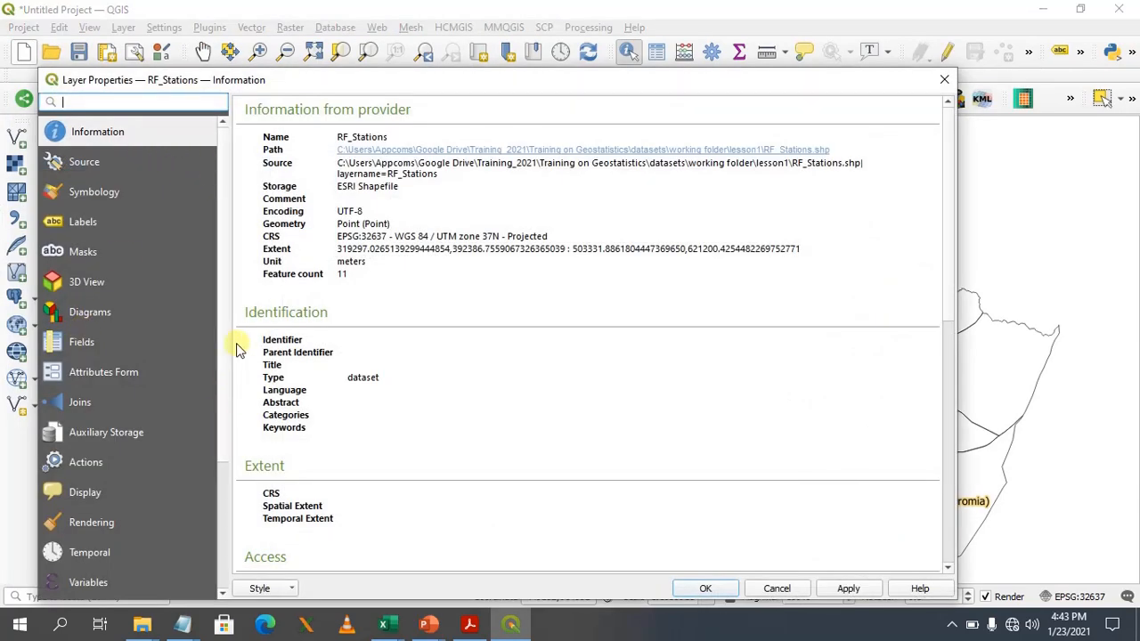
left_click_drag(221, 348, 224, 426)
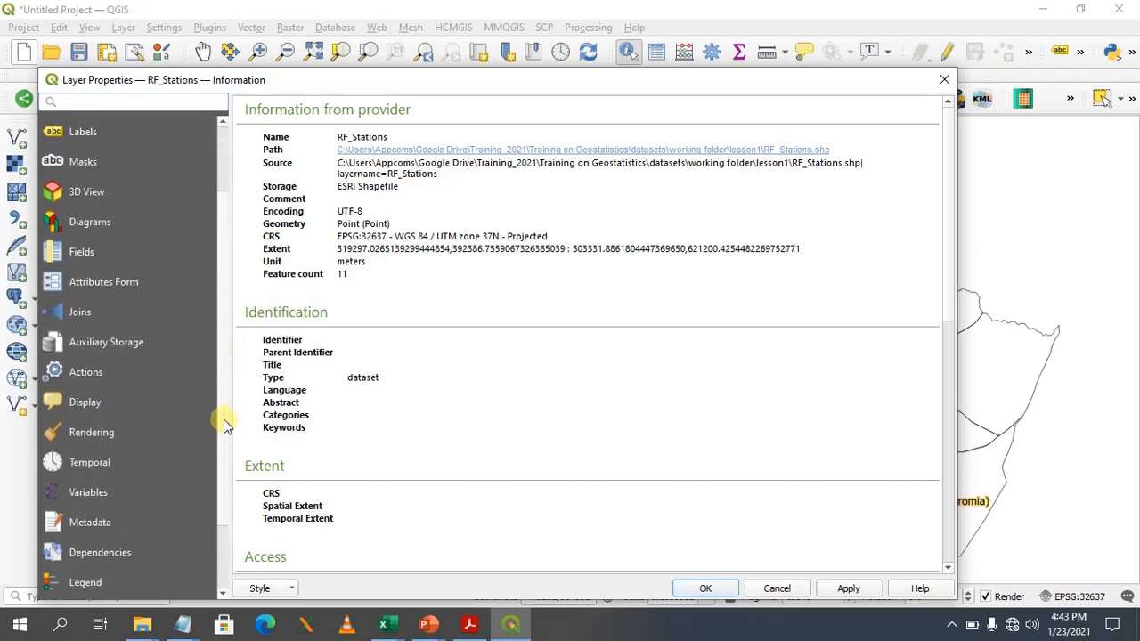
left_click(100, 253)
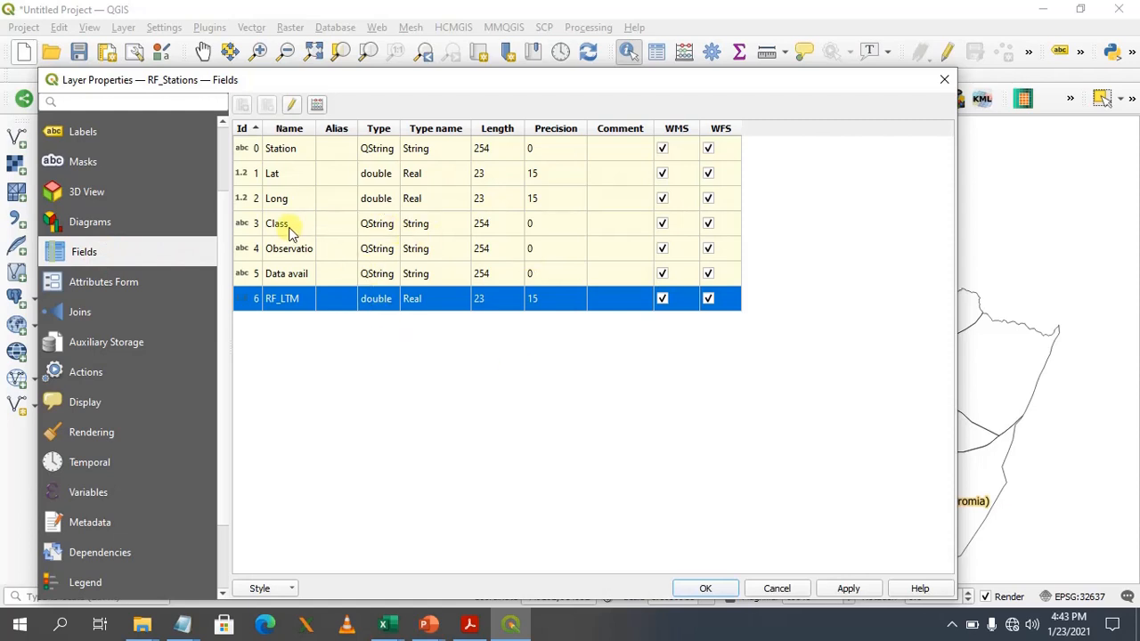
left_click(349, 381)
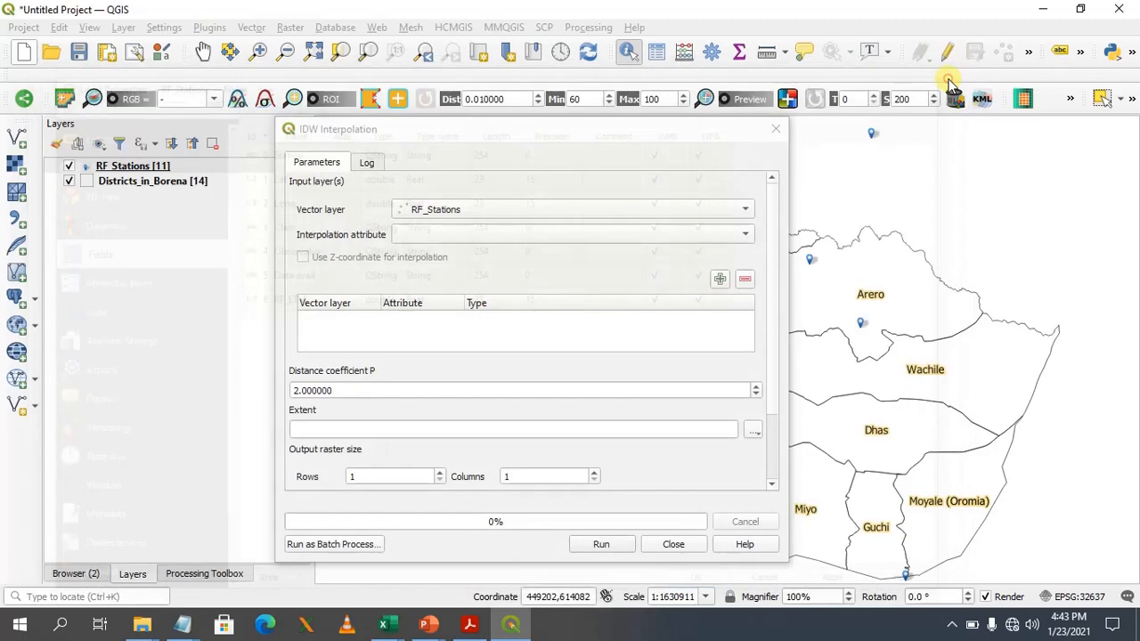
Choose RF_LTM as the interpolation attribute and add it to the IDW inputs with type Points.
left_click(675, 234)
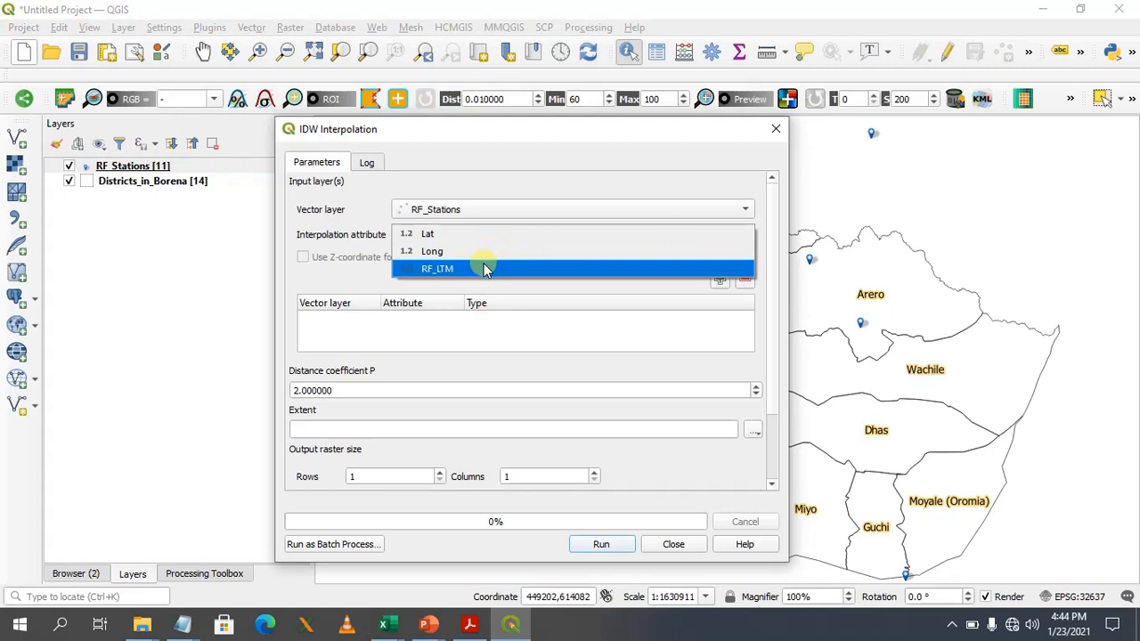
left_click(447, 276)
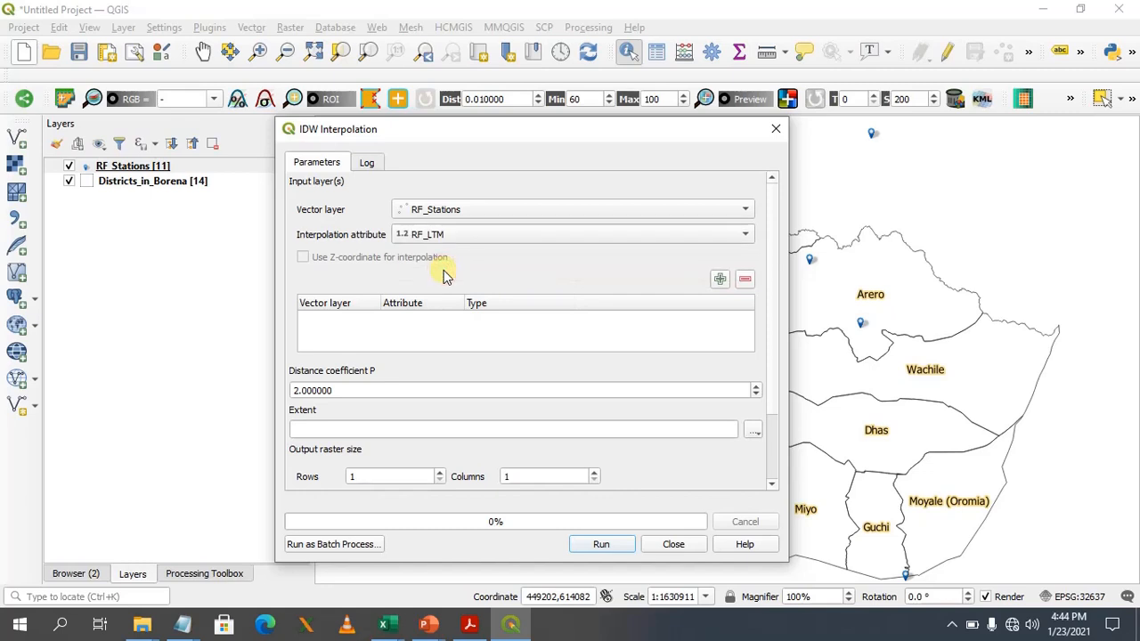
left_click(720, 281)
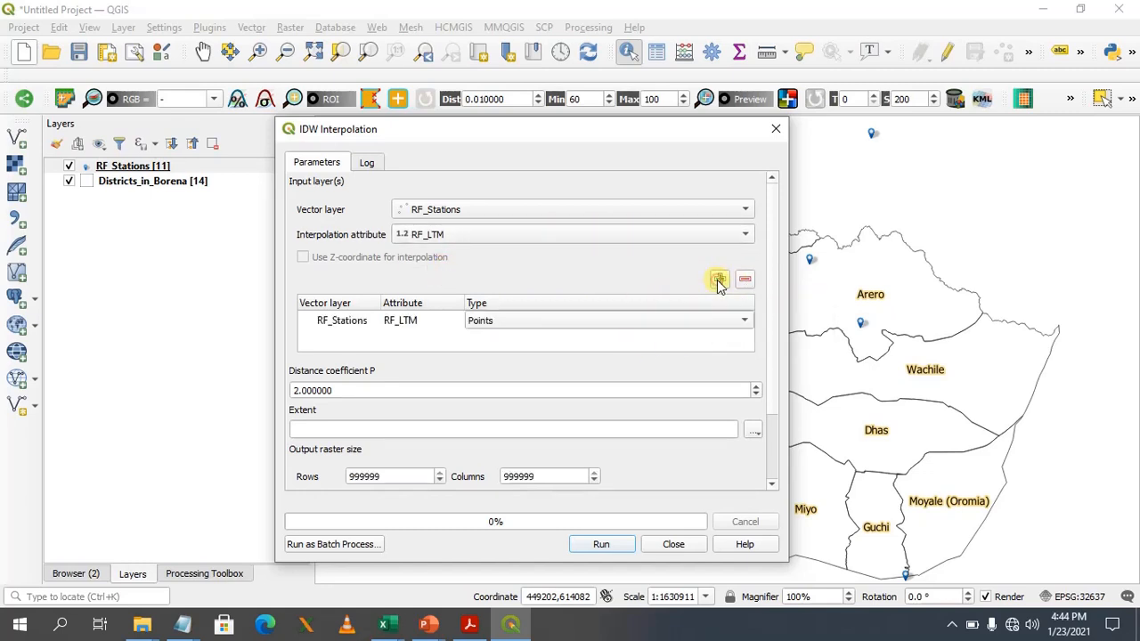
left_click(676, 324)
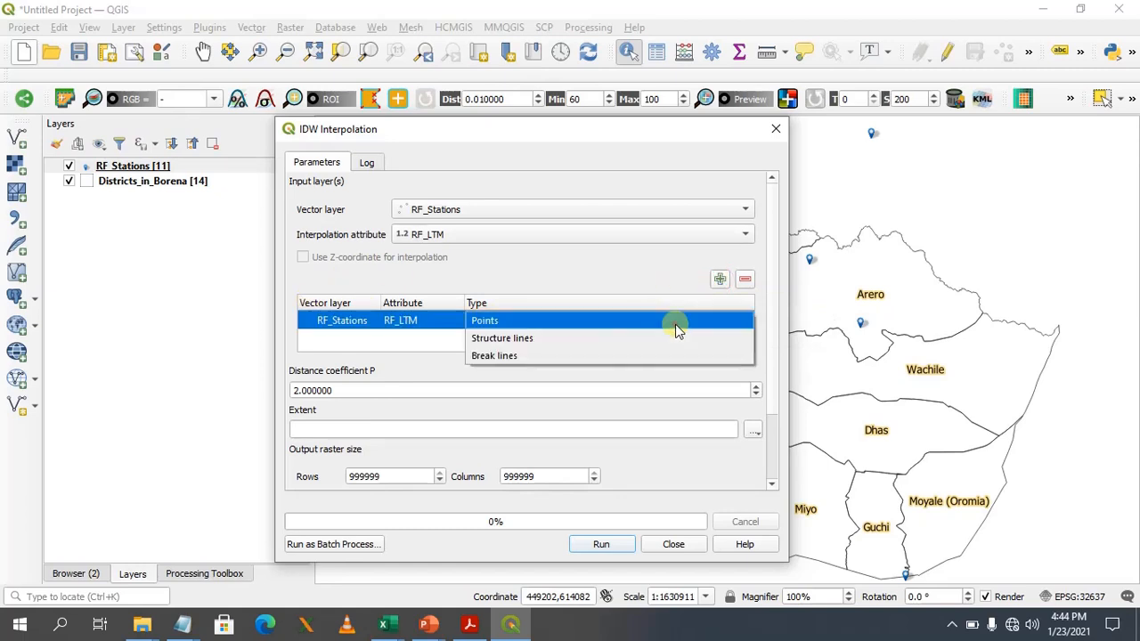
left_click(525, 323)
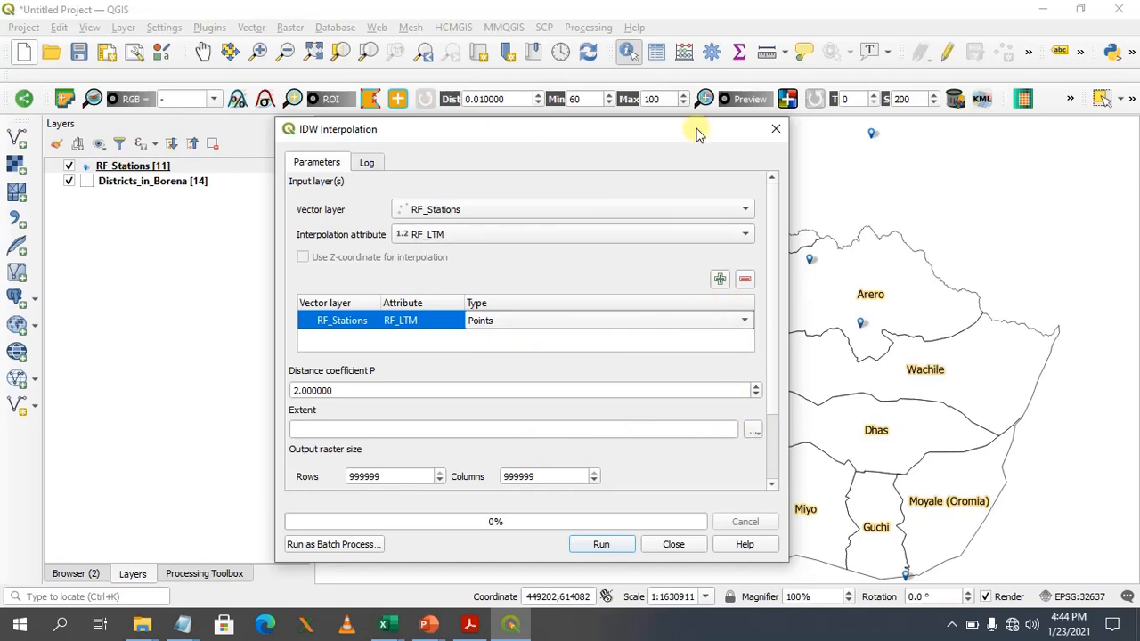
Examine how the rainfall stations are distributed over the districts and which extent options the IDW tool offers.
left_click_drag(698, 134, 415, 443)
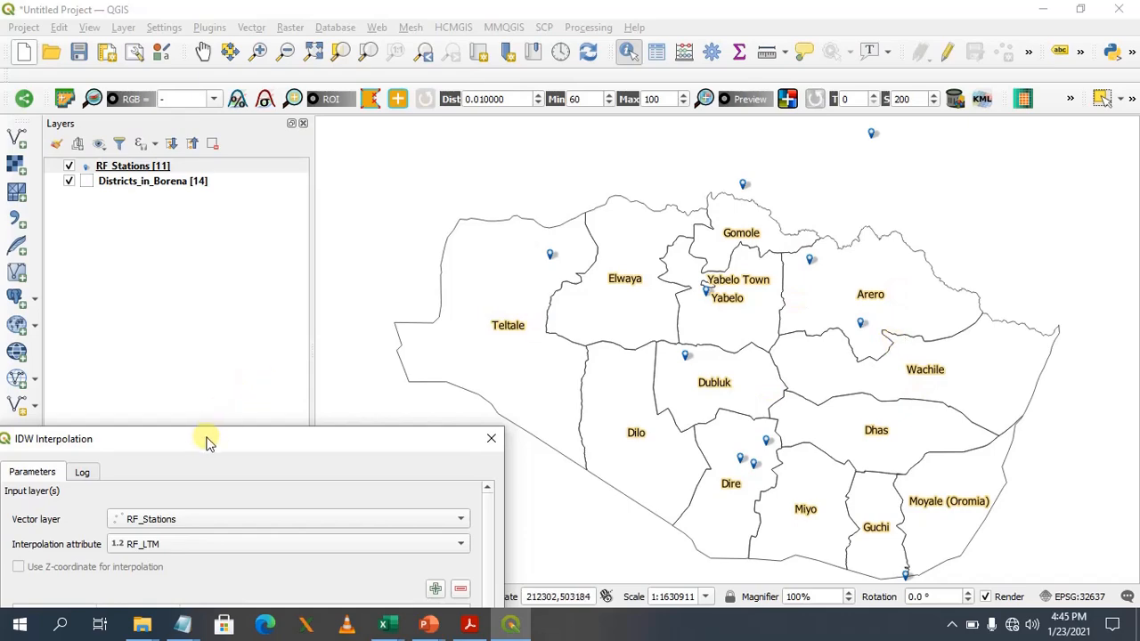
left_click_drag(208, 438, 499, 142)
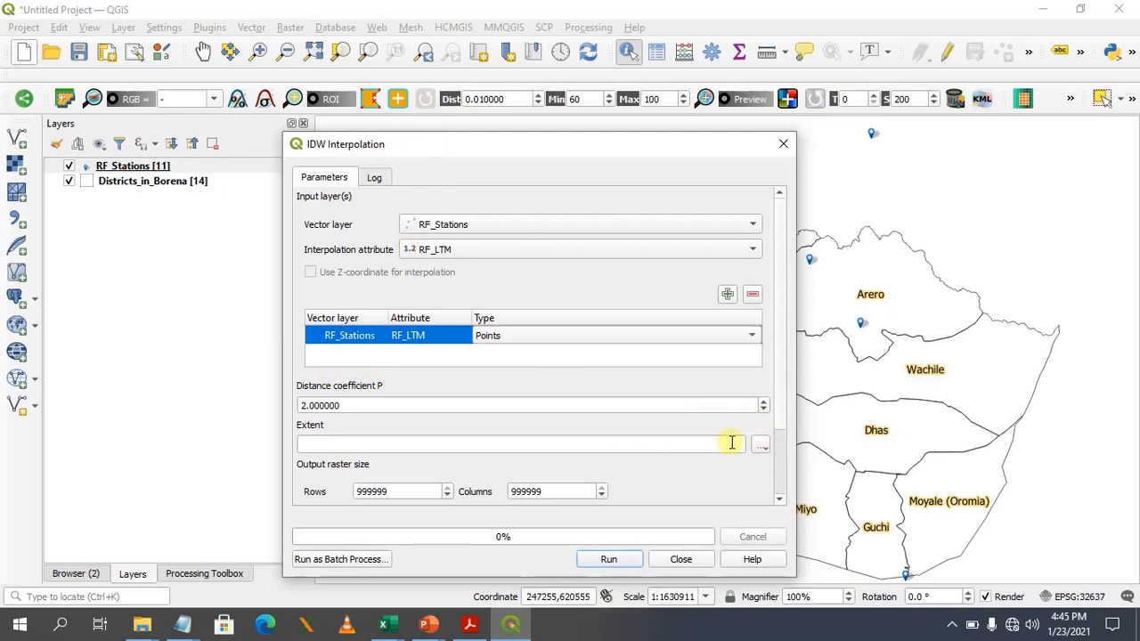
left_click(762, 445)
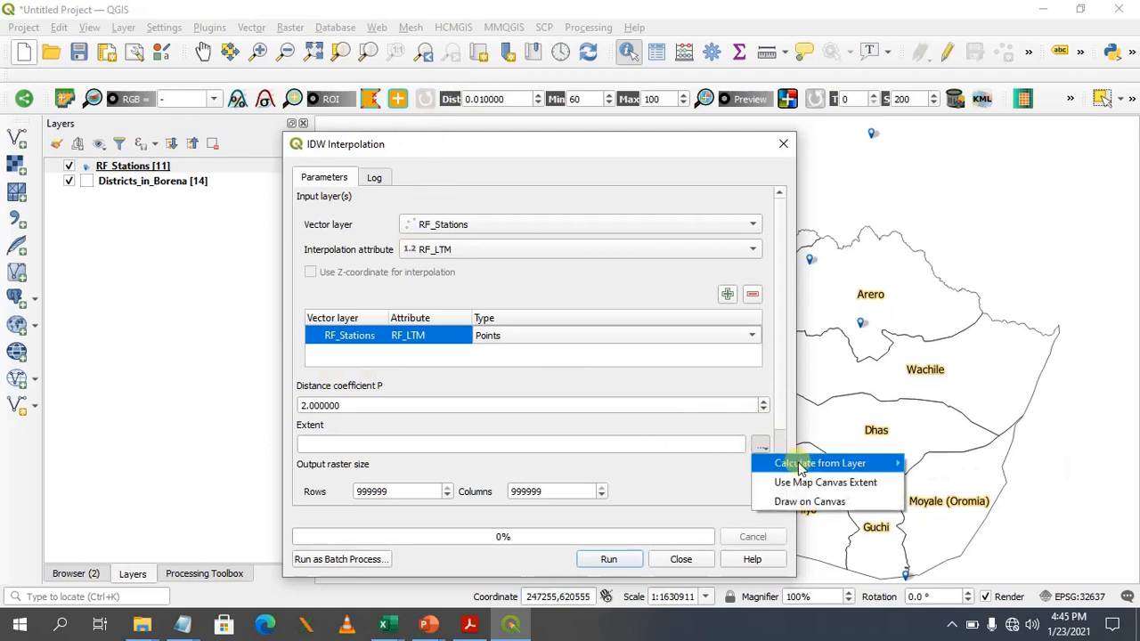
mouse_move(806, 465)
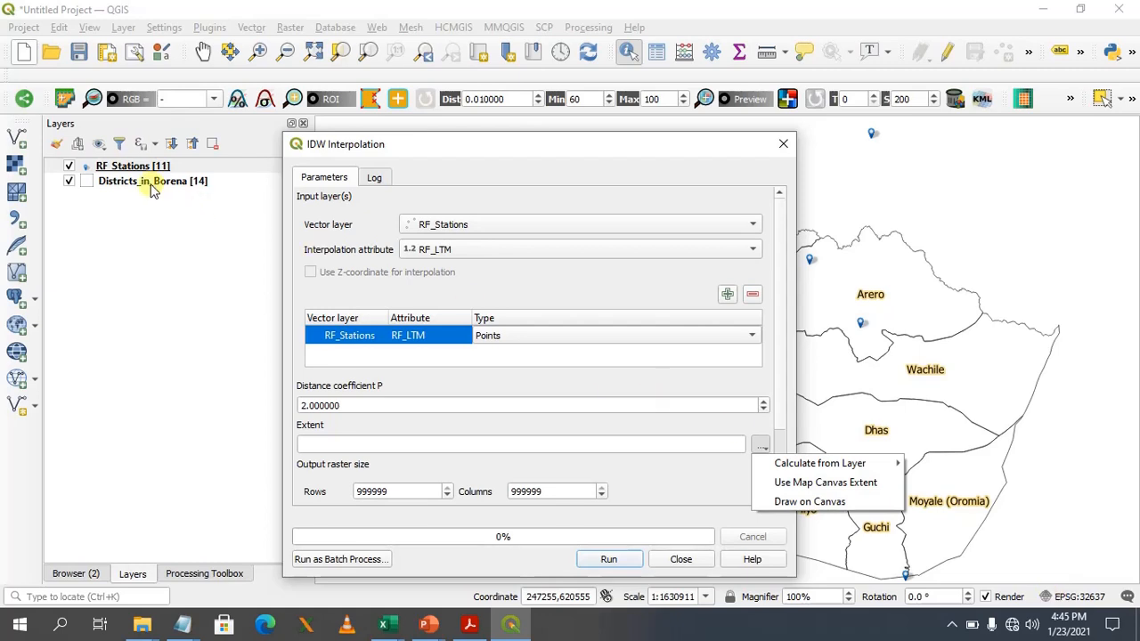
Apply WGS 84 / UTM zone 37N (EPSG:32637) as the project coordinate reference system.
left_click(1082, 606)
left_click(1083, 606)
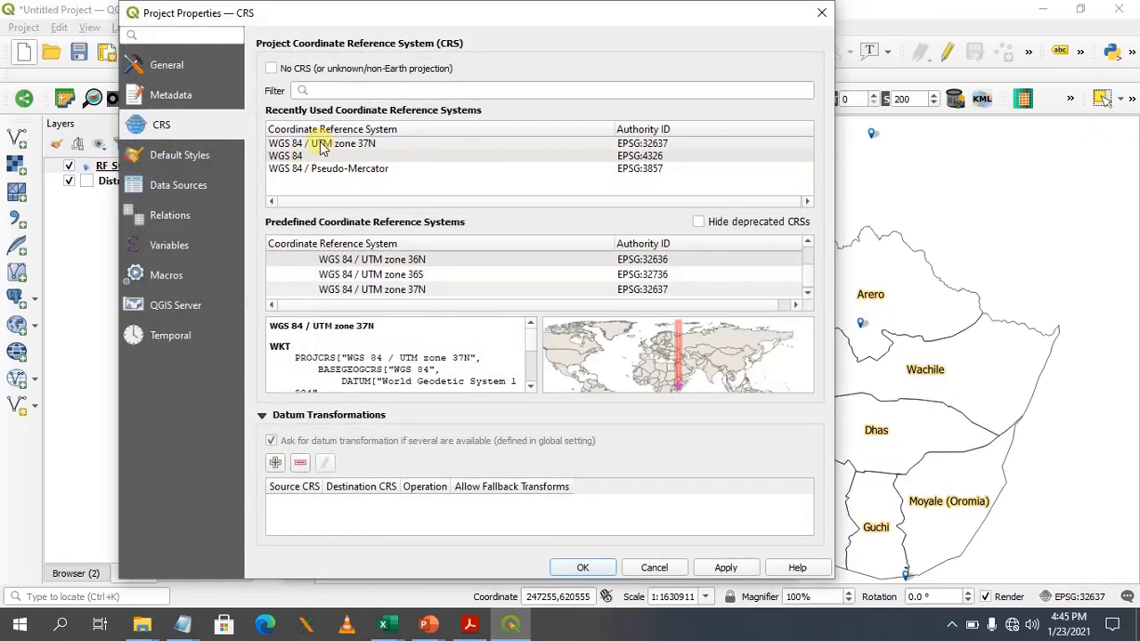
left_click(321, 145)
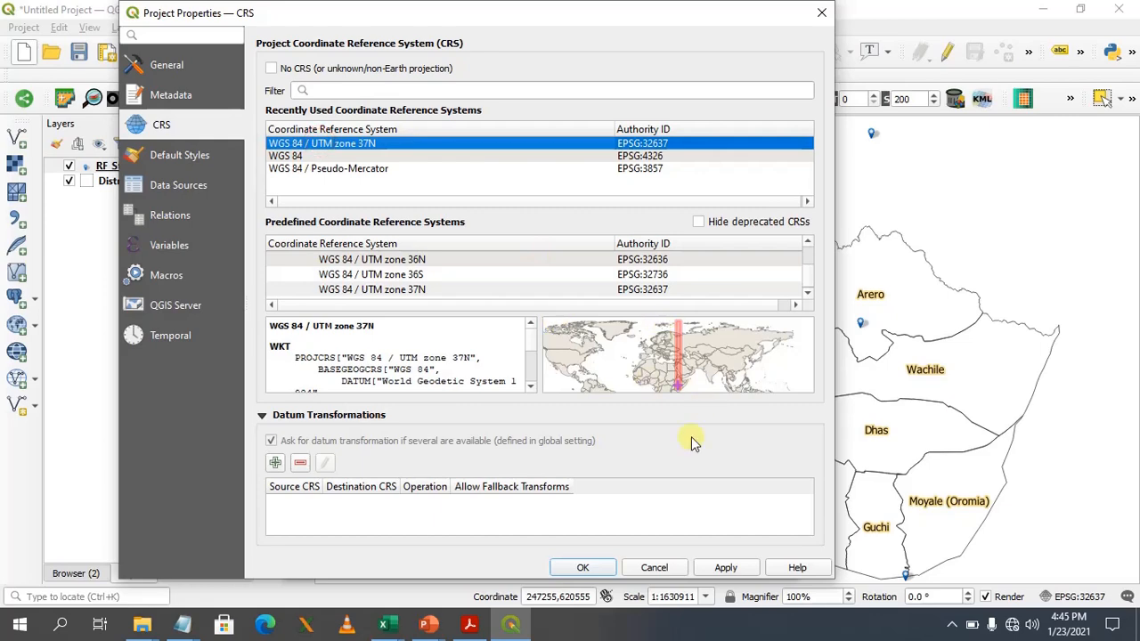
left_click(726, 567)
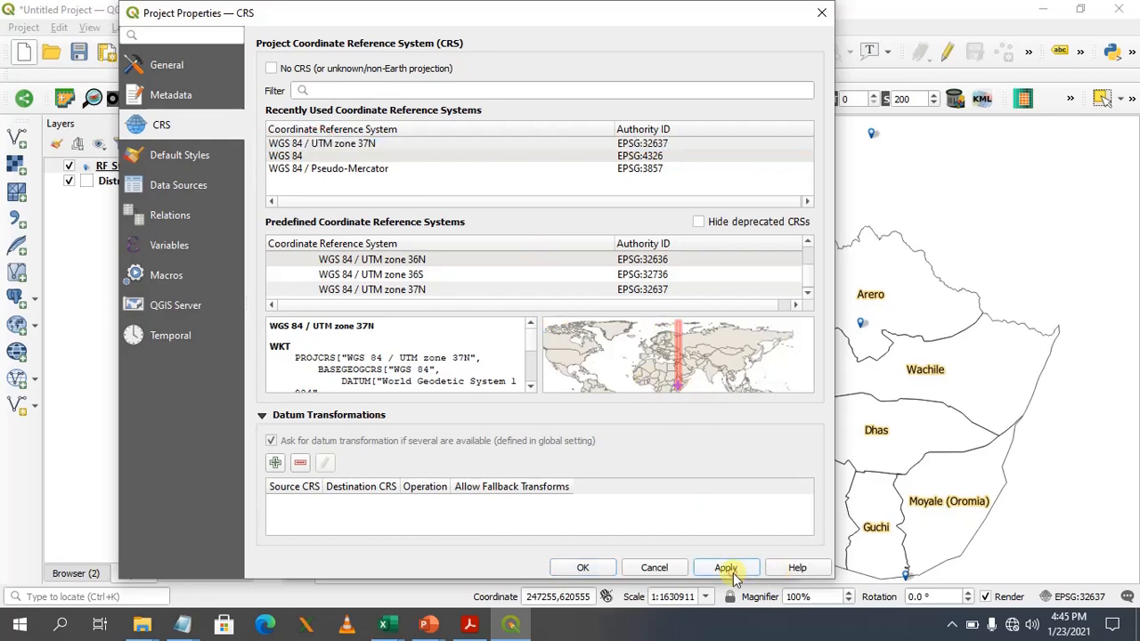
left_click(582, 568)
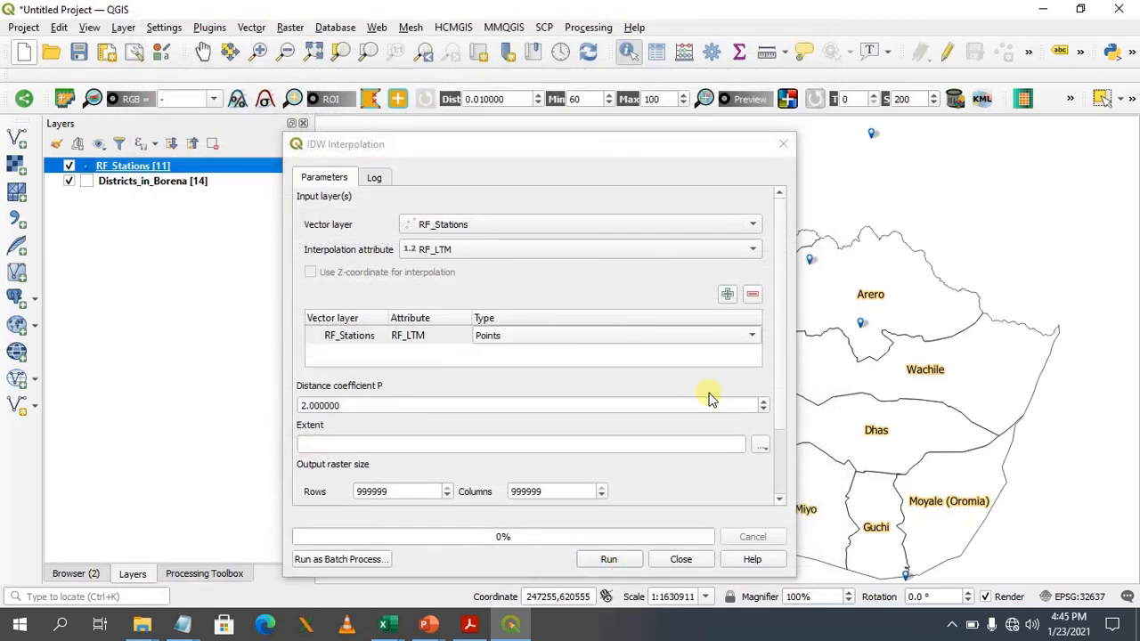
Set the IDW interpolation extent to the current map canvas extent.
left_click(762, 445)
mouse_move(808, 470)
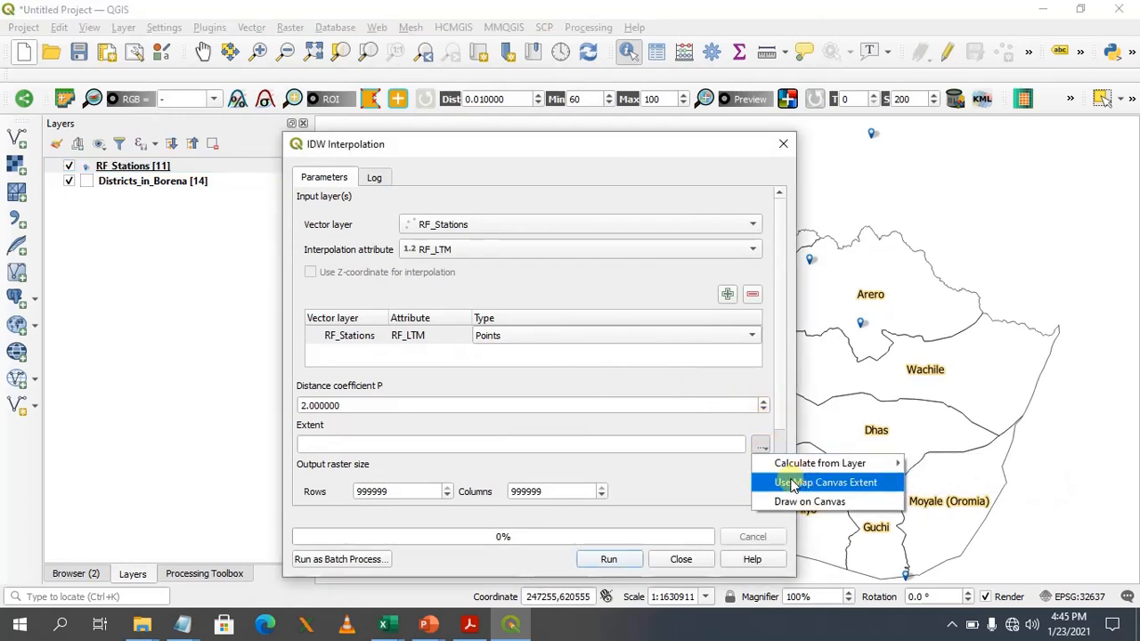
left_click(792, 485)
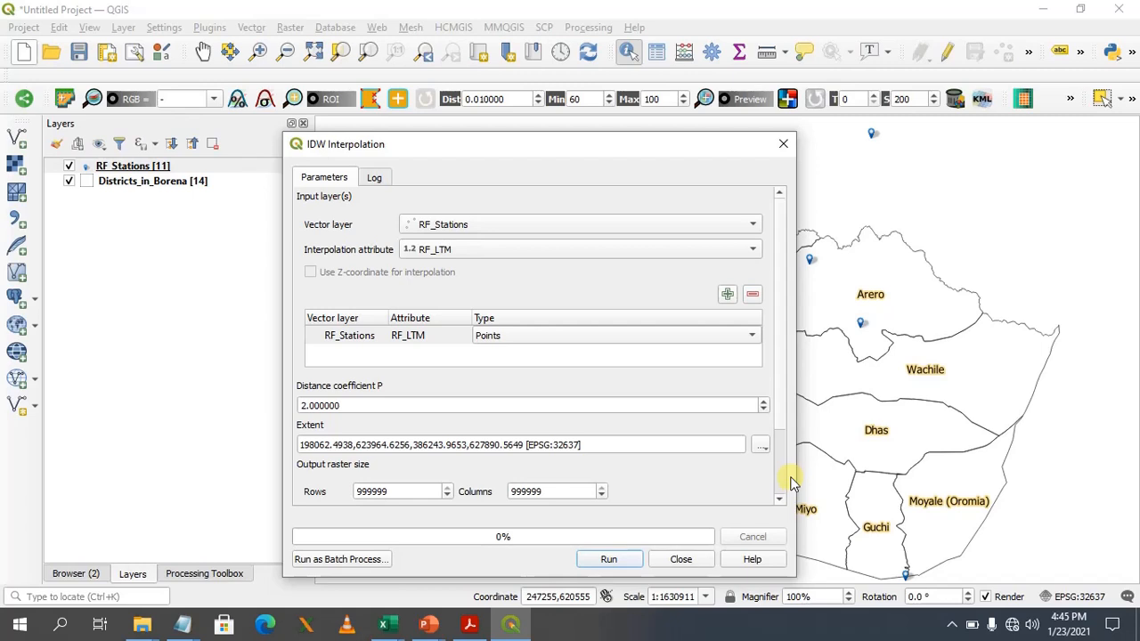
Set the pixel size of the output raster to 30 in X and Y.
left_click_drag(780, 361, 780, 436)
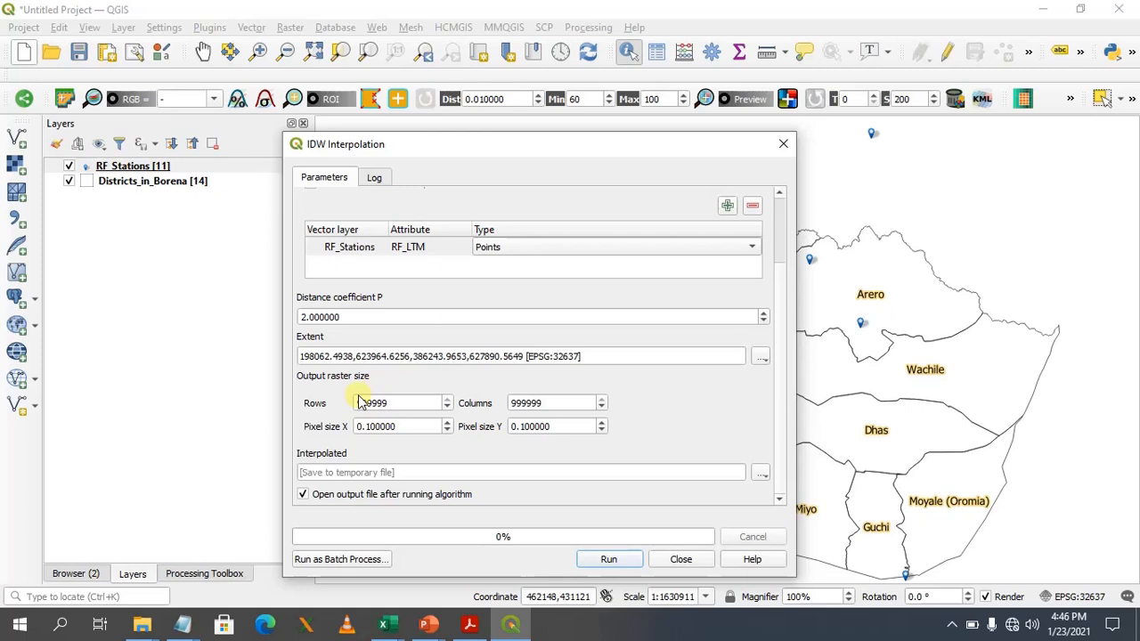
left_click(407, 427)
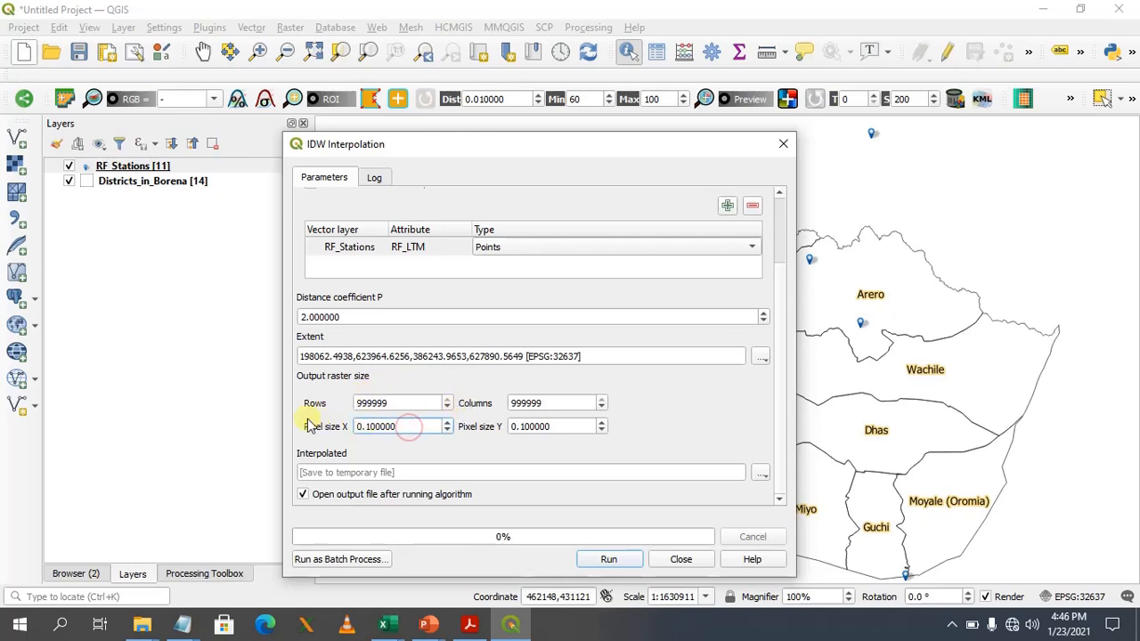
left_click_drag(402, 428, 328, 424)
type("30")
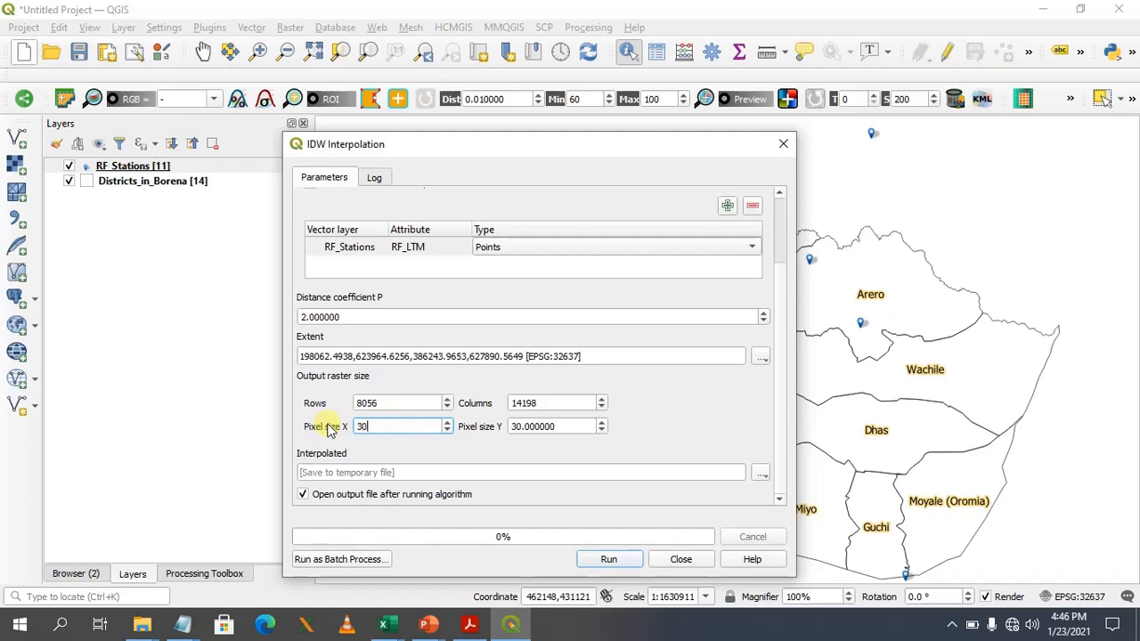
left_click(384, 455)
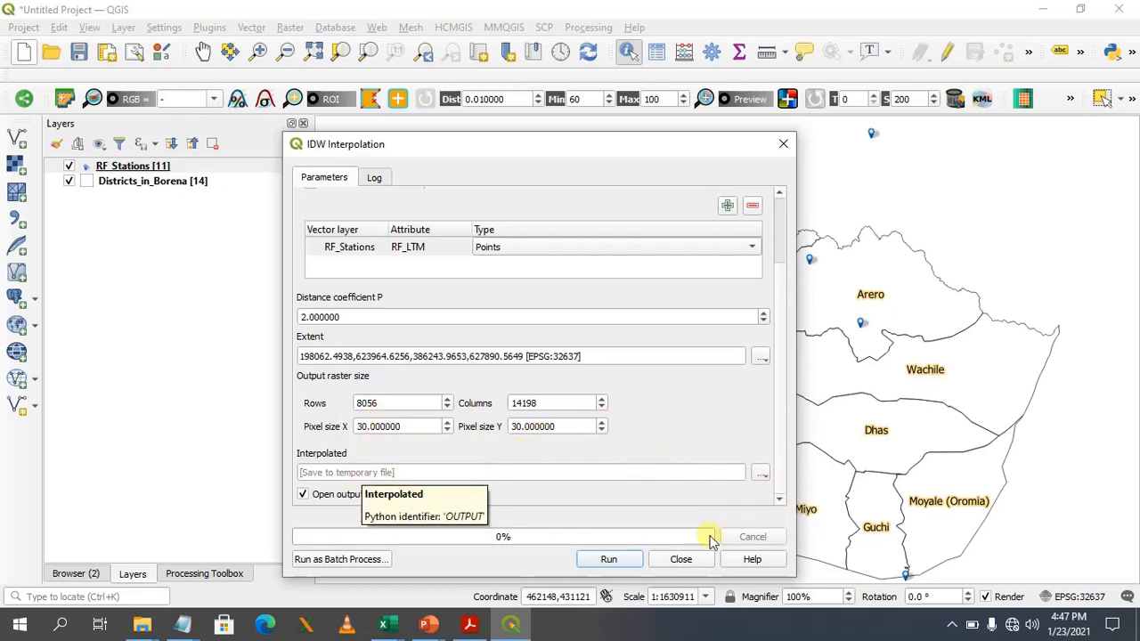
Run the IDW interpolation to a temporary file and close the tool once it finishes.
left_click(620, 565)
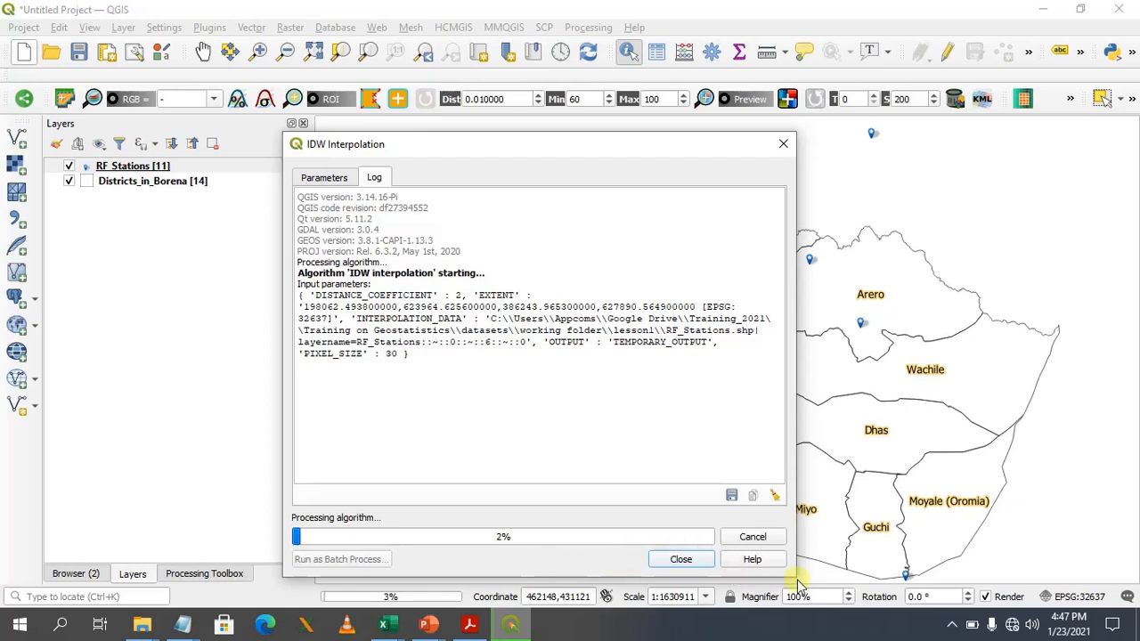
left_click(953, 628)
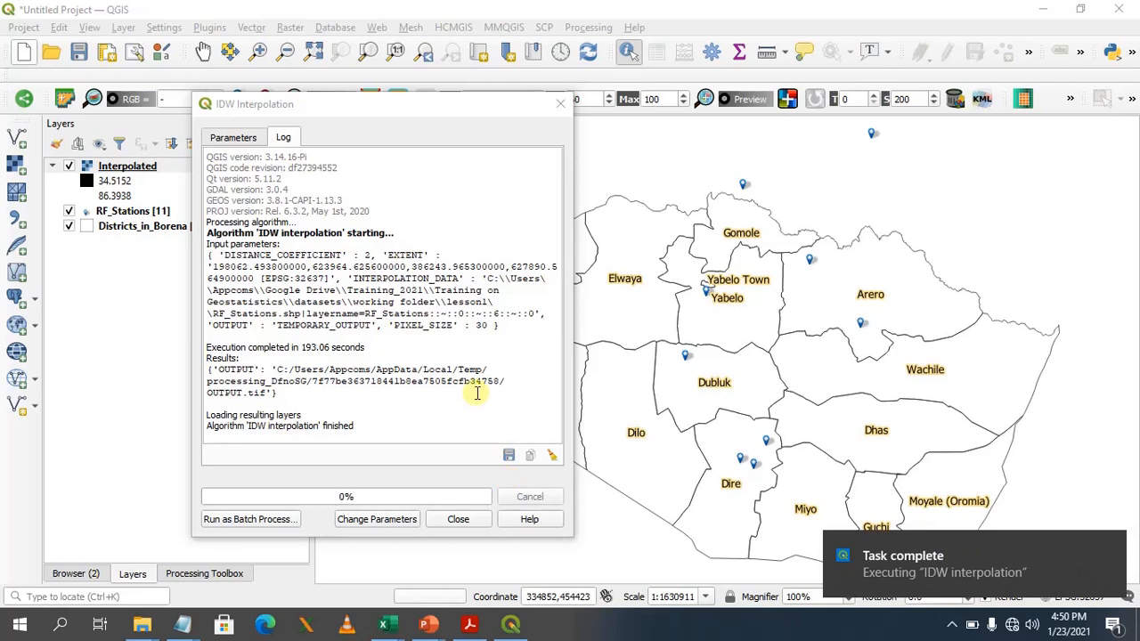
left_click(456, 520)
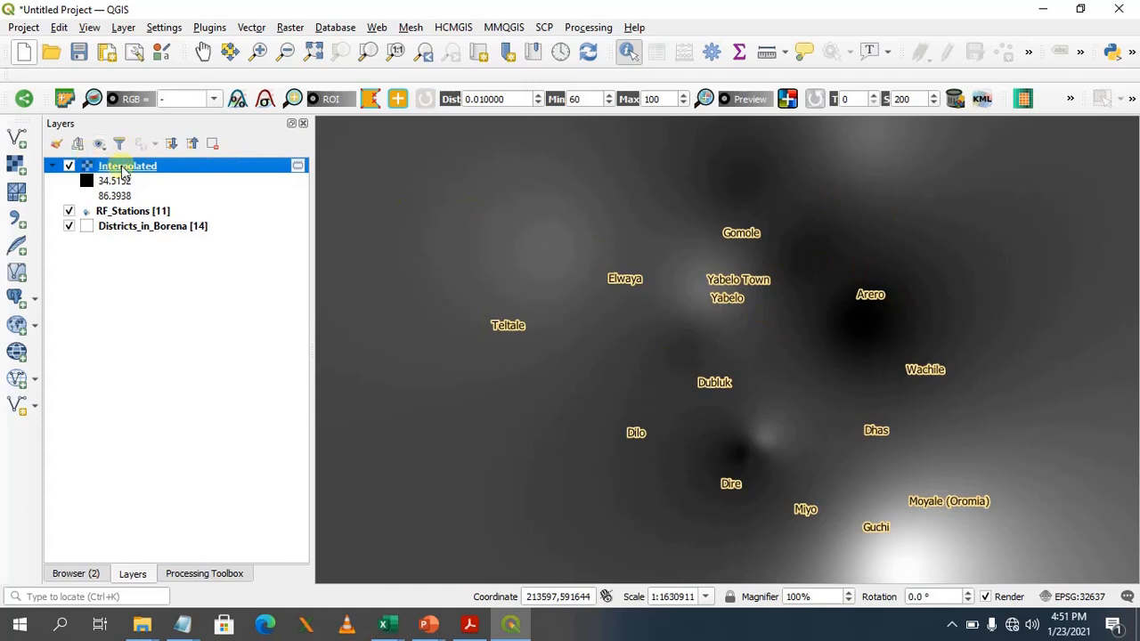
Move the Districts_in_Borena layer above the Interpolated raster in the layer order.
left_click_drag(113, 227, 129, 166)
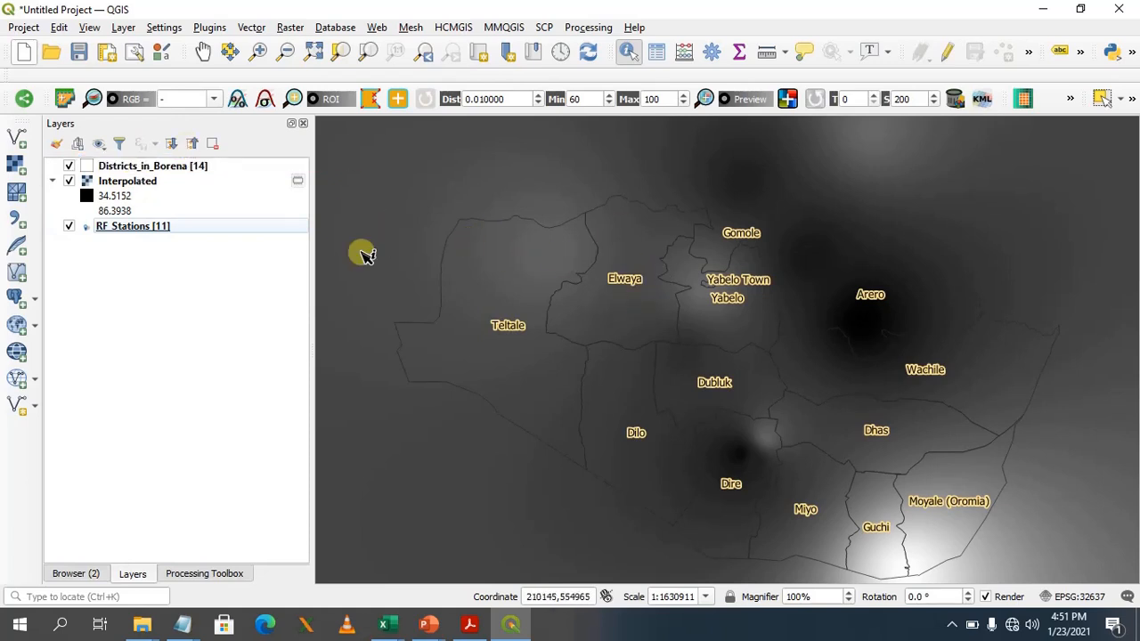
left_click(129, 183)
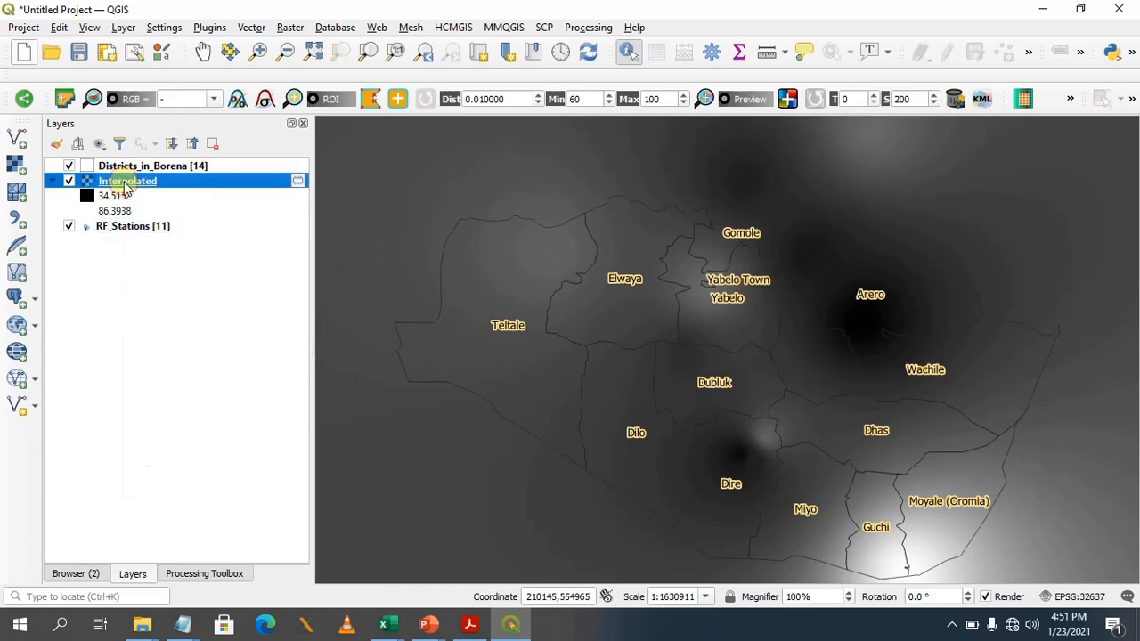
right_click(126, 182)
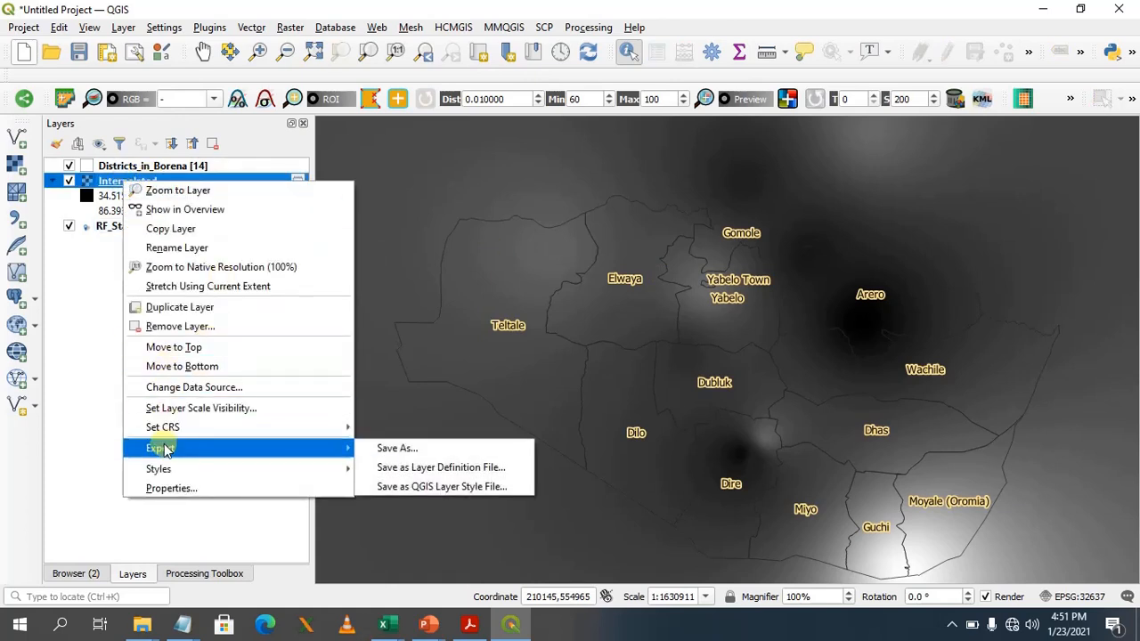
left_click(98, 183)
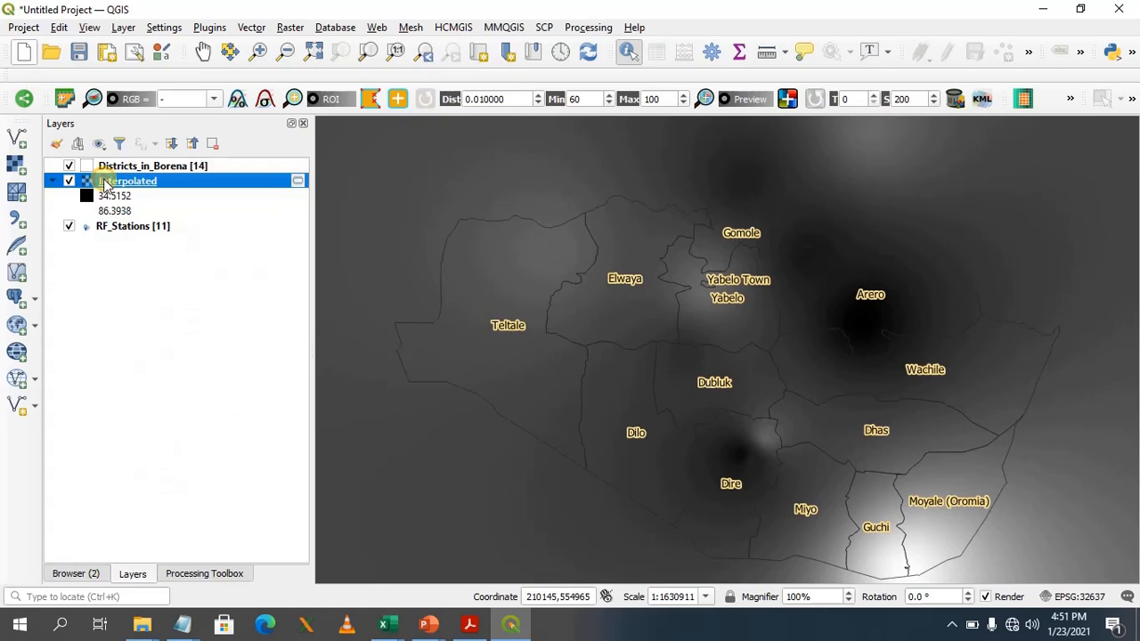
Open the symbology properties of the Interpolated raster and set its render type to Singleband pseudocolor.
double_click(105, 182)
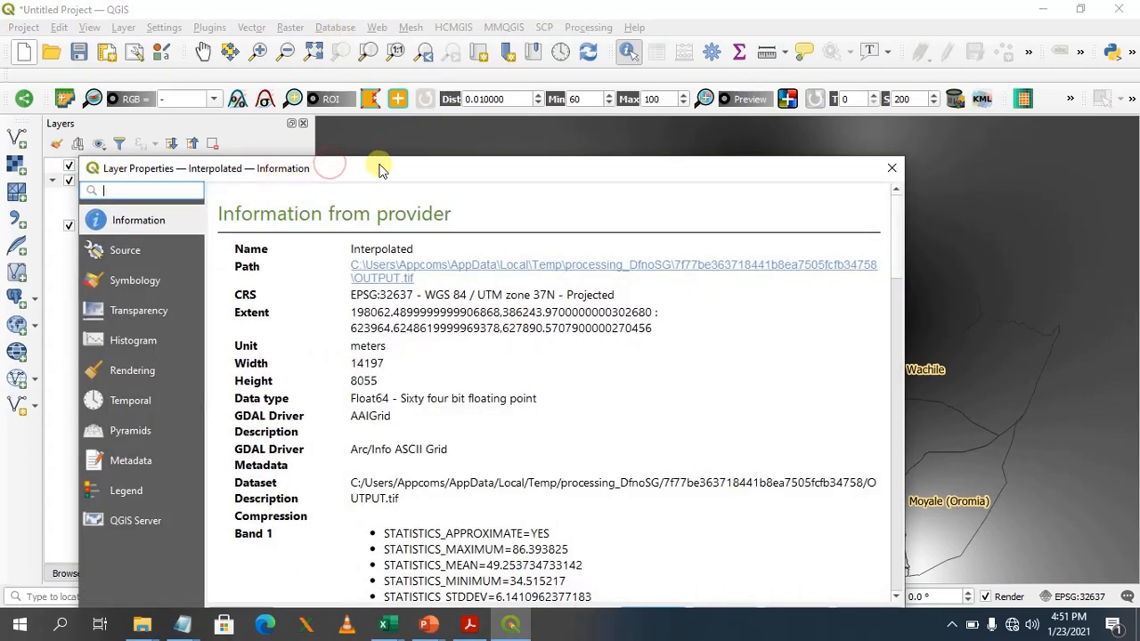
left_click_drag(381, 169, 368, 57)
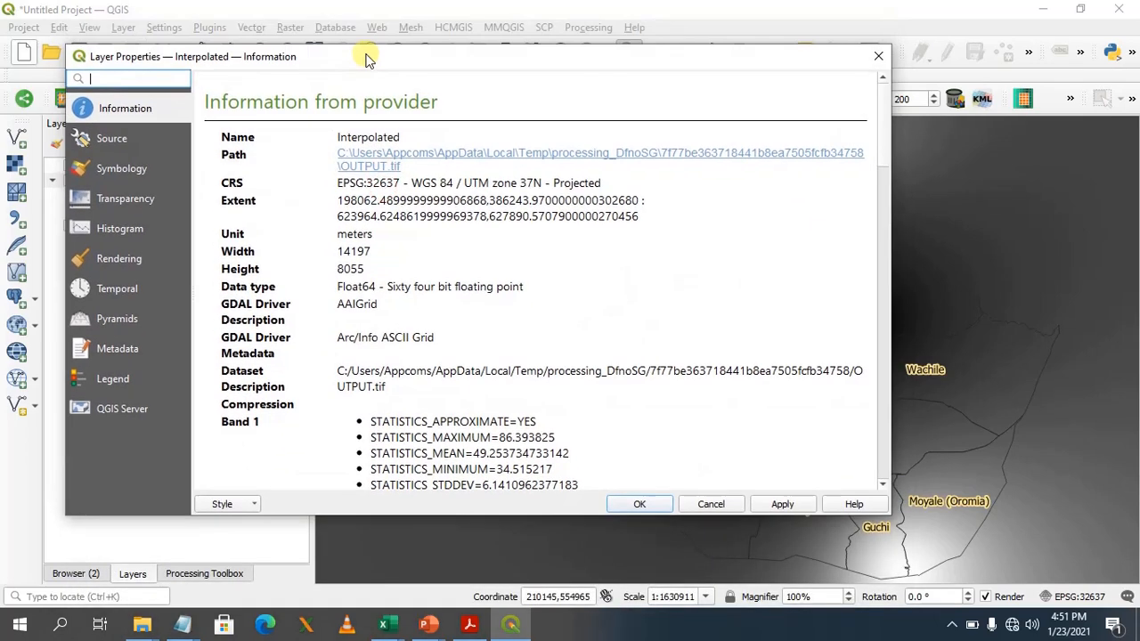
left_click(124, 171)
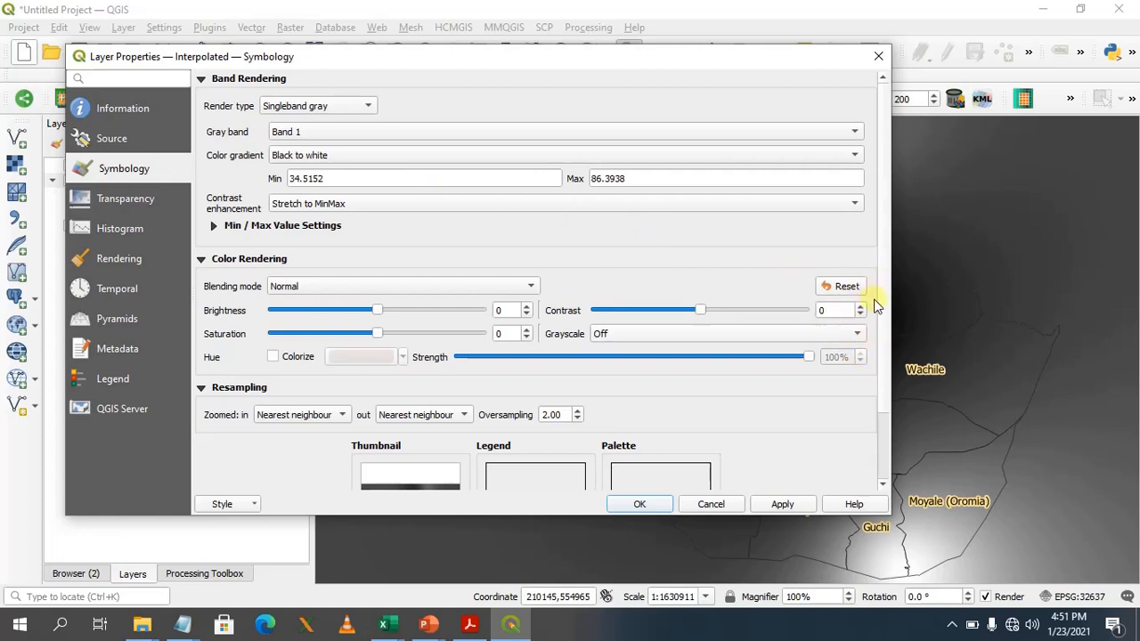
scroll(886, 312, "down", 1)
scroll(888, 307, "down", 2)
scroll(886, 369, "up", 2)
left_click(373, 104)
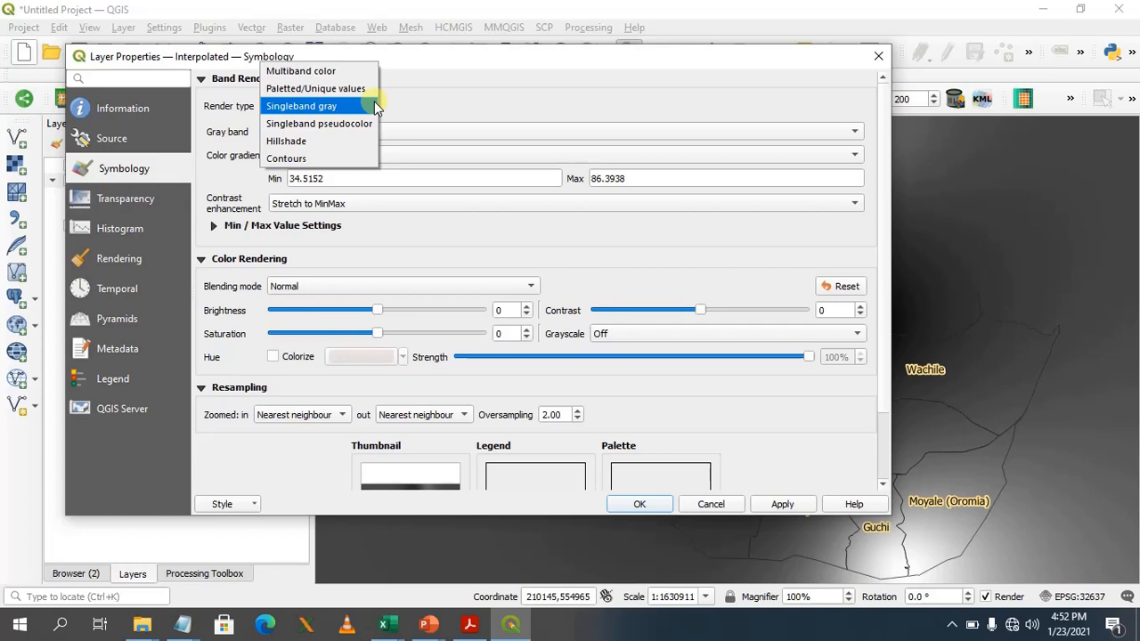
left_click(329, 123)
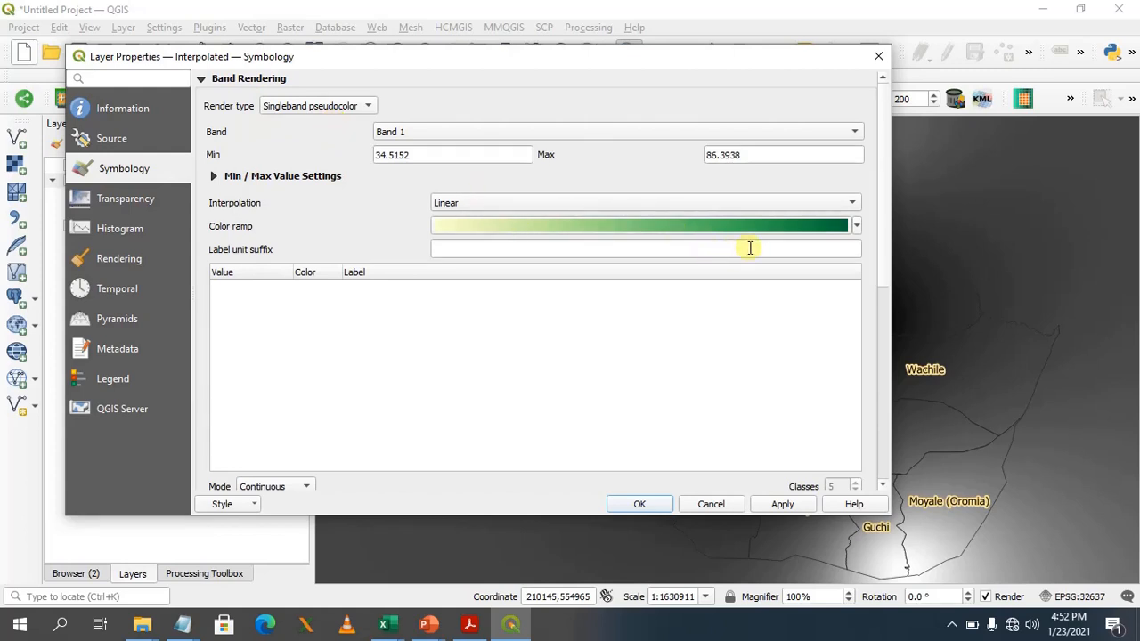
Start a new color ramp for the Interpolated raster using the Catalog: cpt-city ramp type.
left_click(857, 226)
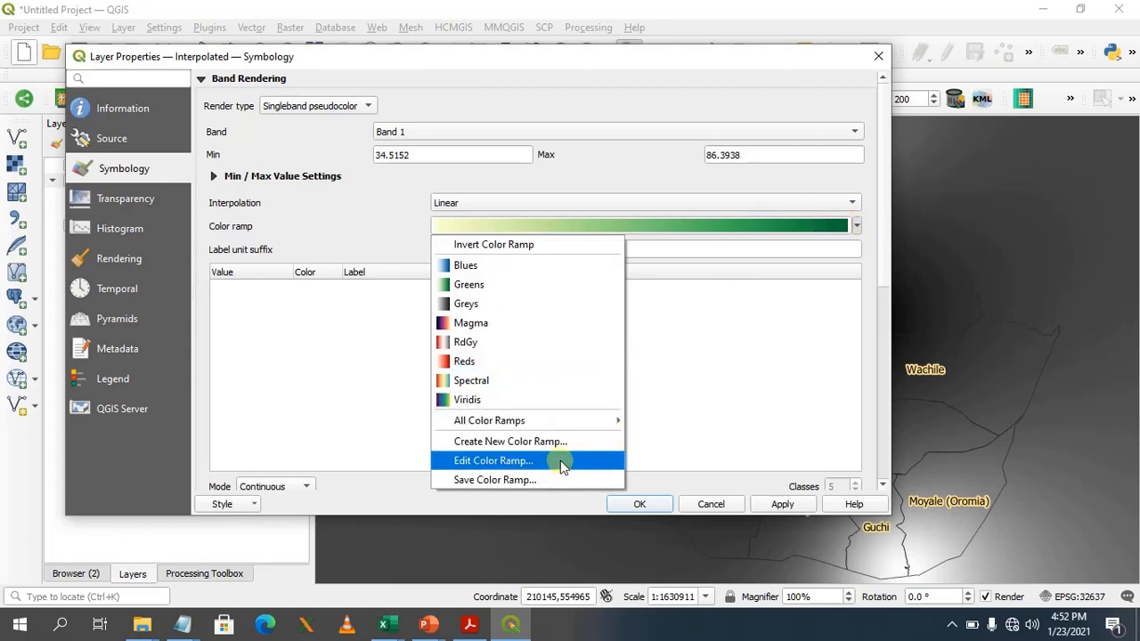
mouse_move(599, 418)
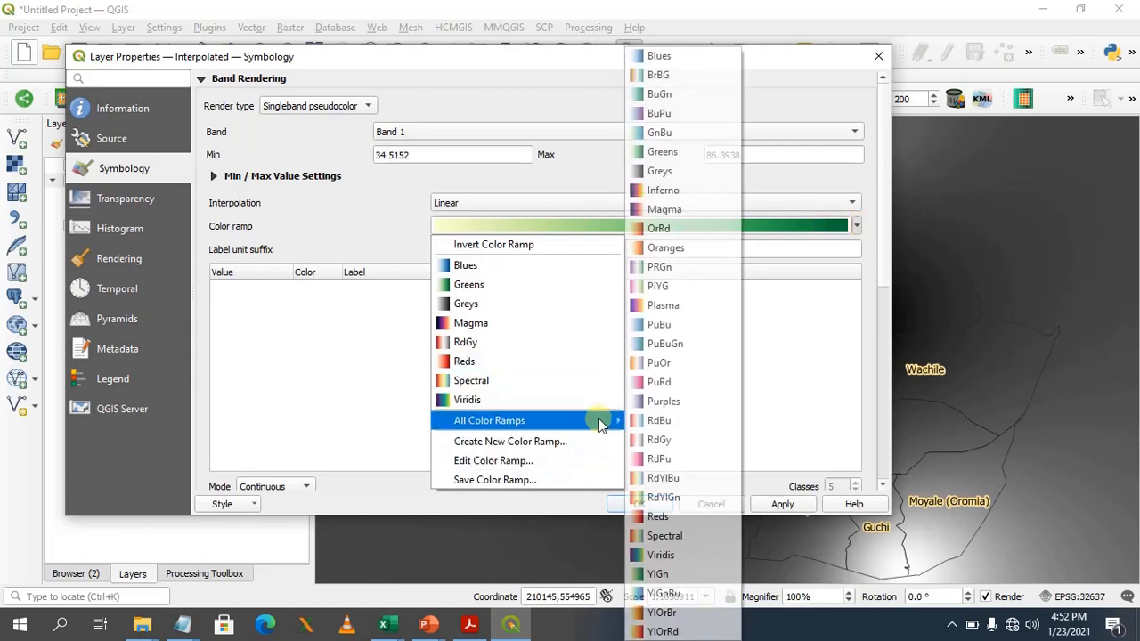
left_click(540, 450)
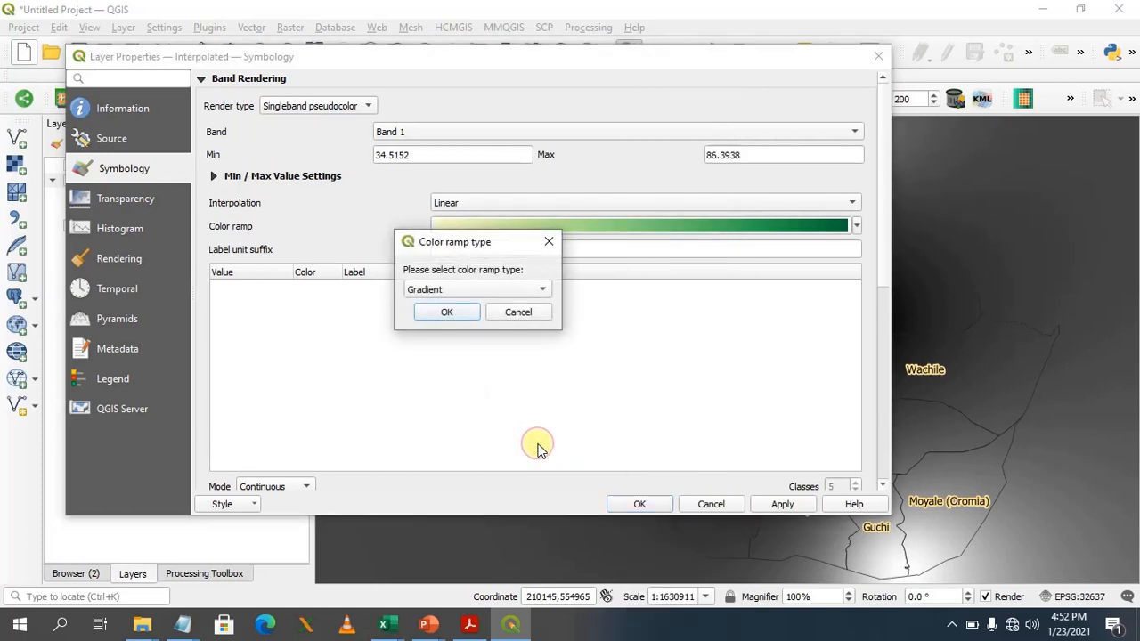
left_click(538, 291)
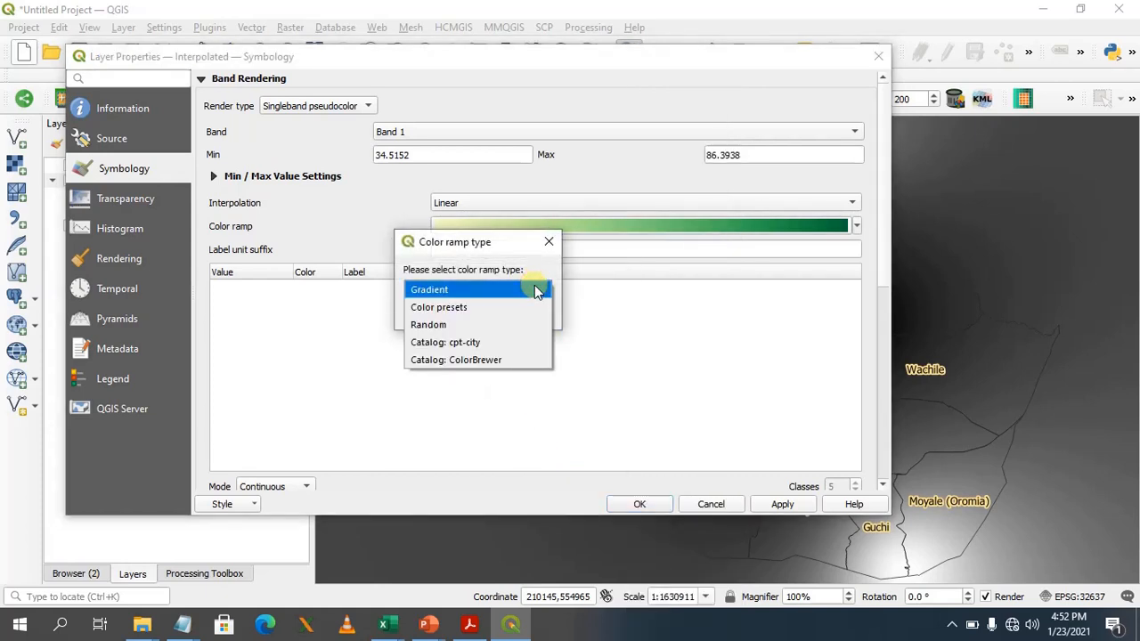
left_click(480, 342)
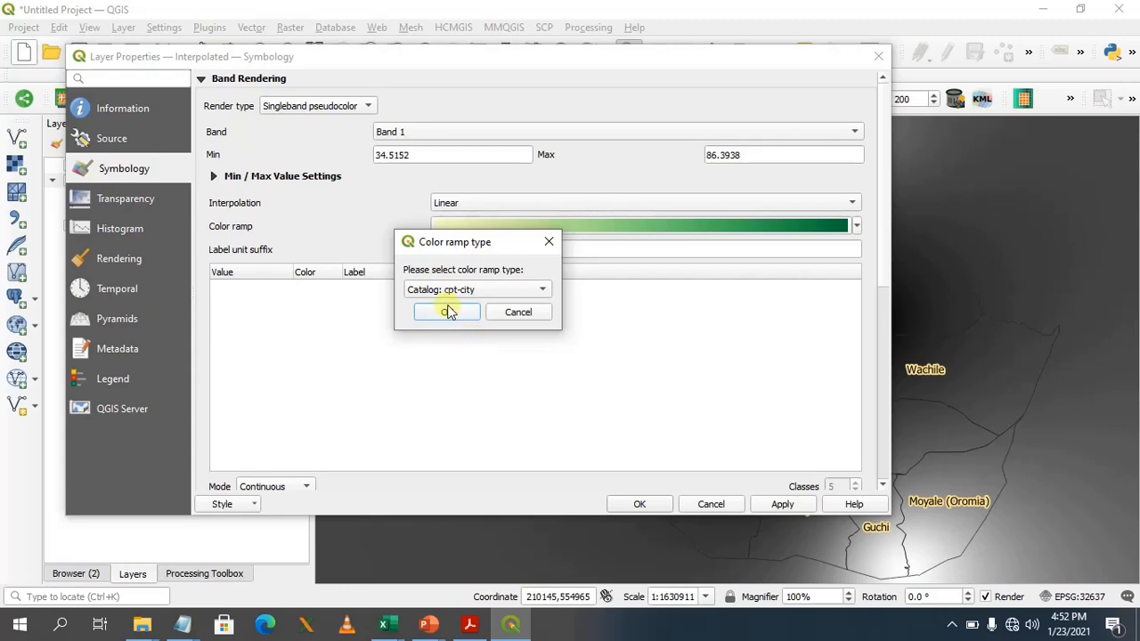
left_click(446, 313)
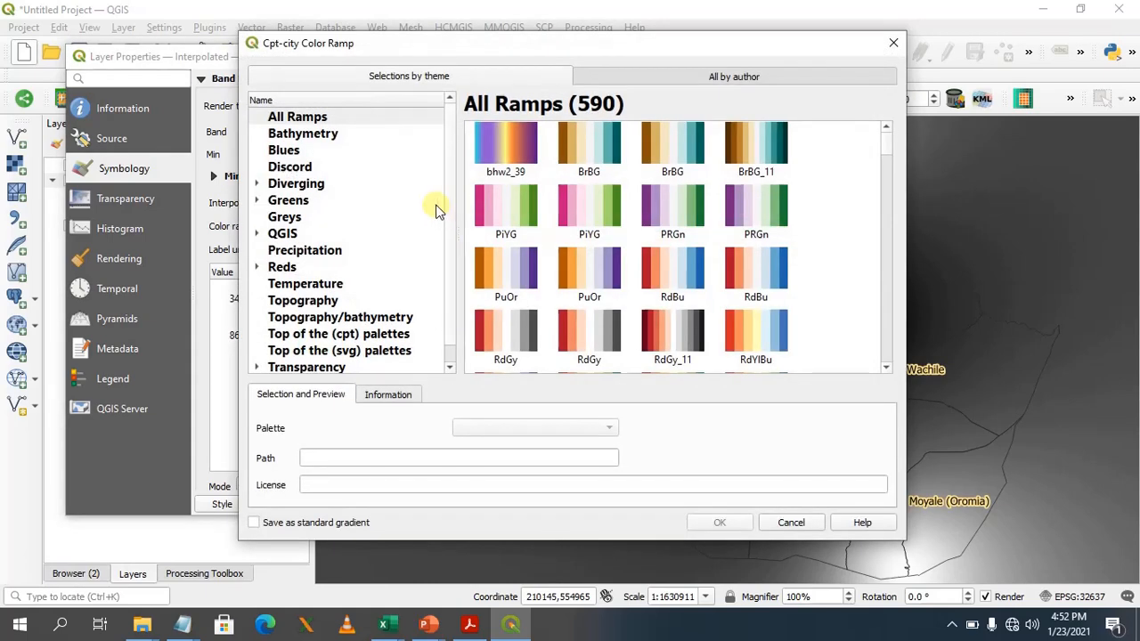
Choose the rainfall palette from the Precipitation theme as the raster's color ramp.
left_click(285, 255)
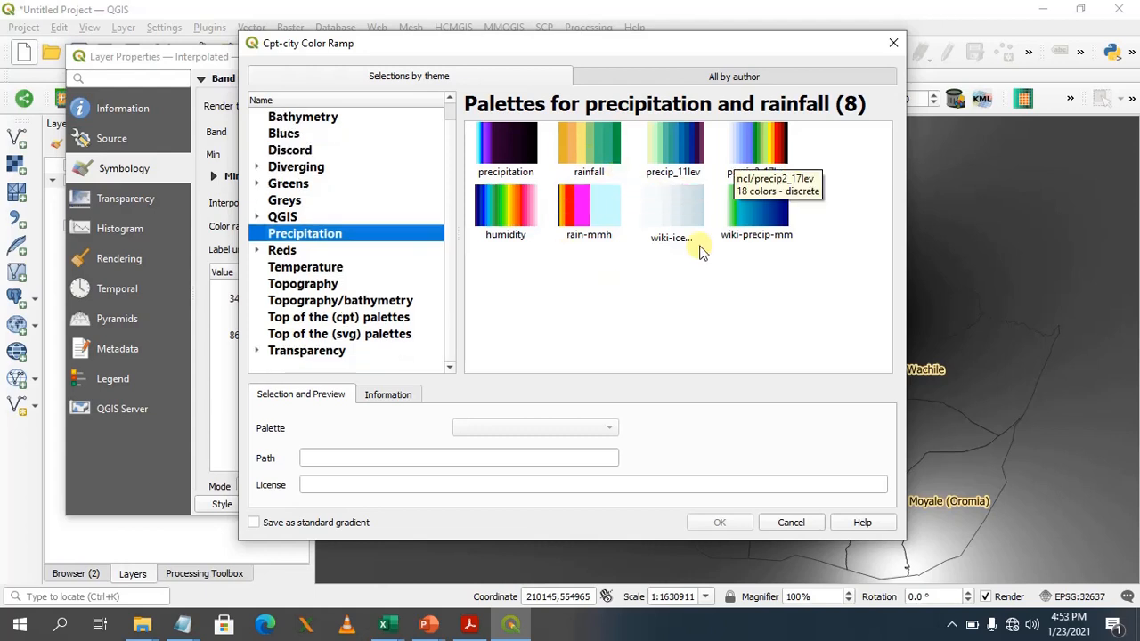
left_click(652, 257)
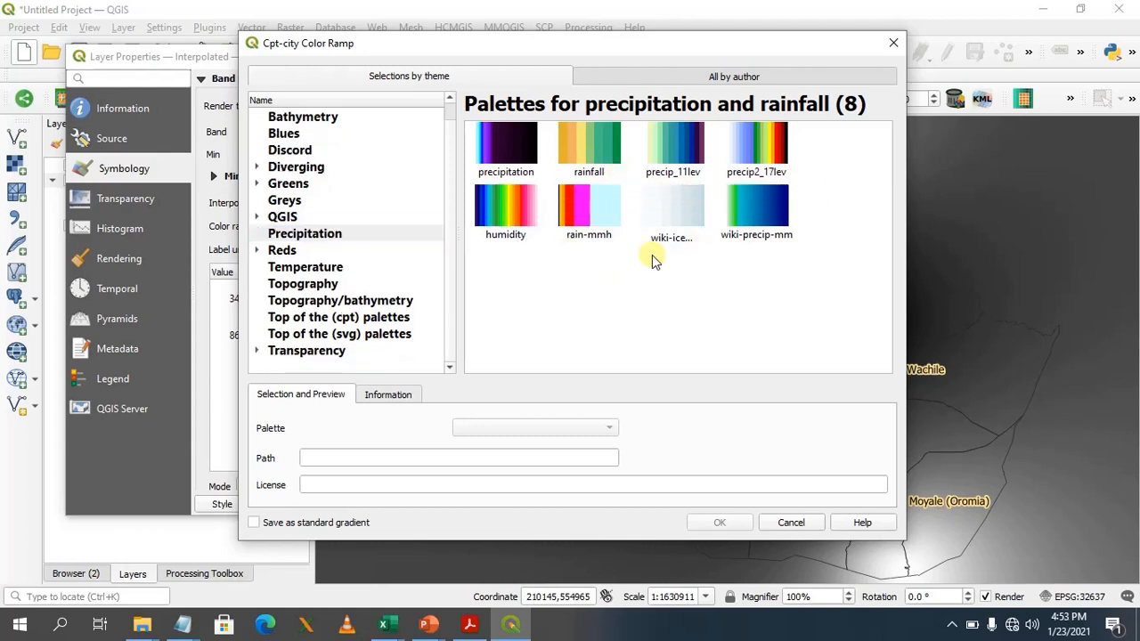
left_click(576, 140)
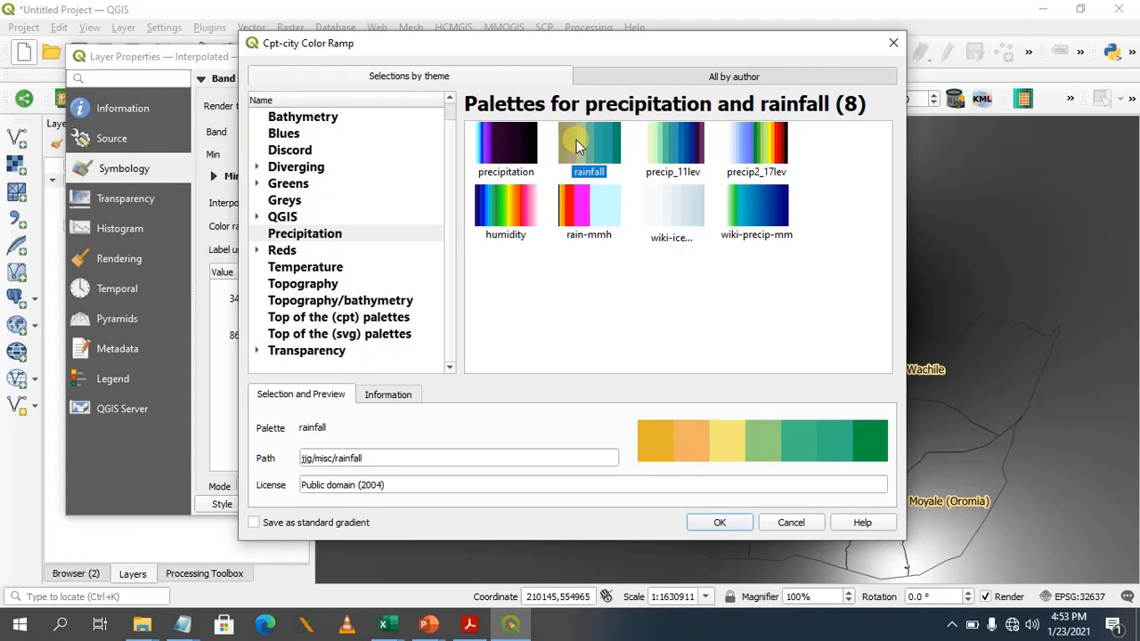
left_click(723, 525)
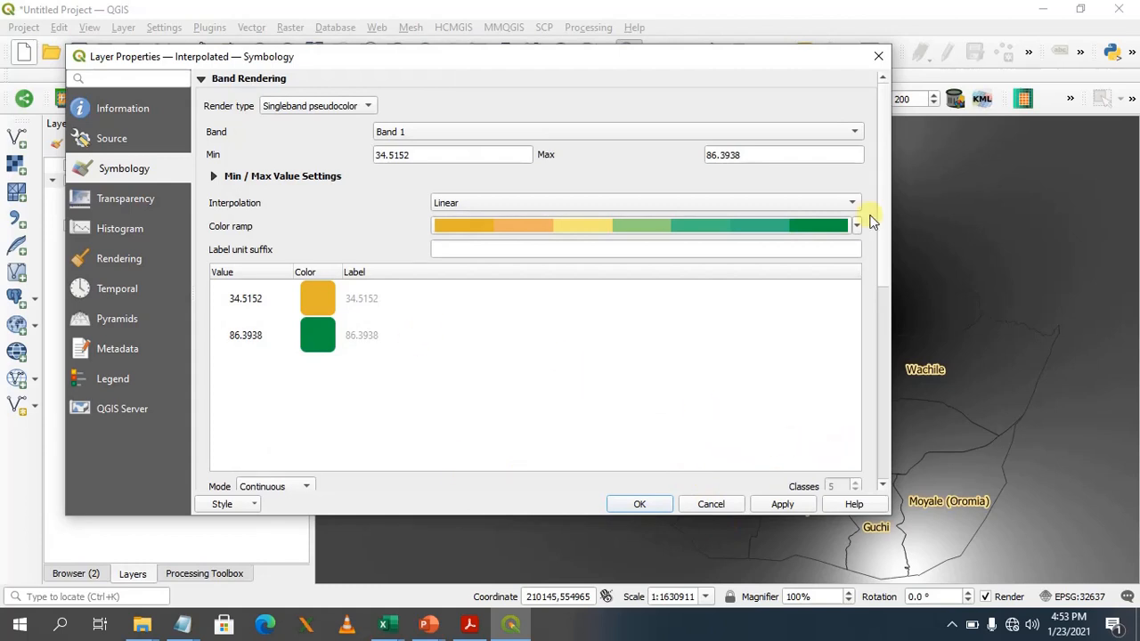
Classify the raster values in Continuous mode with the rainfall ramp and apply the symbology to the Interpolated layer.
left_click_drag(885, 227, 896, 289)
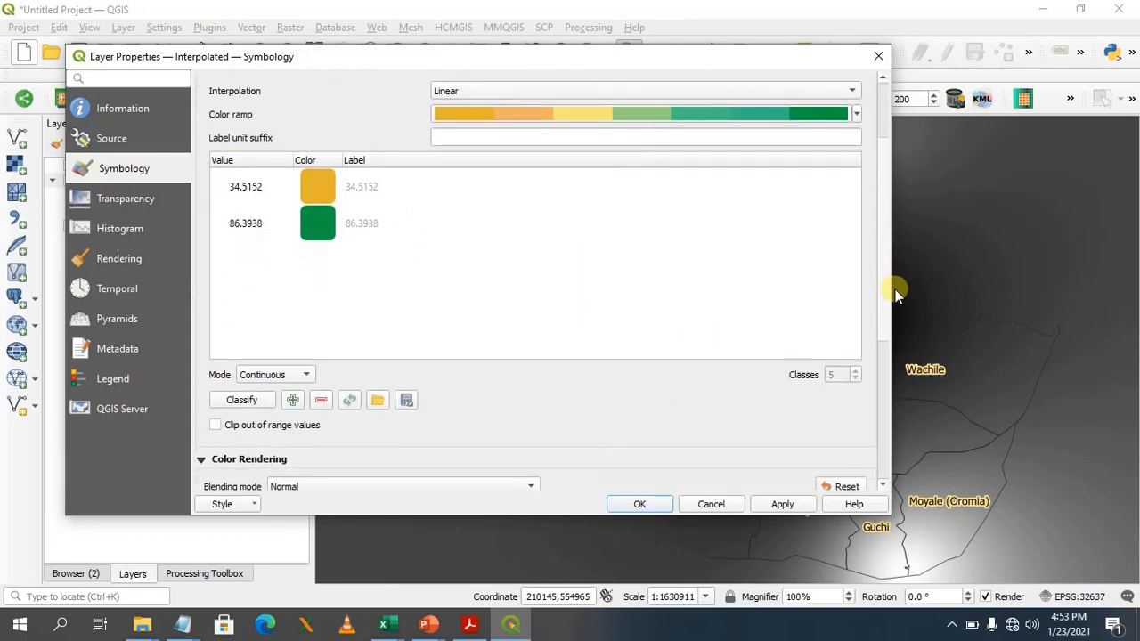
left_click(246, 401)
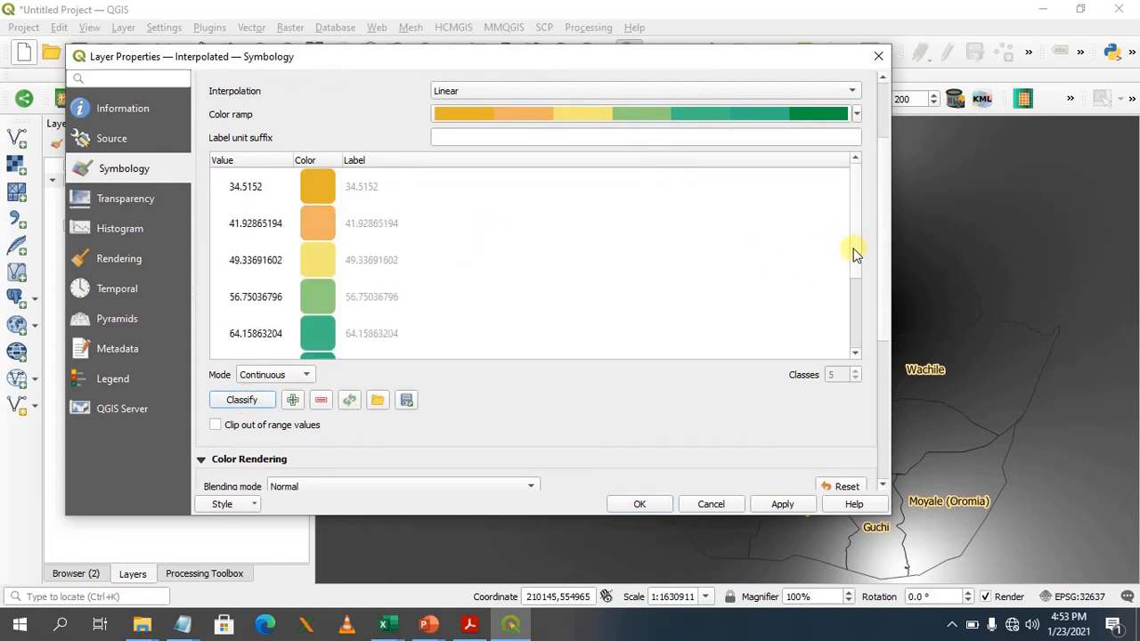
mouse_move(854, 250)
left_mouse_down()
mouse_move(860, 316)
mouse_move(848, 239)
left_mouse_up()
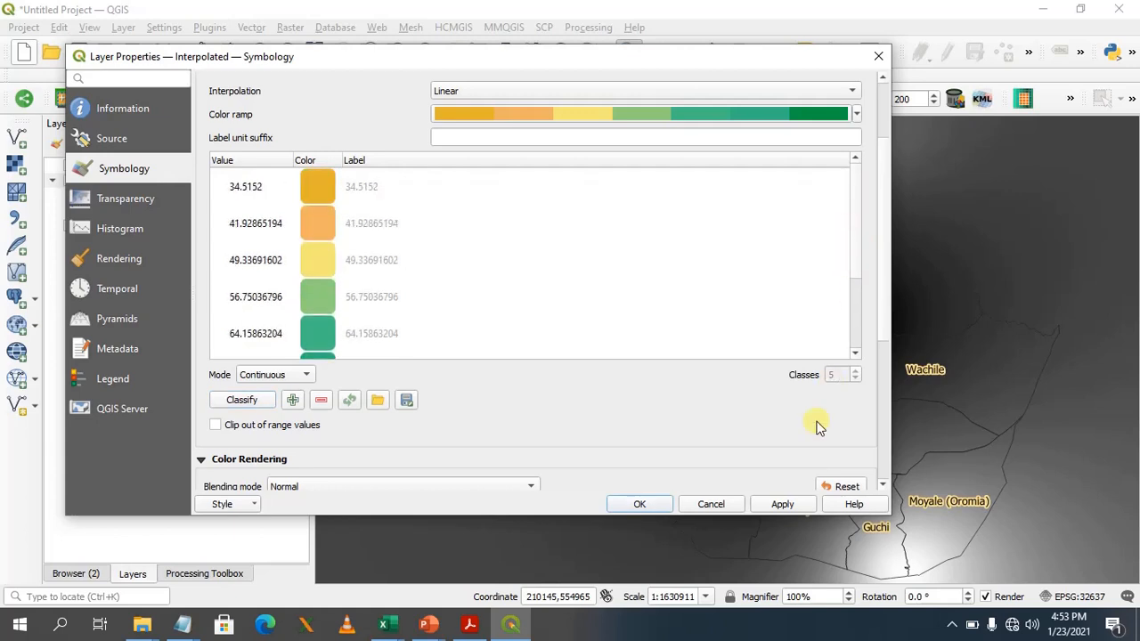
left_click(782, 504)
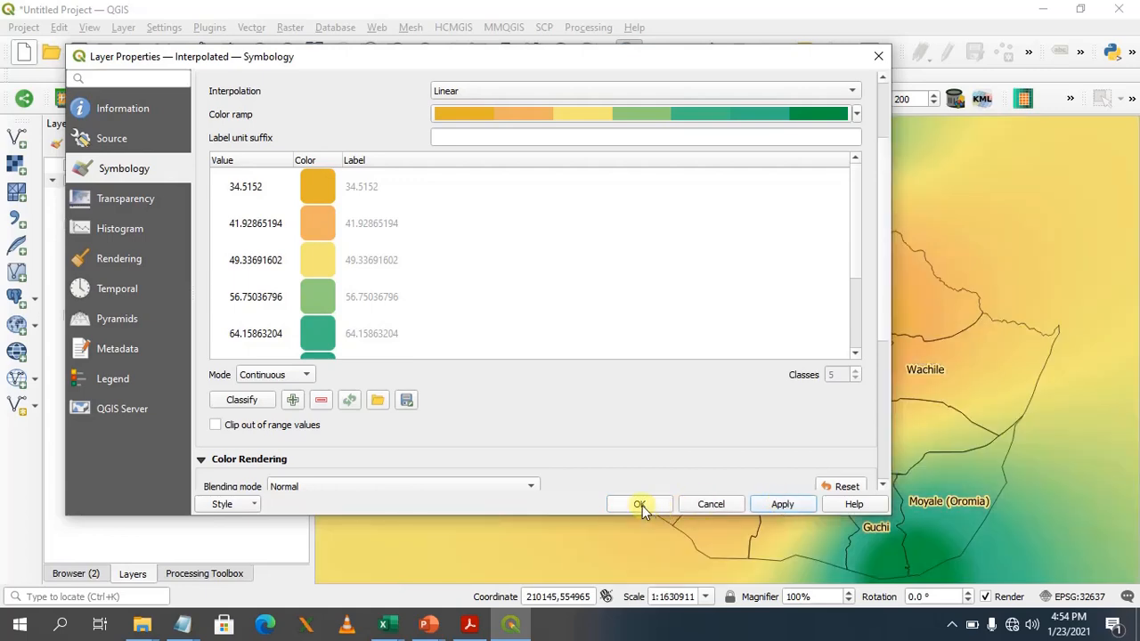
left_click(639, 504)
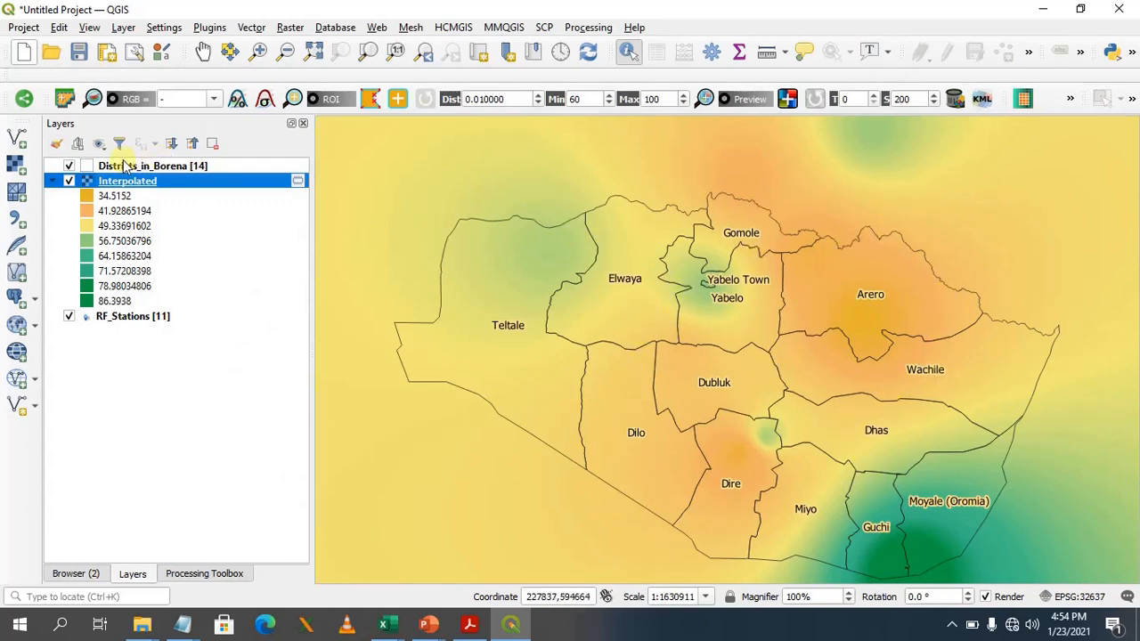
Move the RF_Stations layer to the top of the layer order, and briefly hide and reshow the Interpolated raster.
left_click(123, 319)
left_click_drag(124, 323, 152, 169)
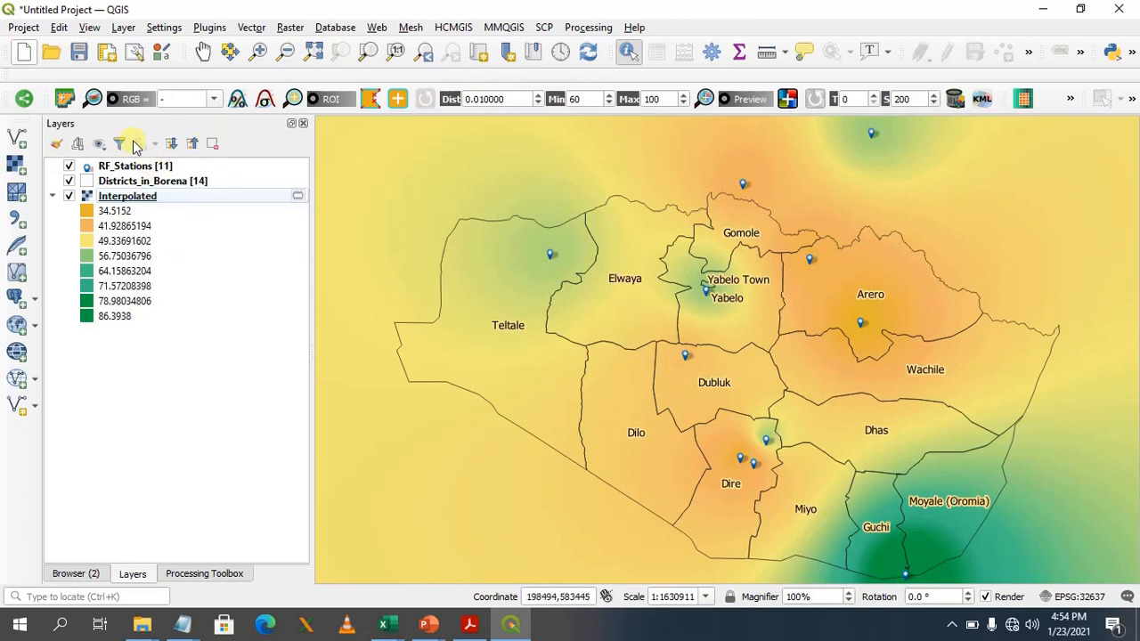
left_click(68, 196)
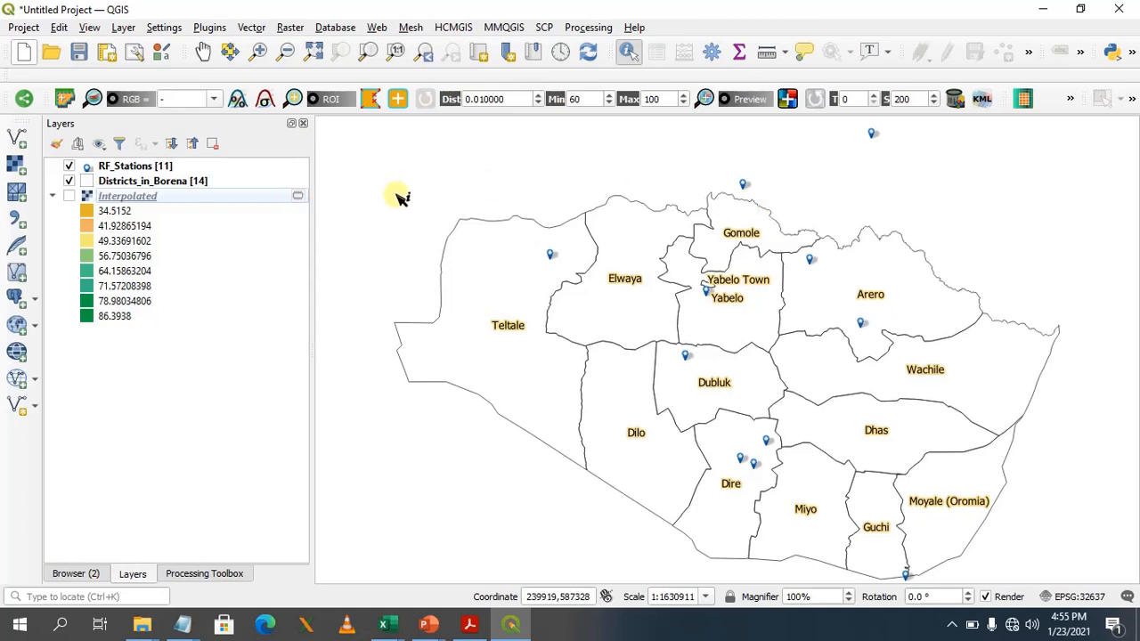
left_click(70, 196)
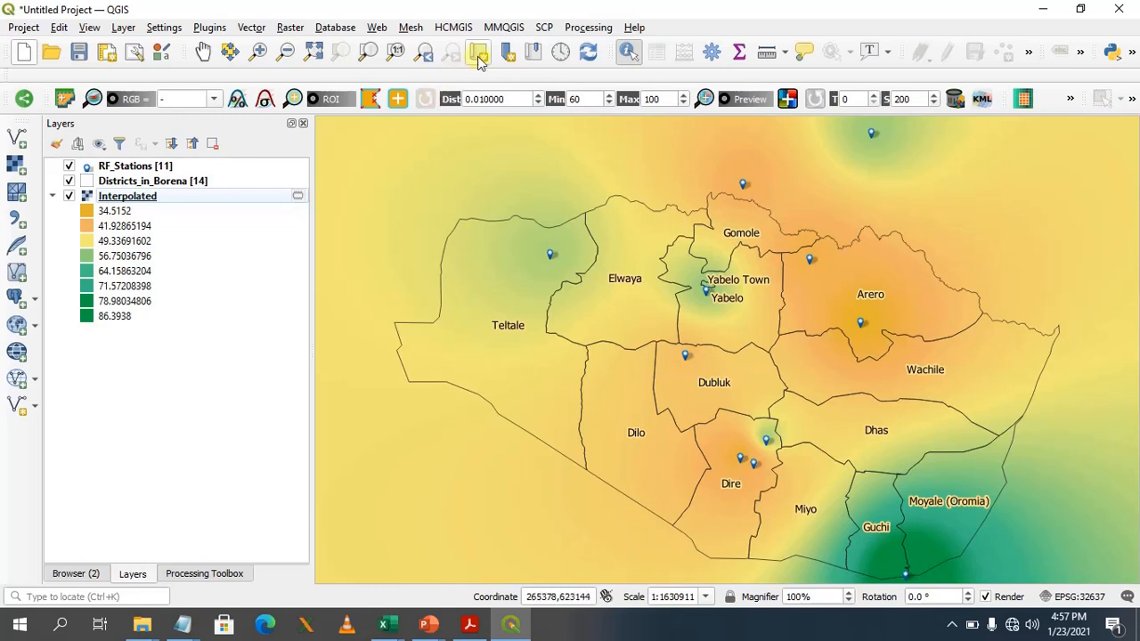
Identify the RF_Stations point in the Teltale district and arrange its attributes window clear of the district map.
left_click(189, 194)
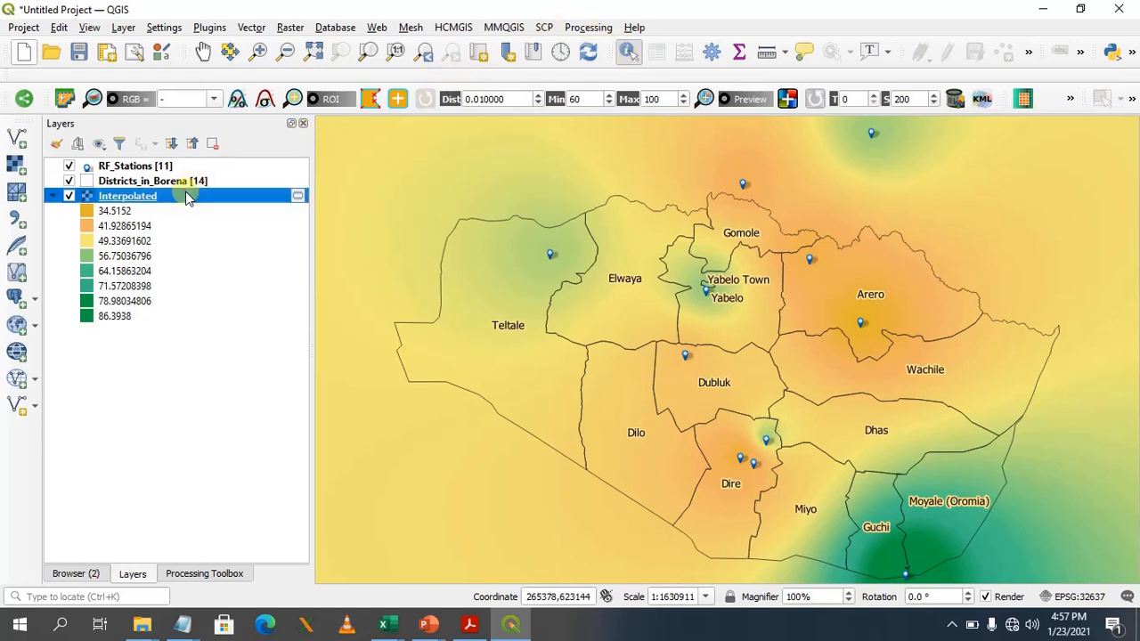
left_click(629, 55)
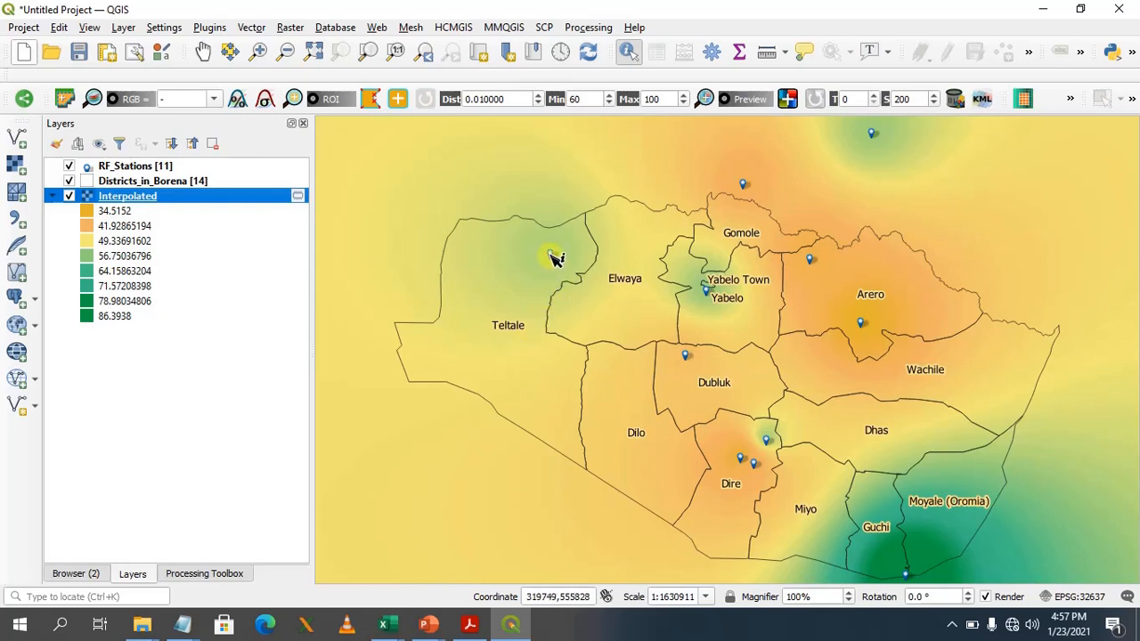
left_click(104, 165)
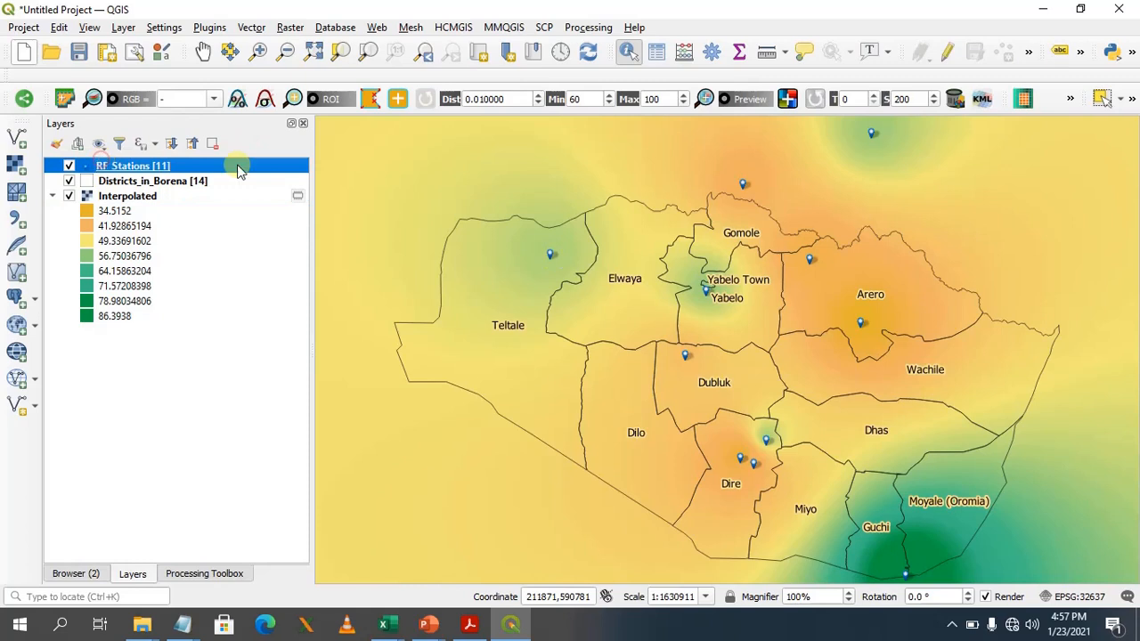
left_click(554, 258)
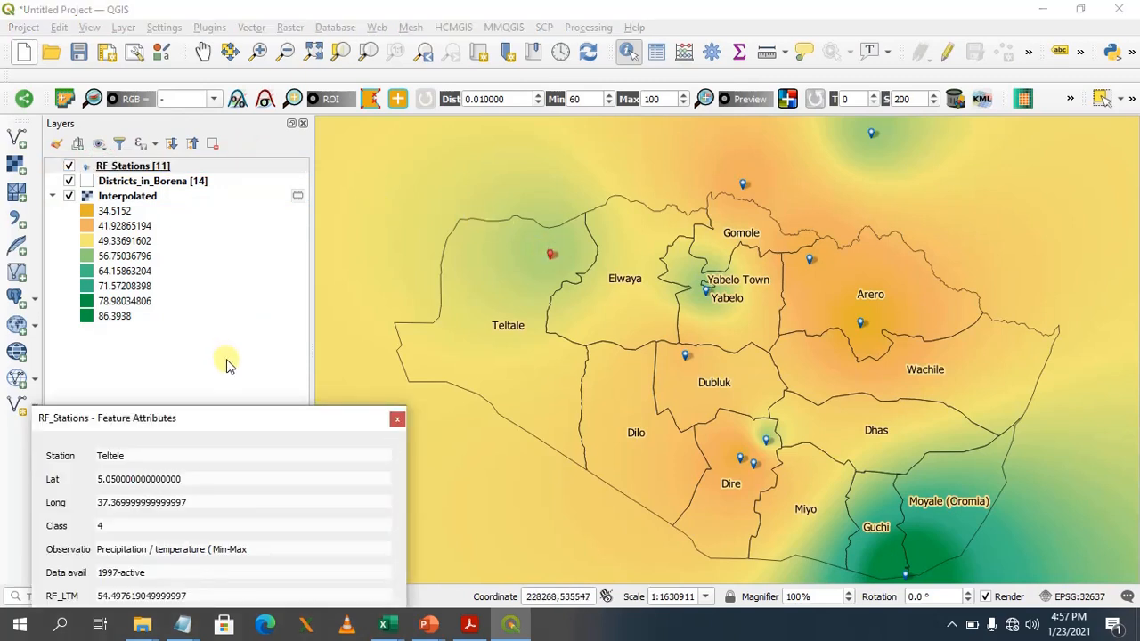
left_click_drag(234, 421, 226, 217)
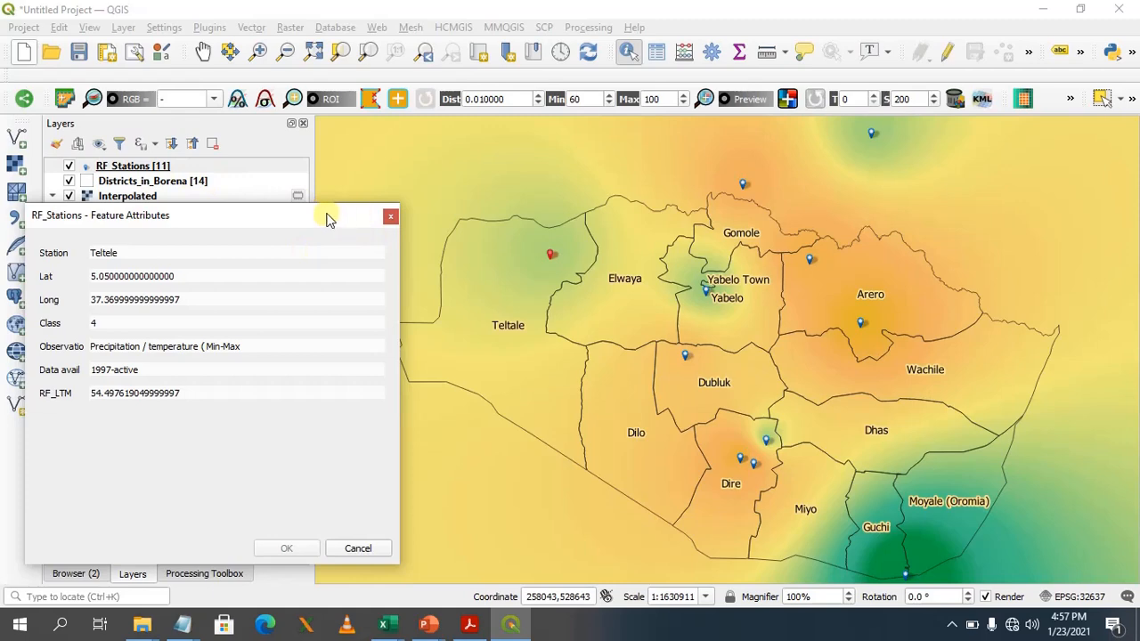
left_click_drag(316, 227, 339, 337)
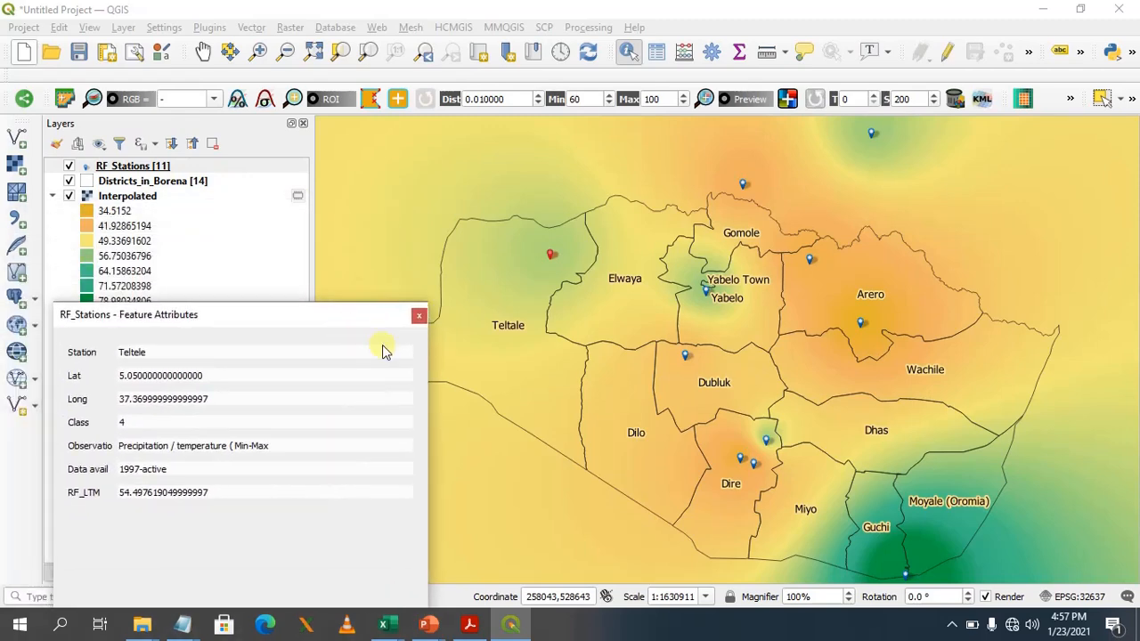
left_click_drag(433, 416, 280, 419)
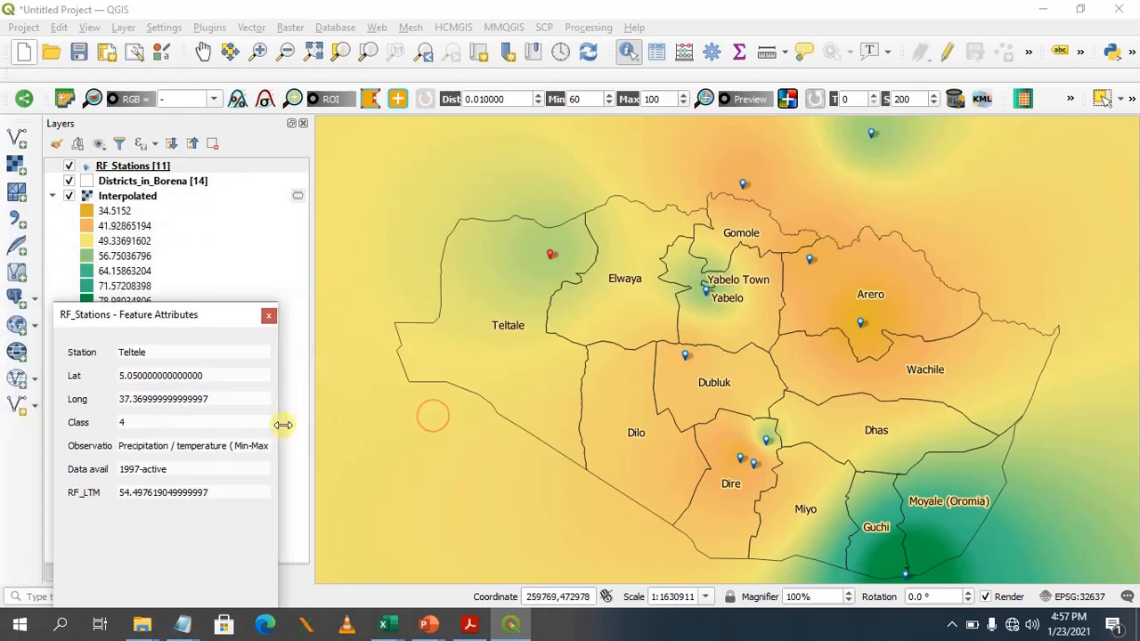
left_click_drag(182, 322, 212, 268)
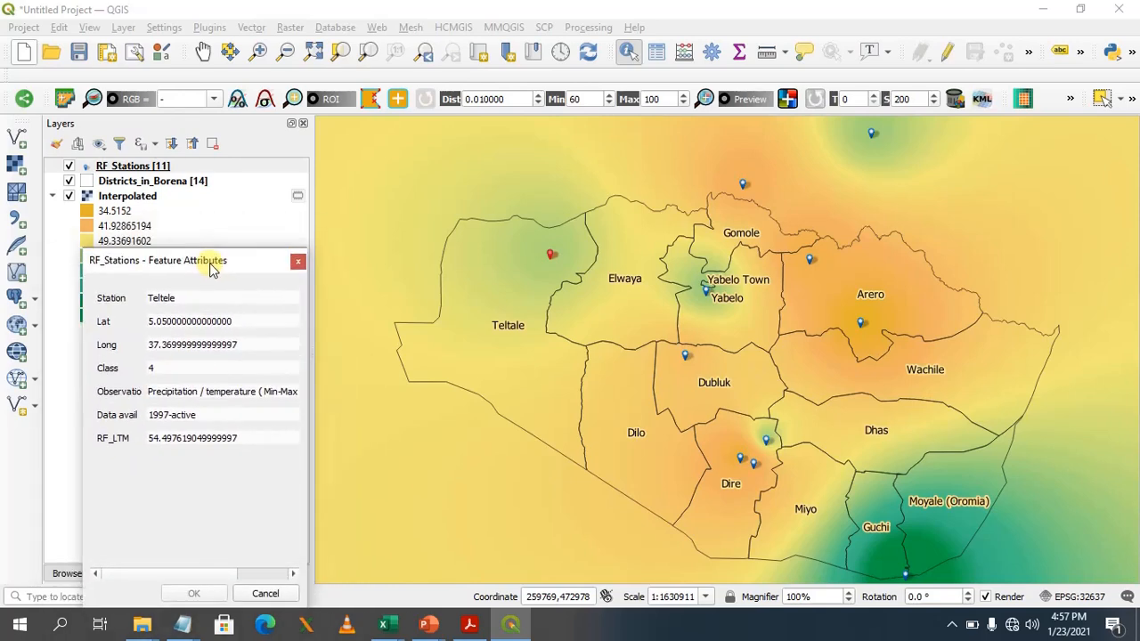
Identify the Interpolated raster's values near the Teltele station and farther away within the district, keeping the station's attributes visible for comparison.
left_click(114, 197)
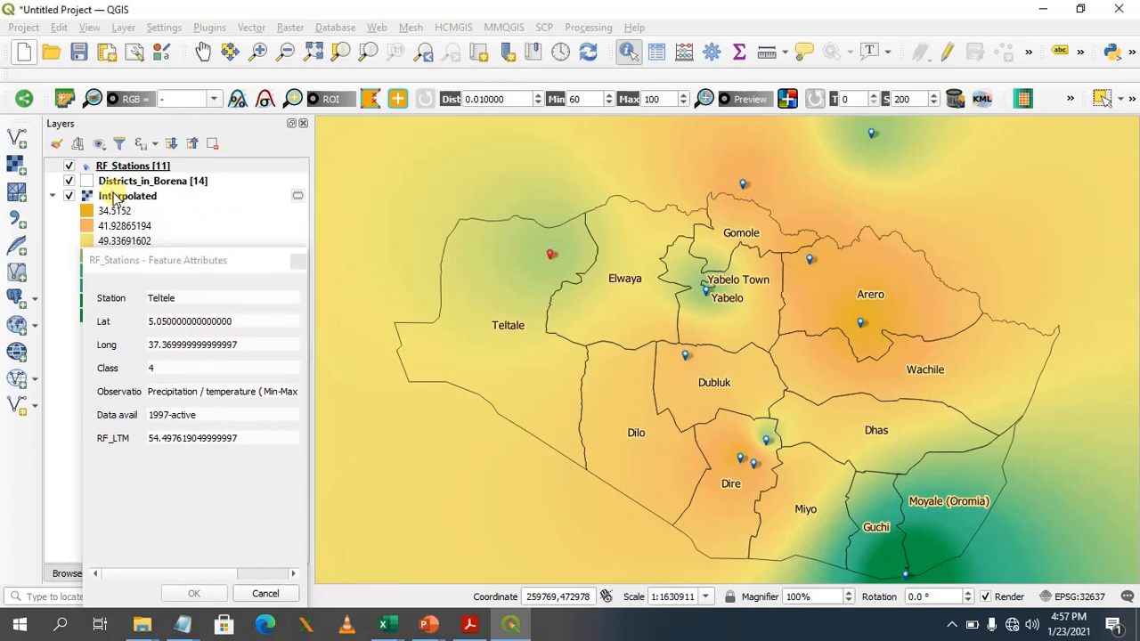
left_click(552, 270)
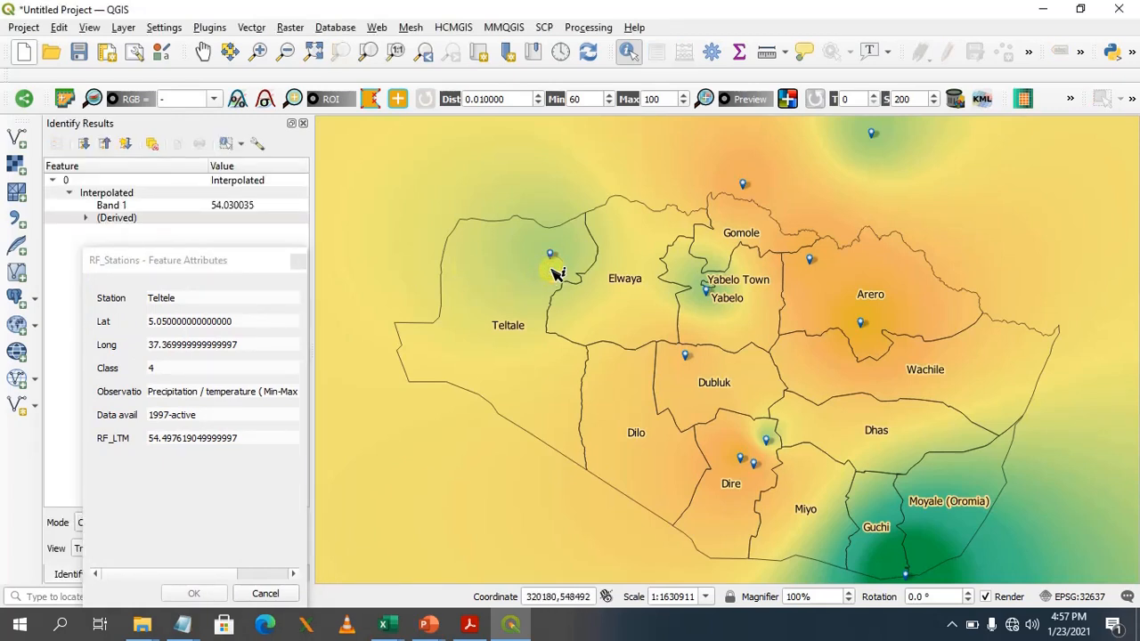
left_click_drag(207, 262, 995, 213)
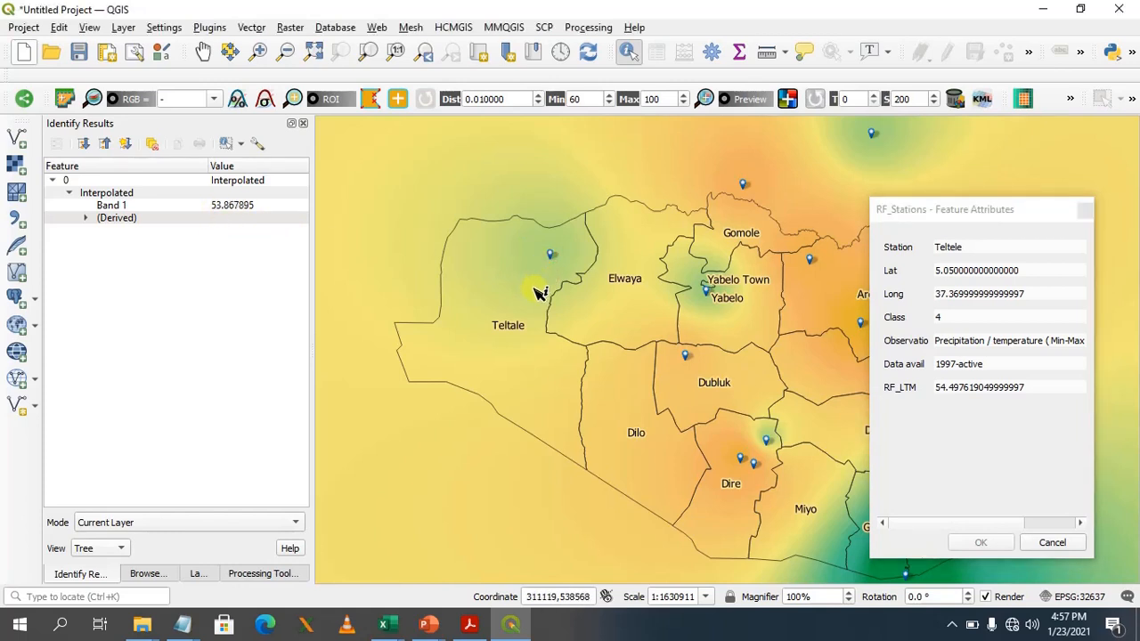
left_click(206, 210)
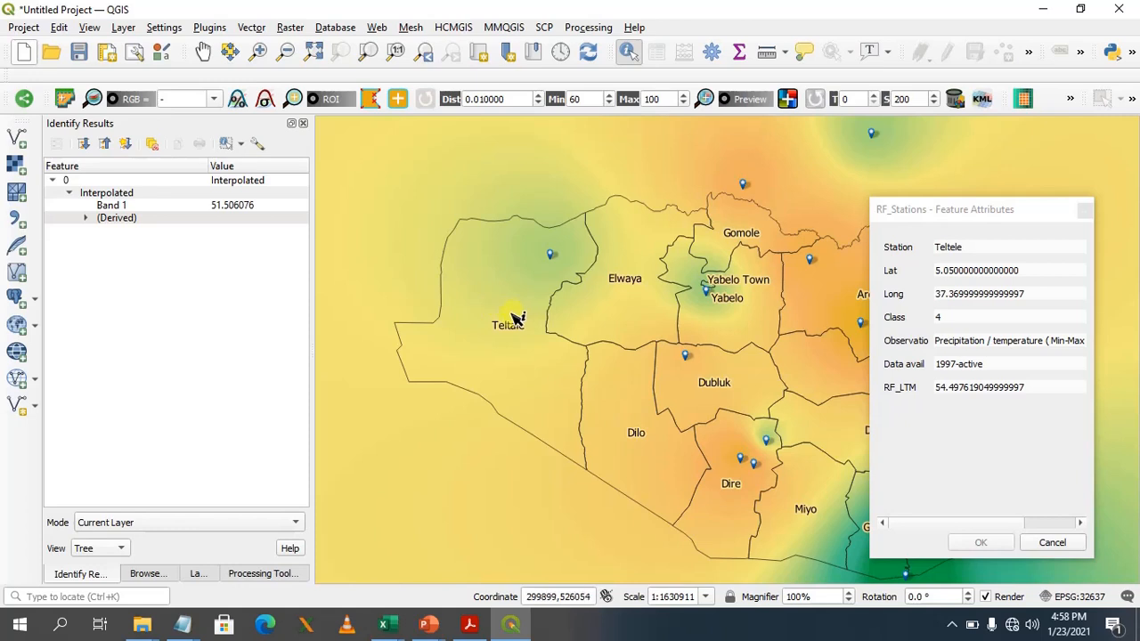
left_click(489, 320)
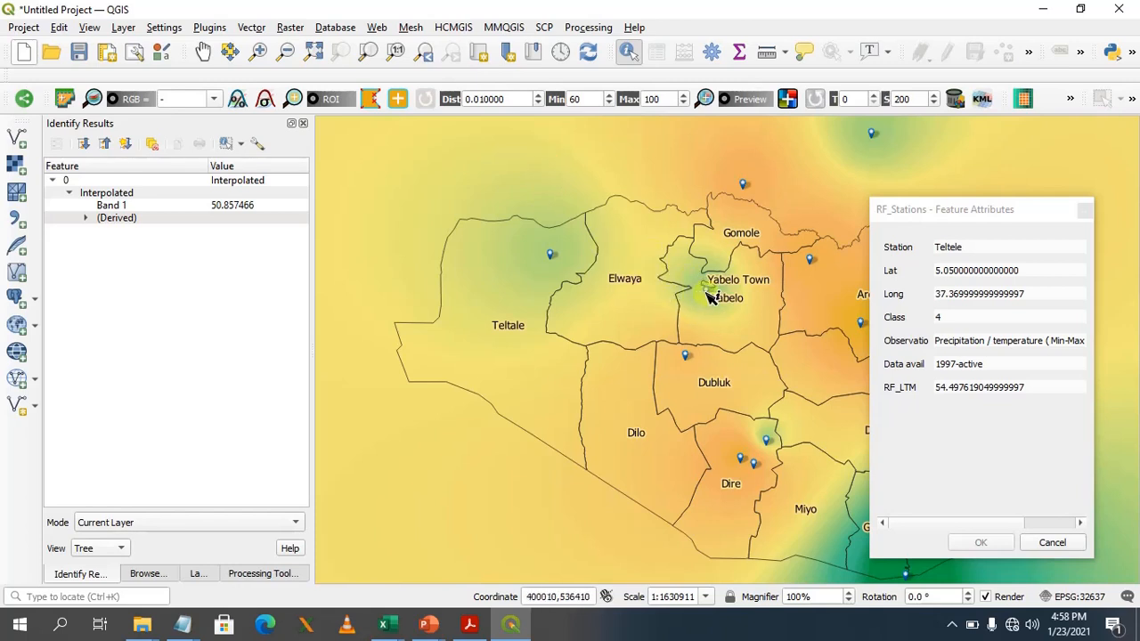
Identify the RF_Stations point in Yabelo and move its attributes window to the east side of the map.
left_click(212, 575)
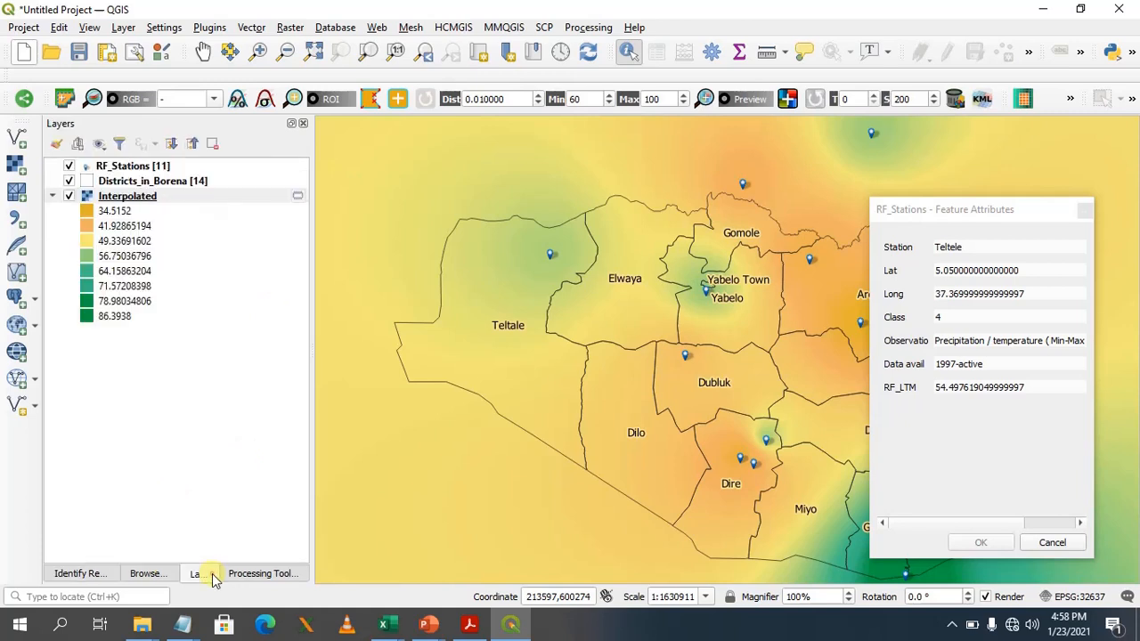
left_click(118, 170)
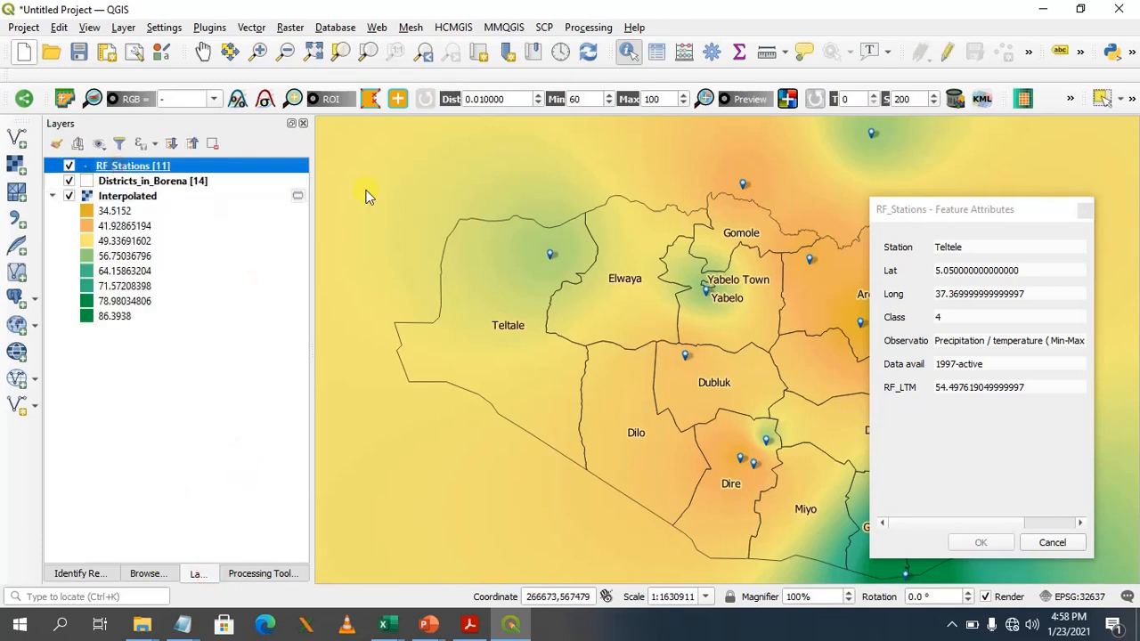
left_click(712, 299)
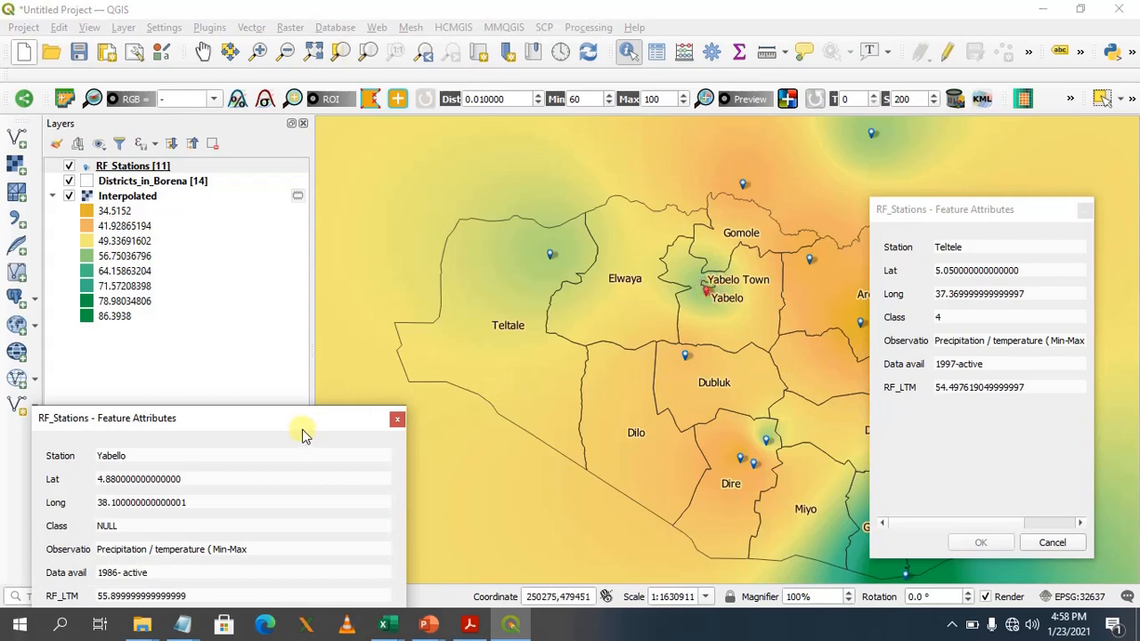
left_click_drag(297, 415, 1037, 196)
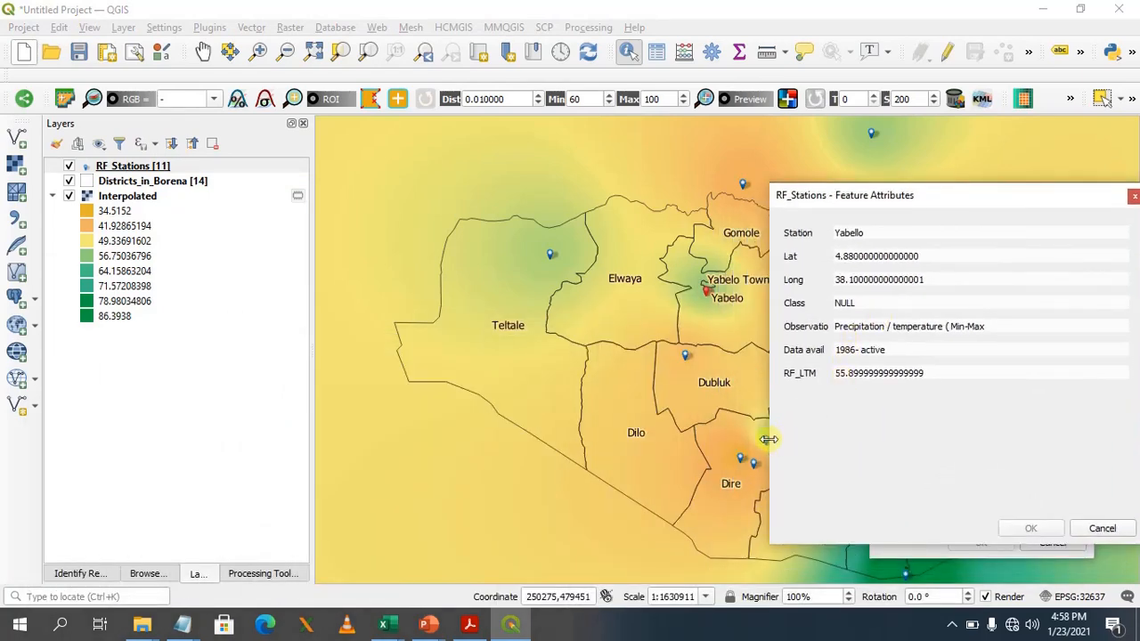
Identify the Interpolated raster's value beside the Yabello station, narrowing its attributes window and moving it below the station for comparison.
left_click_drag(770, 439, 869, 457)
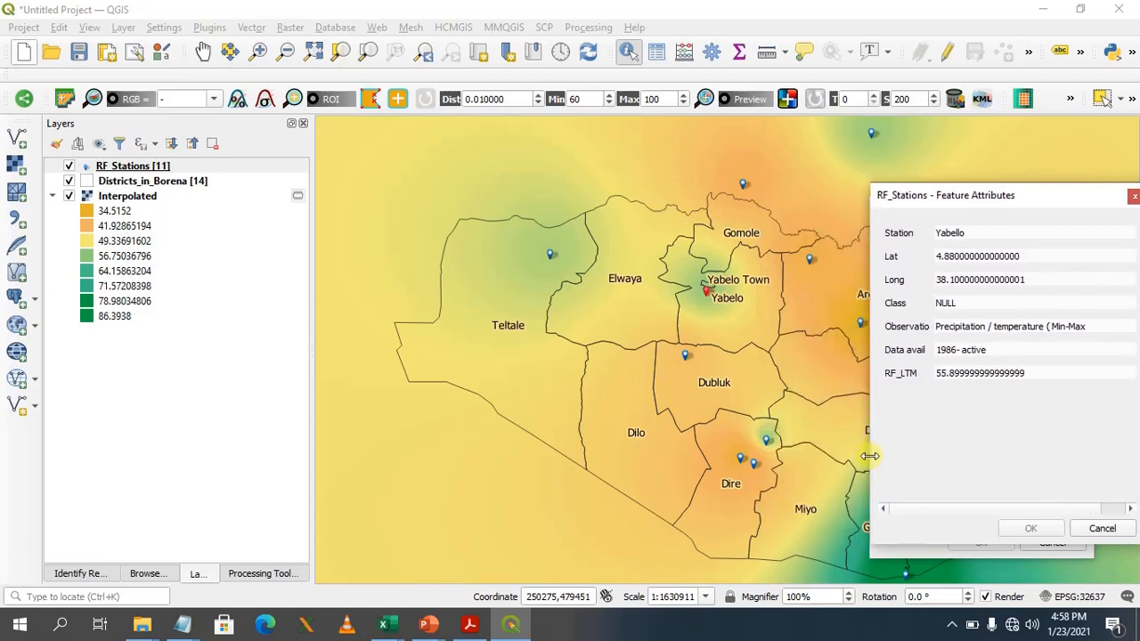
left_click(703, 301)
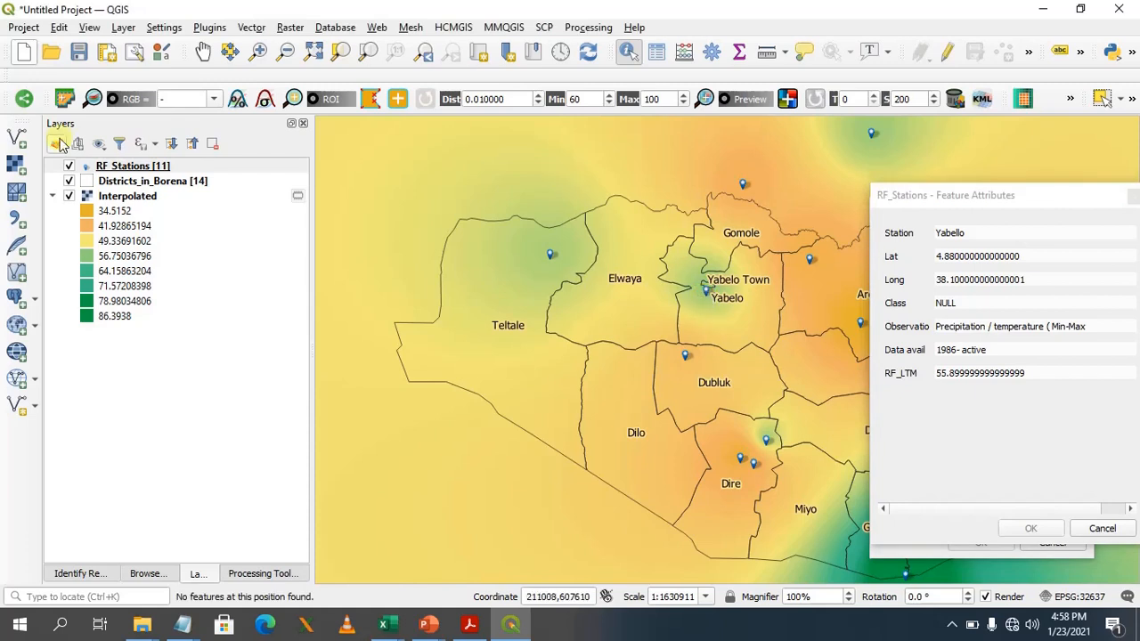
left_click(113, 197)
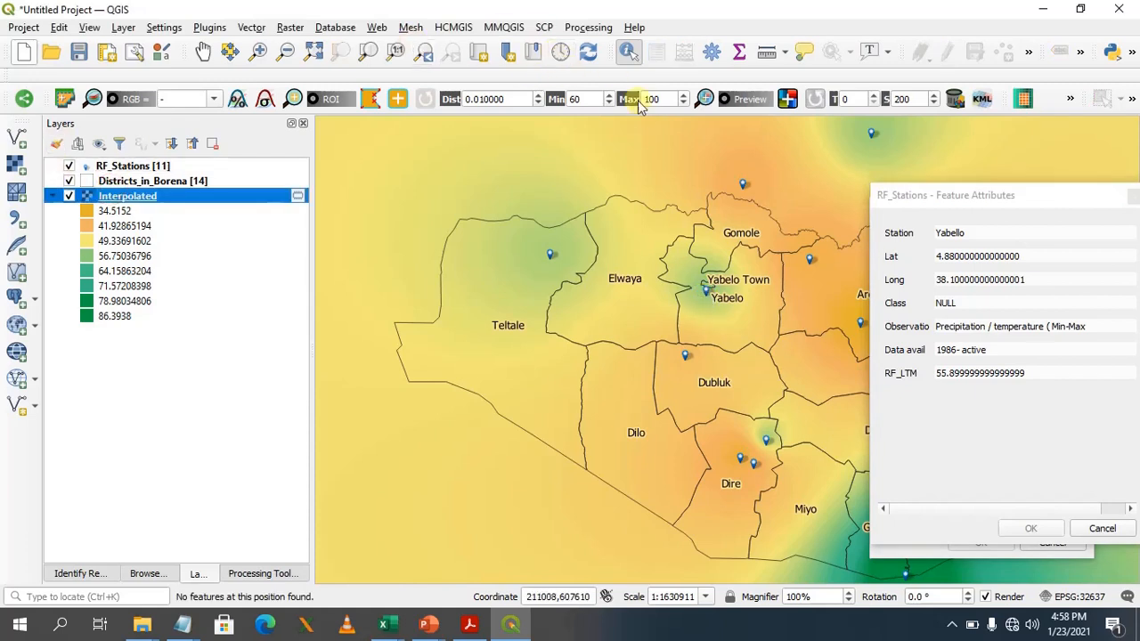
left_click(709, 302)
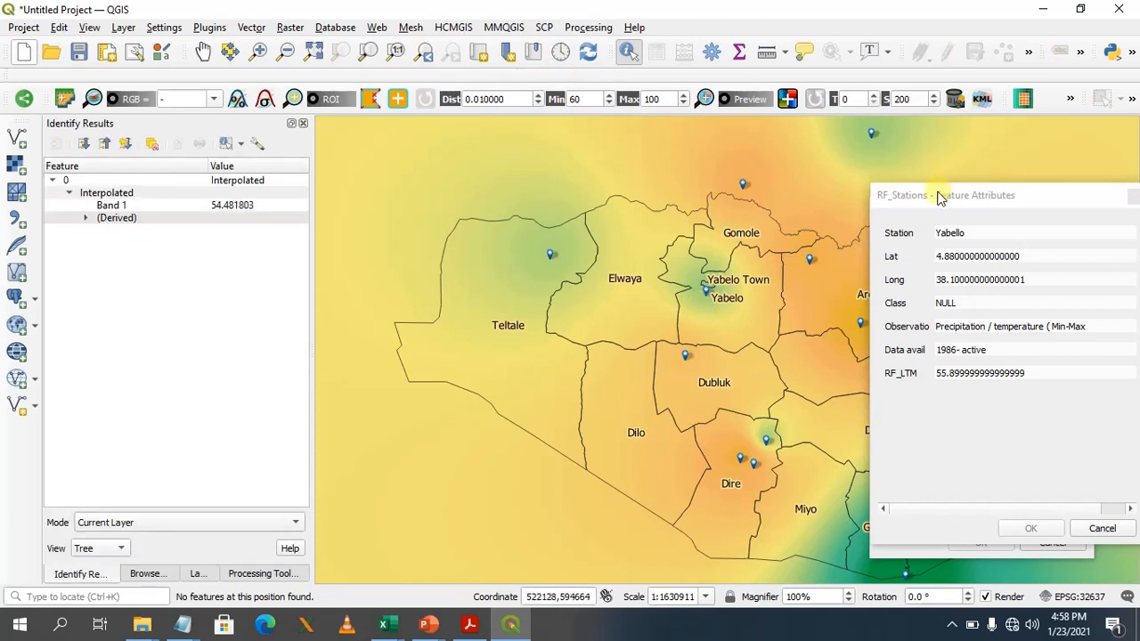
left_click_drag(941, 196, 631, 387)
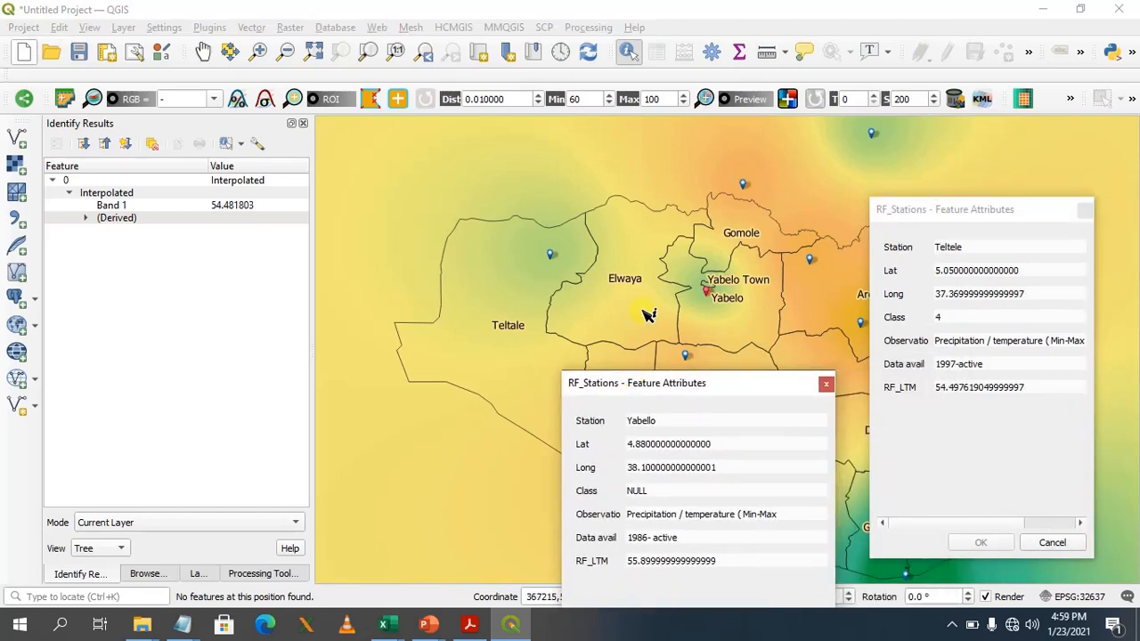
Identify the Interpolated raster's values from Yabelo westward across Elwaya toward the Teltele station, and close both station attributes windows.
left_click(699, 303)
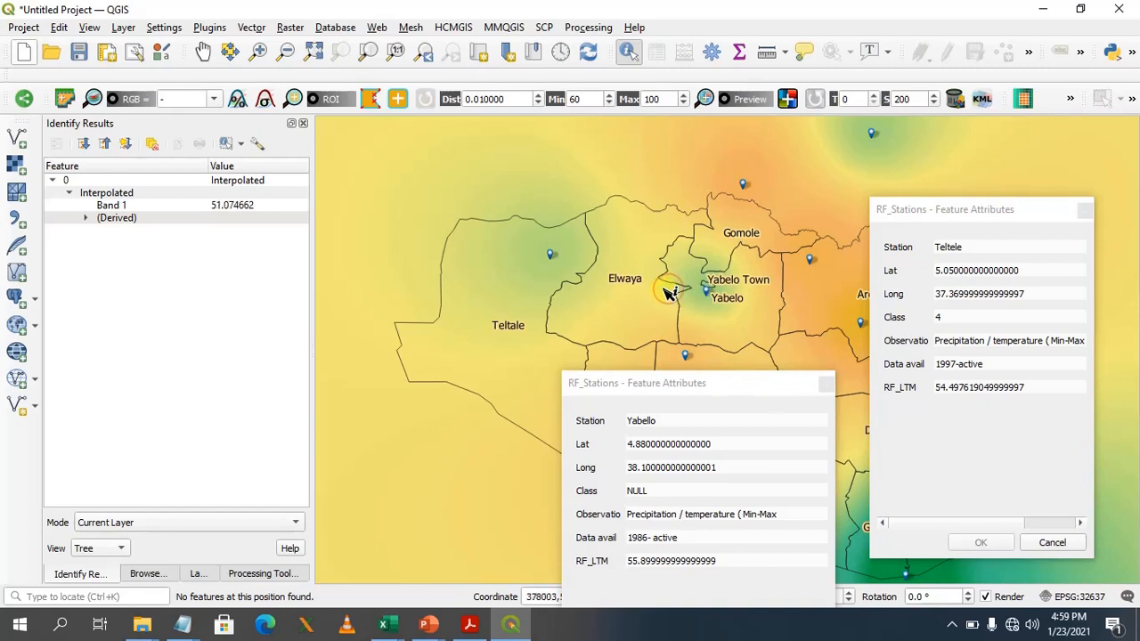
left_click(657, 288)
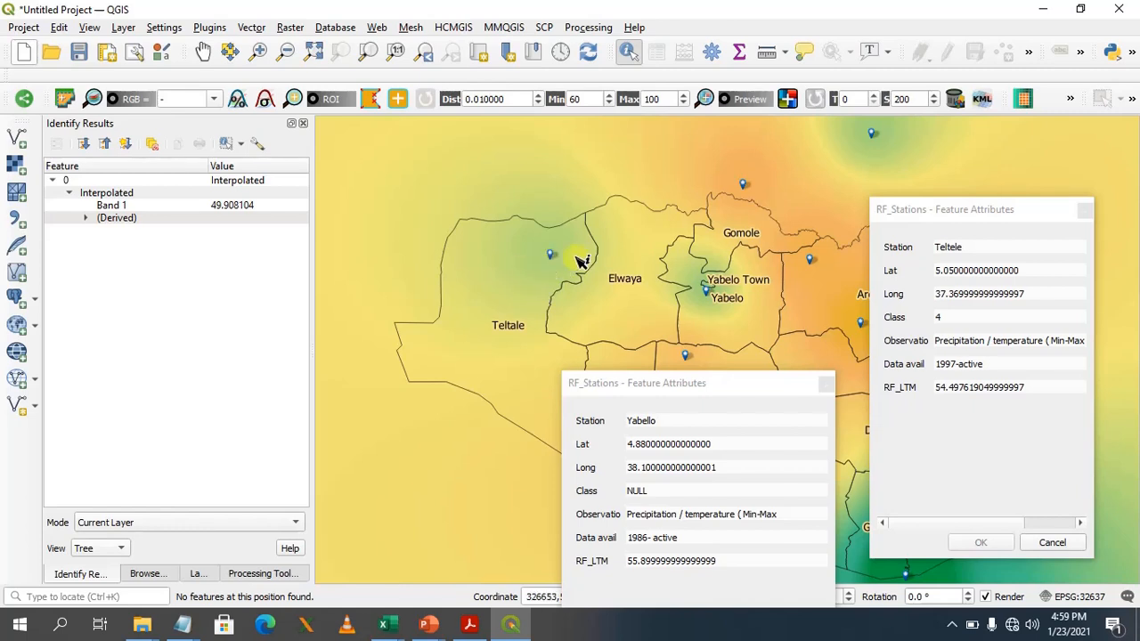
left_click(599, 277)
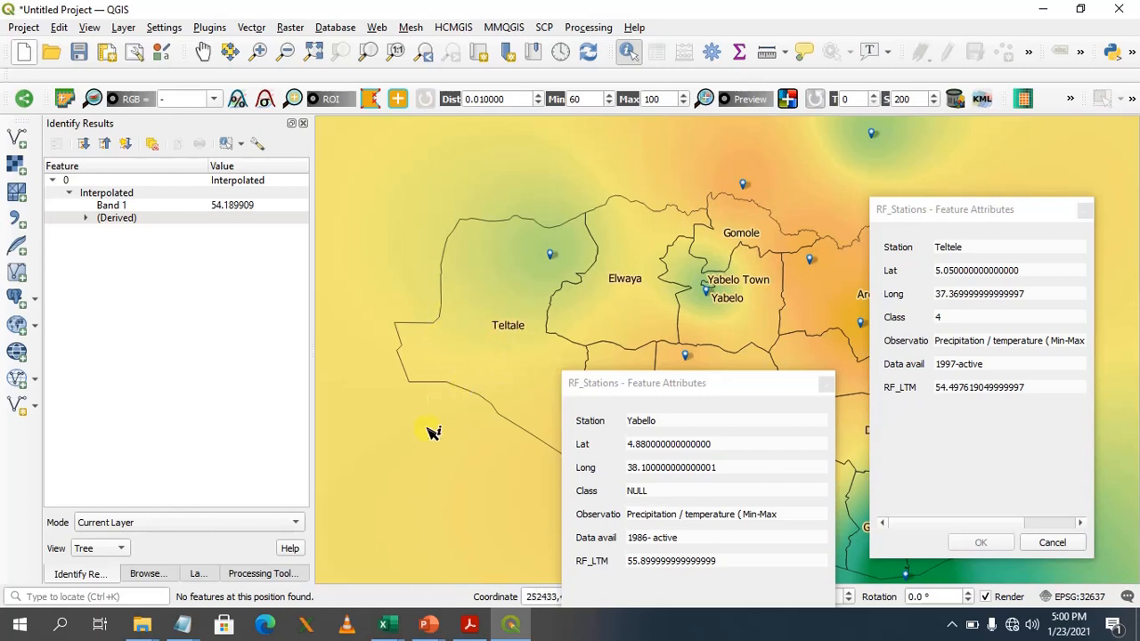
left_click(826, 384)
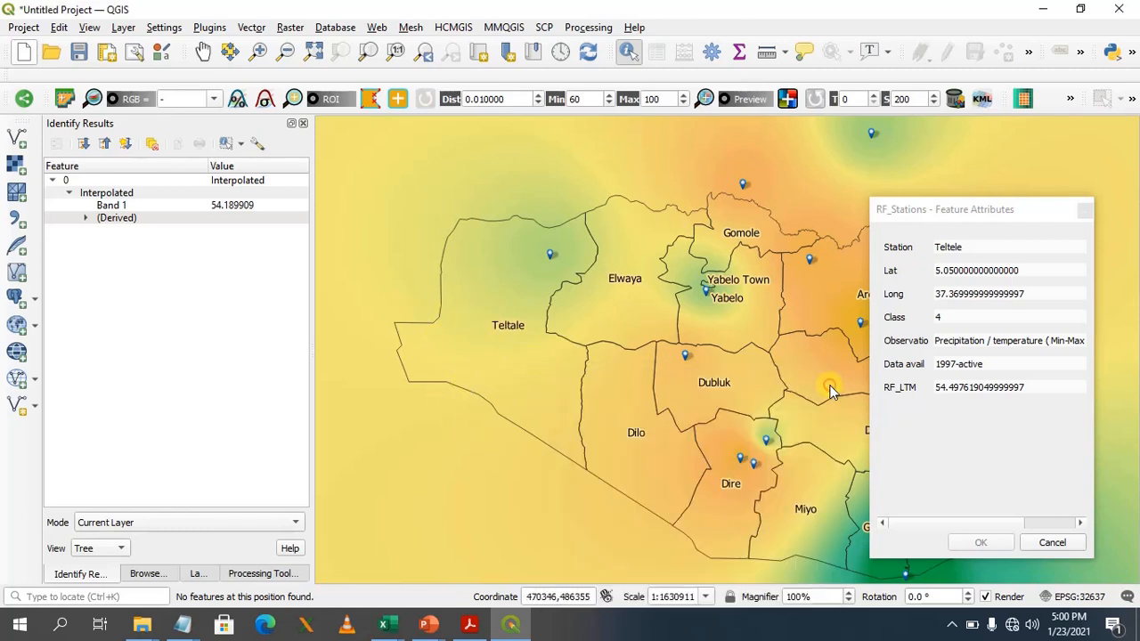
left_click(1086, 210)
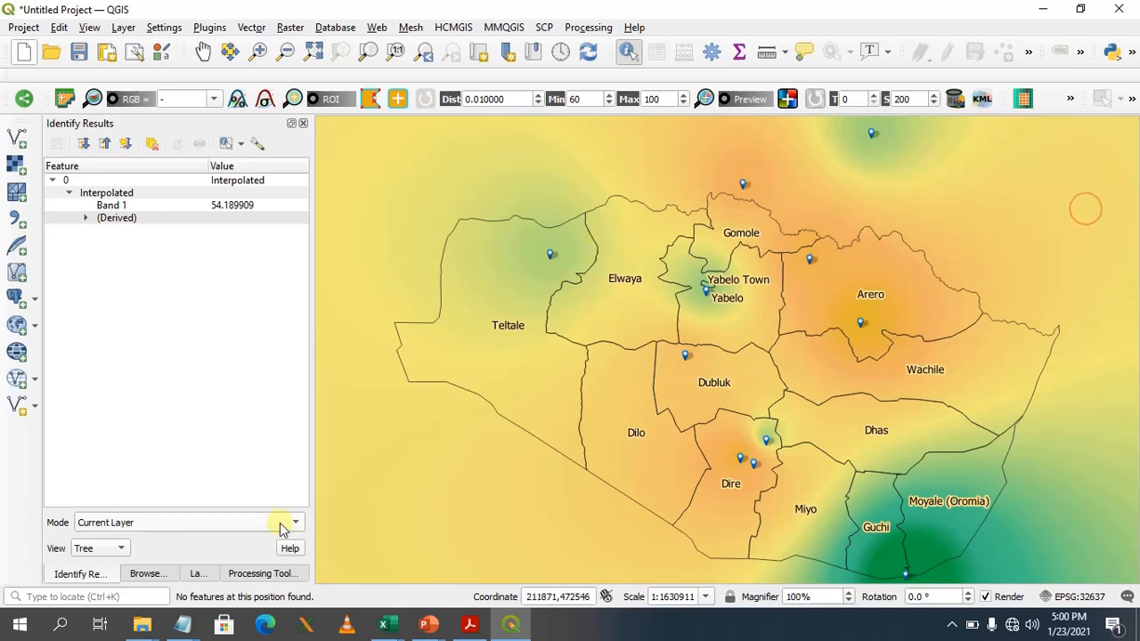
Open the Processing Toolbox and replace the interpolation search with "stati".
left_click(197, 574)
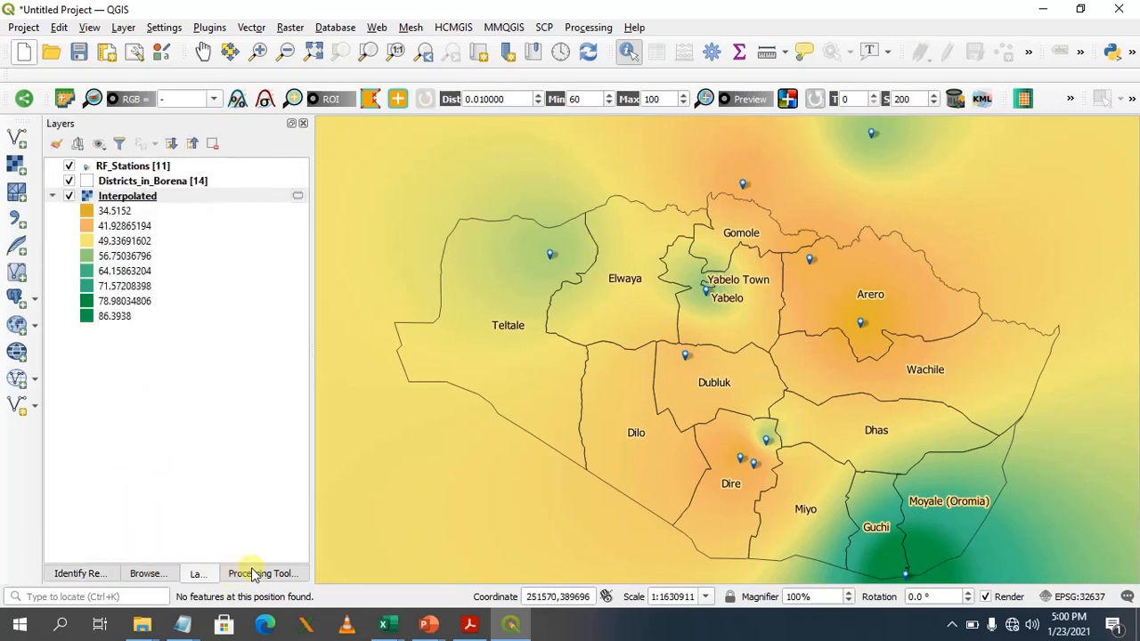
left_click(589, 26)
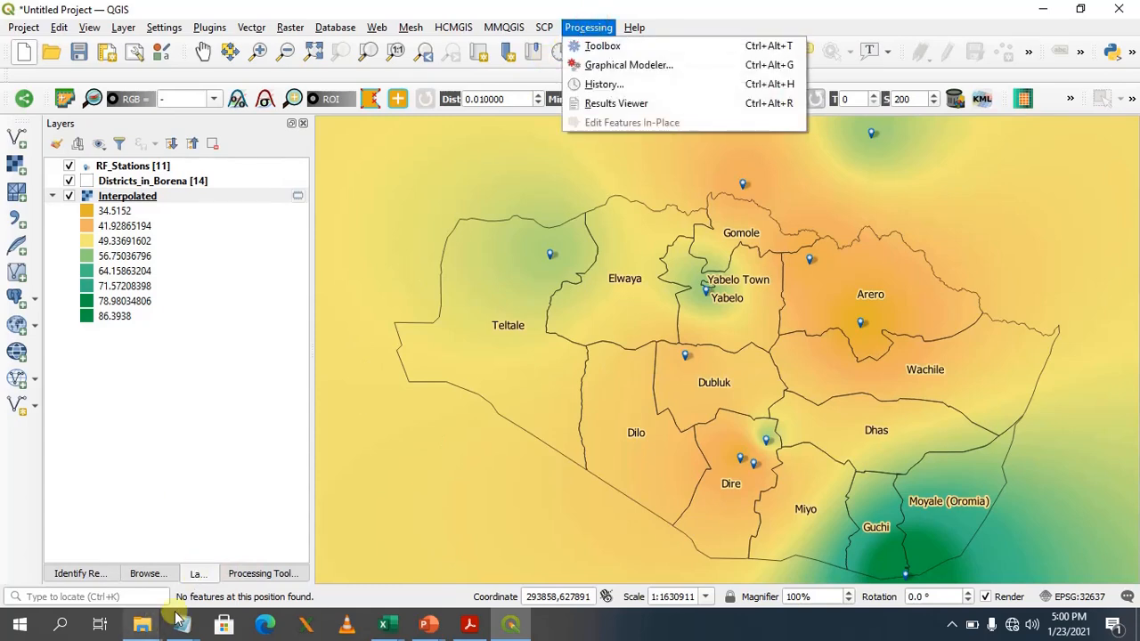
left_click(256, 565)
left_click(246, 574)
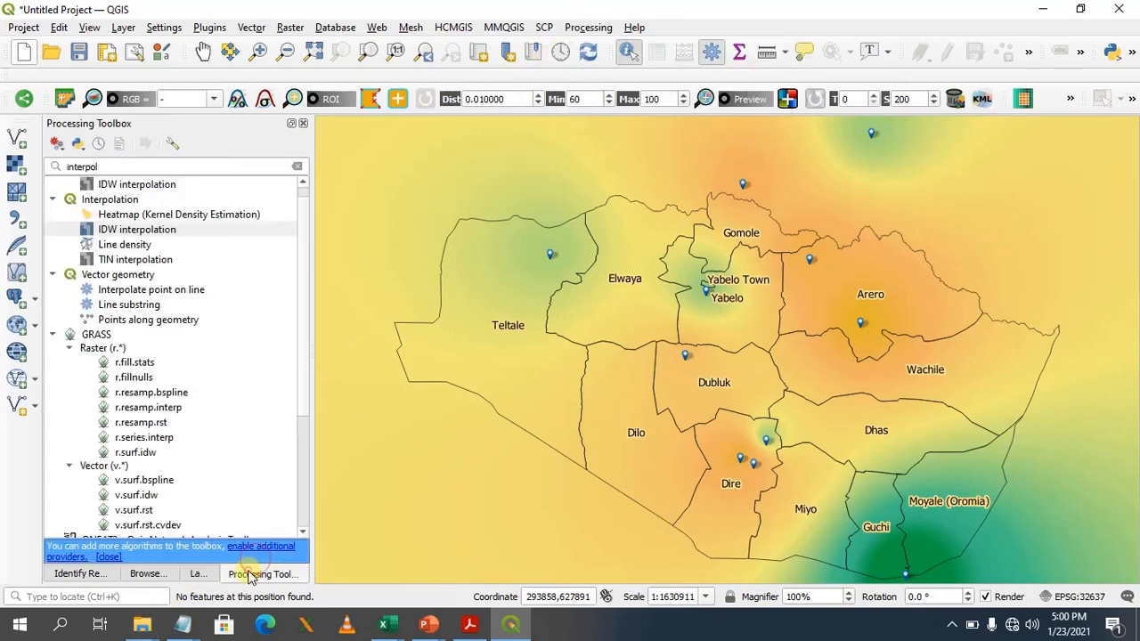
left_click(114, 165)
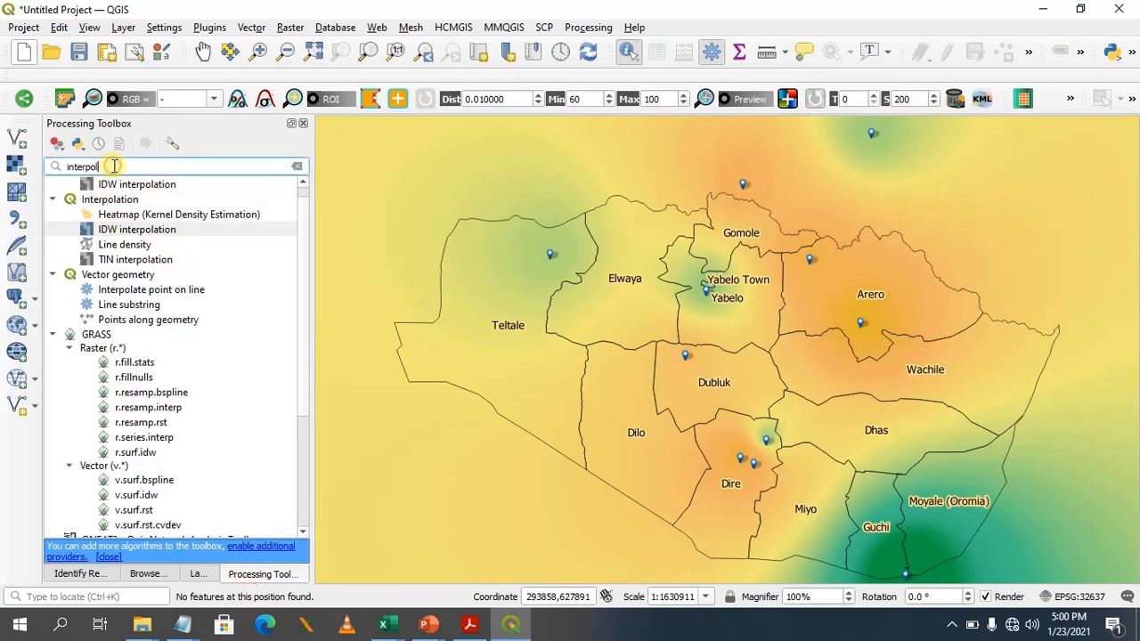
key("BackSpace")
key("BackSpace")
key("BackSpace")
key("BackSpace")
key("BackSpace")
key("BackSpace")
key("BackSpace")
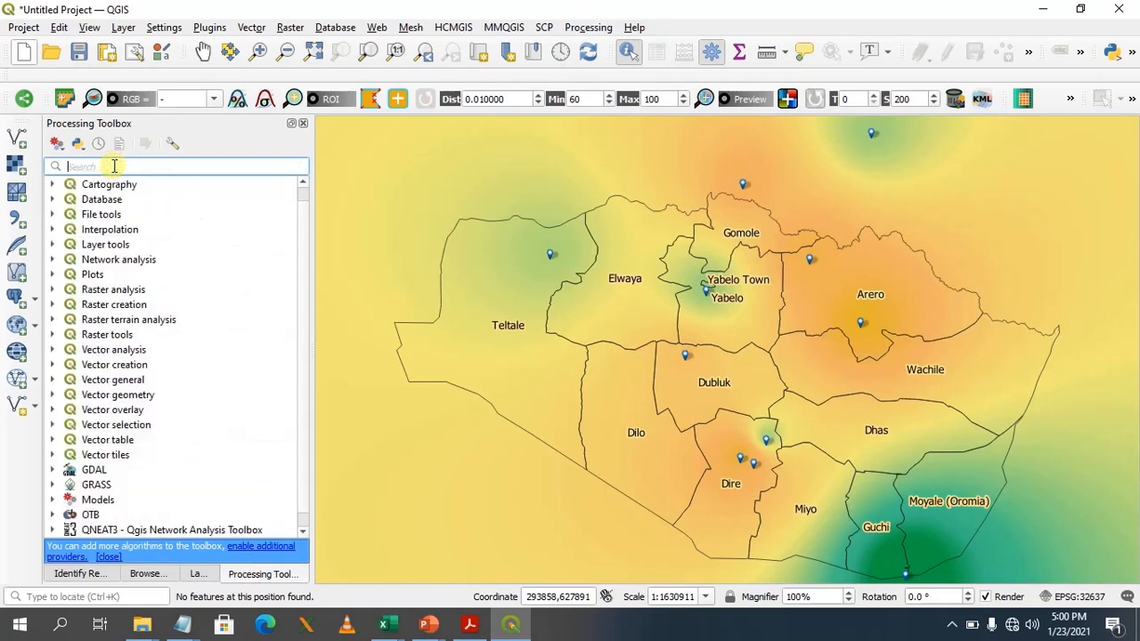
type("stati")
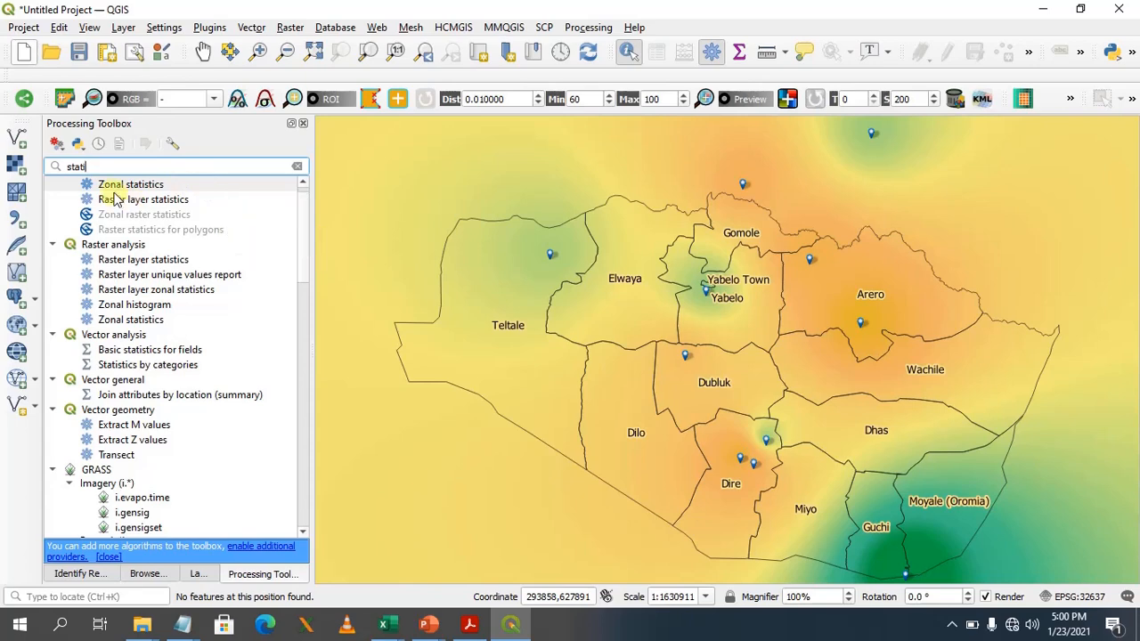
Search the Processing Toolbox for "raster" algorithms instead.
key("BackSpace")
key("BackSpace")
key("BackSpace")
key("BackSpace")
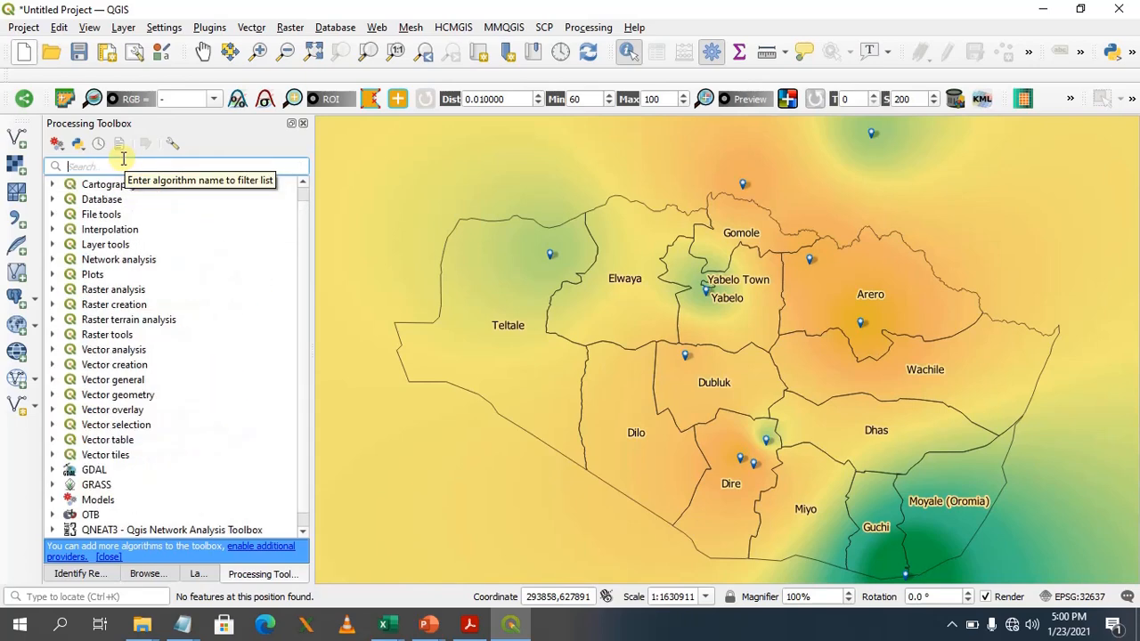
type("rats")
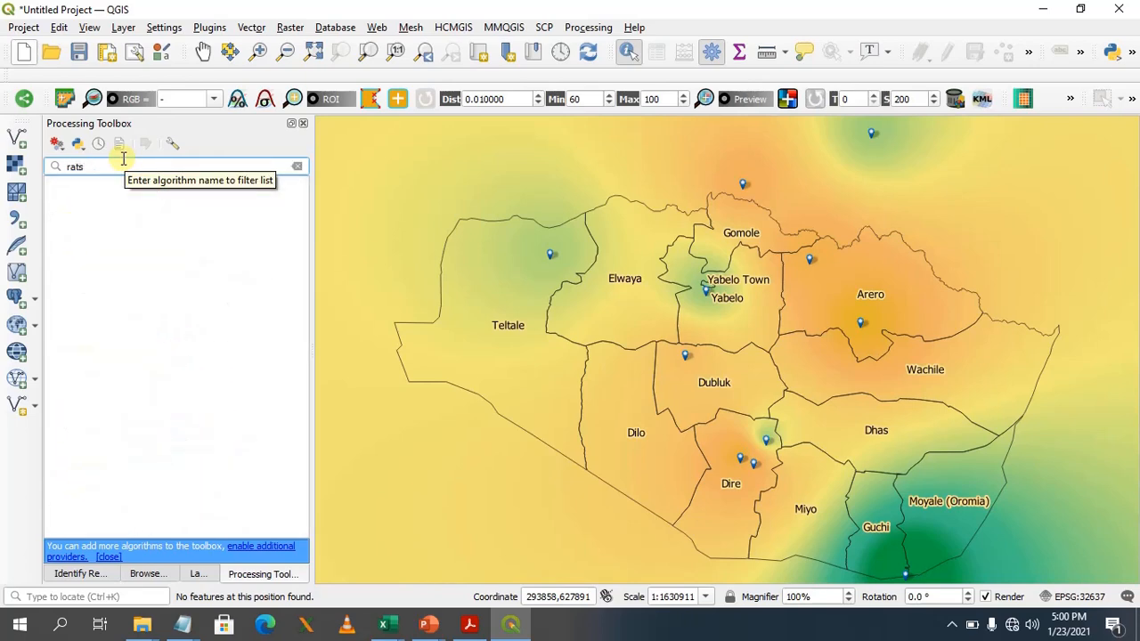
key("BackSpace")
key("BackSpace")
type("ster")
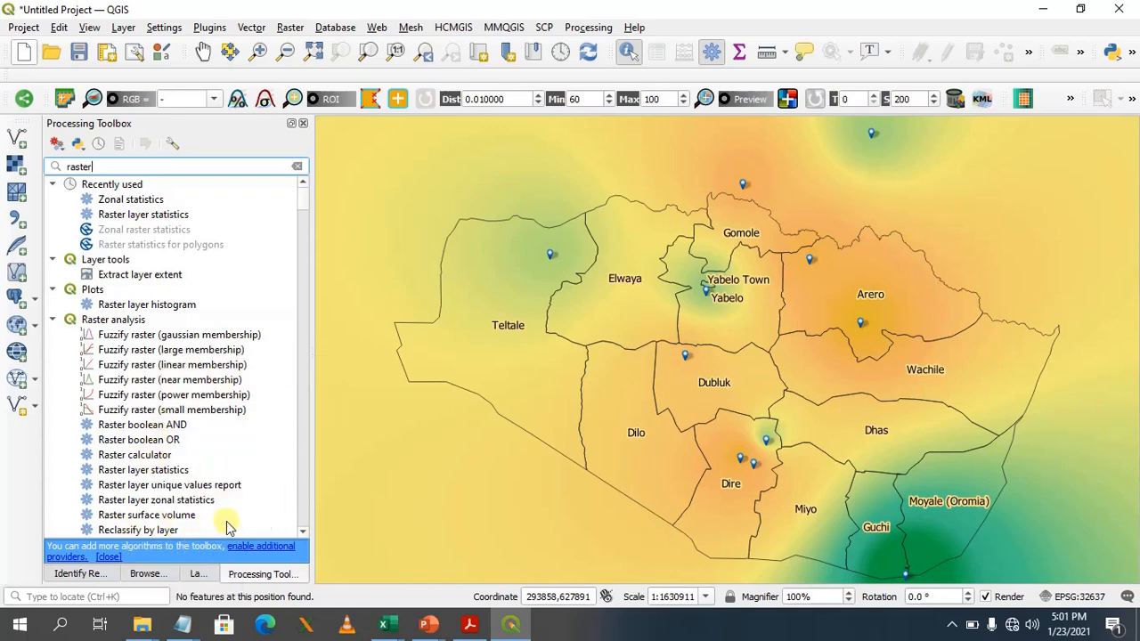
Find Zonal statistics among the Raster analysis algorithms and open it.
left_click(303, 530)
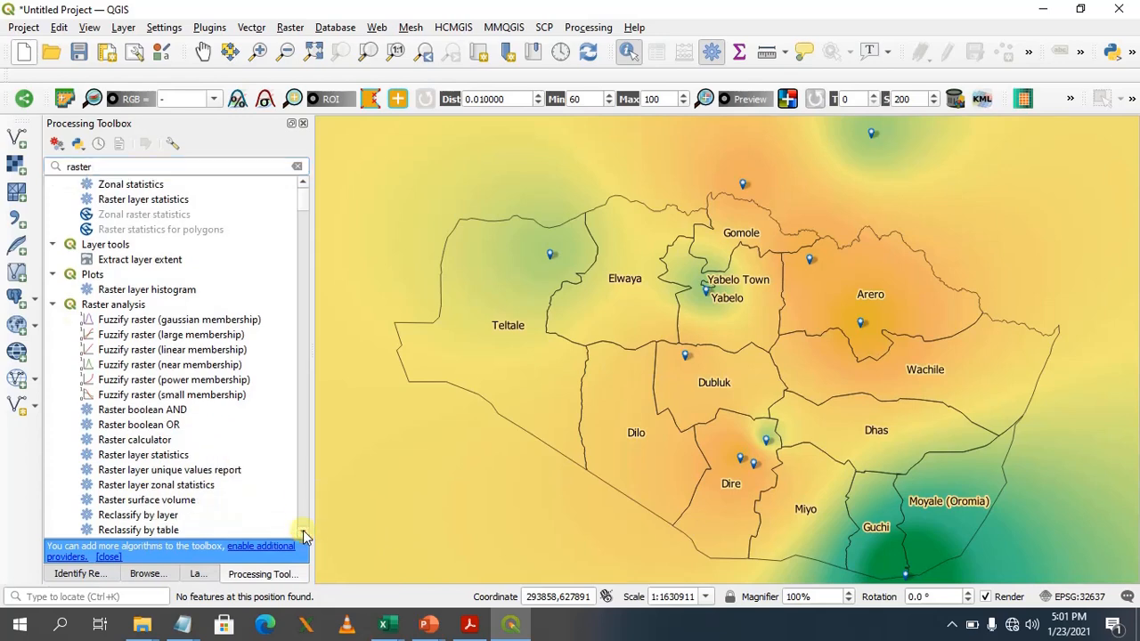
left_click(304, 533)
left_click(303, 533)
left_click(304, 532)
left_click(304, 533)
left_click(304, 533)
left_click(304, 532)
left_click(304, 533)
left_click(304, 533)
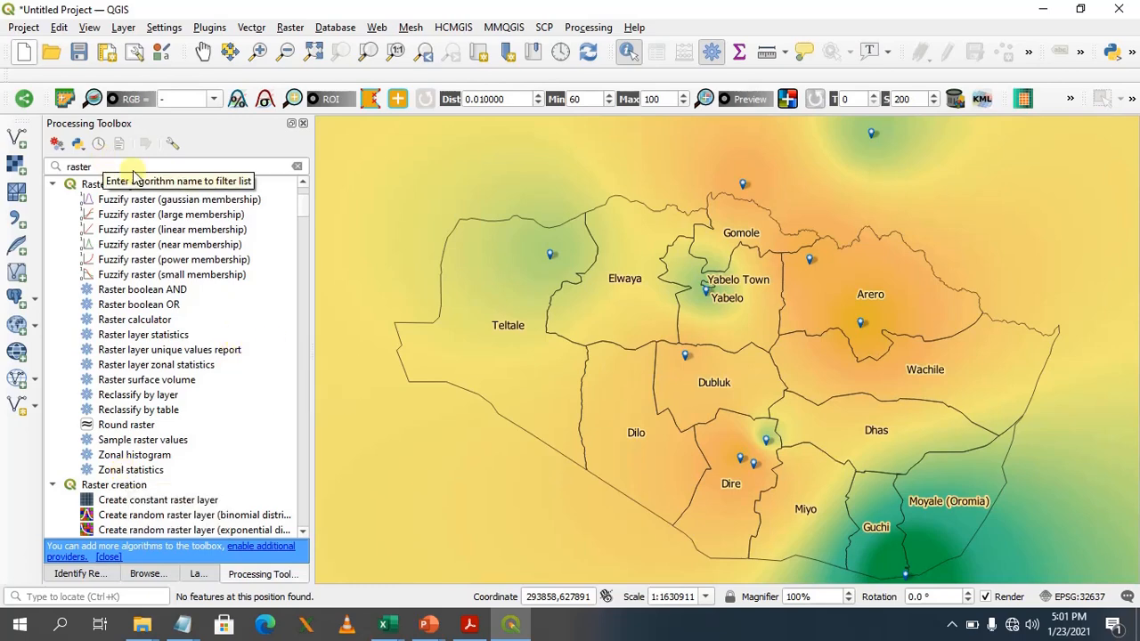
double_click(125, 472)
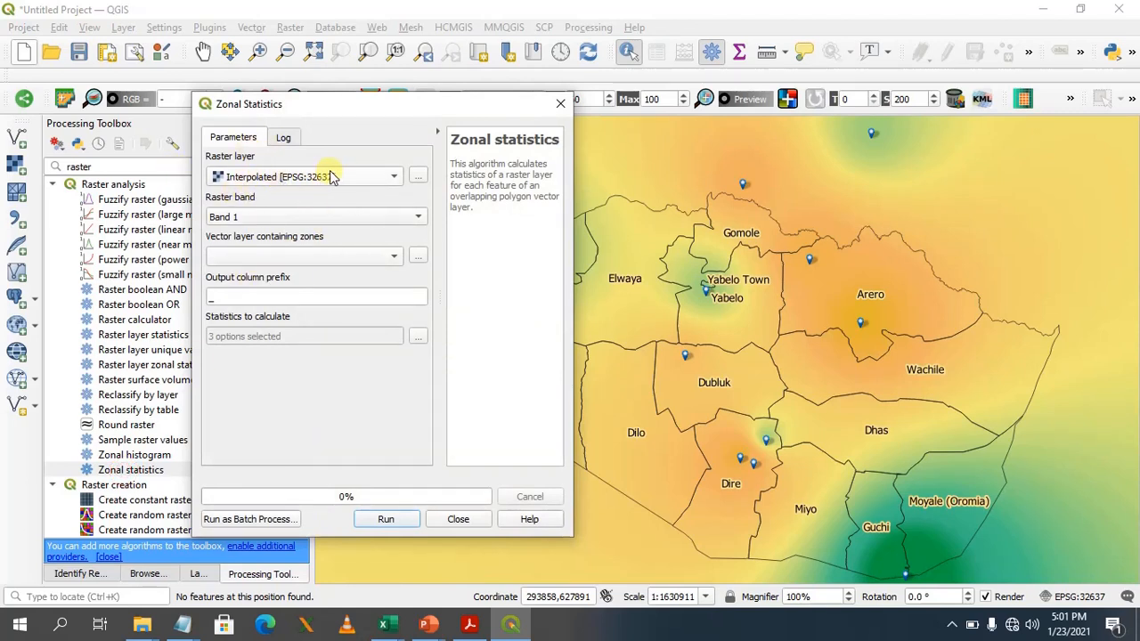
Configure Zonal Statistics with the Interpolated raster, Districts_in_Borena as the zones layer, and the output column prefix RF_.
left_click(388, 181)
left_click(383, 157)
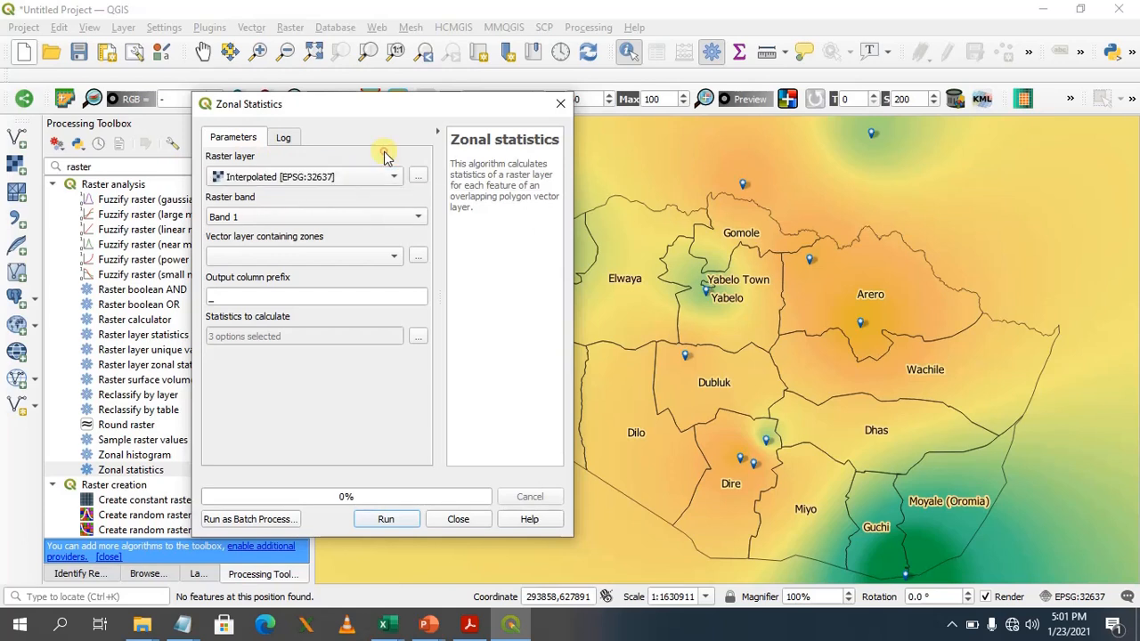
left_click(392, 258)
left_click(393, 260)
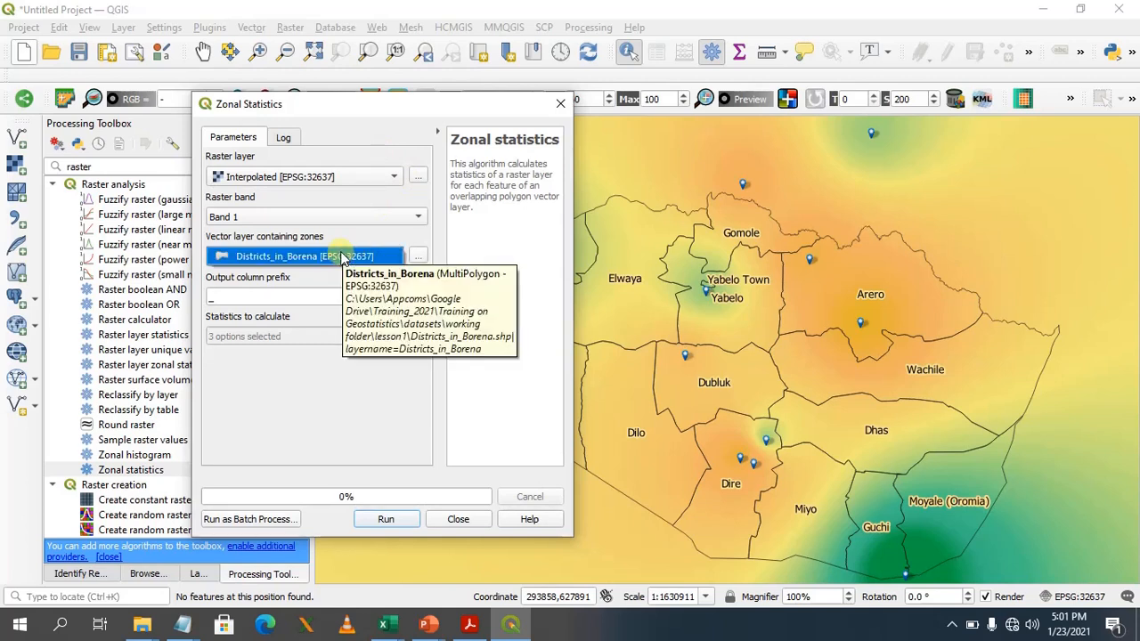
left_click(343, 256)
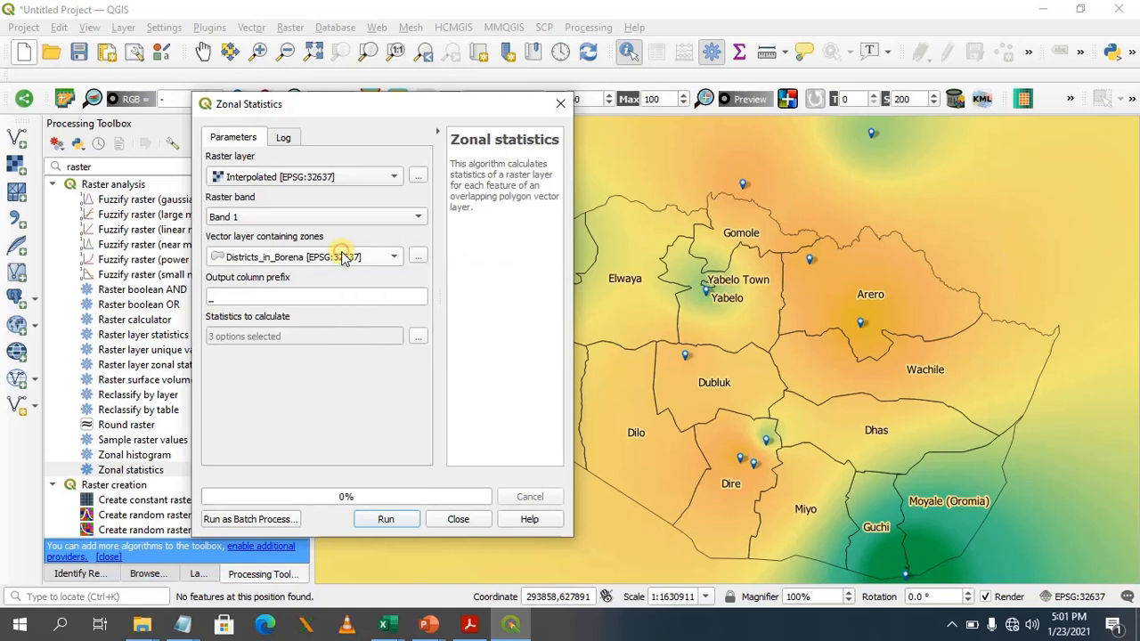
left_click(210, 298)
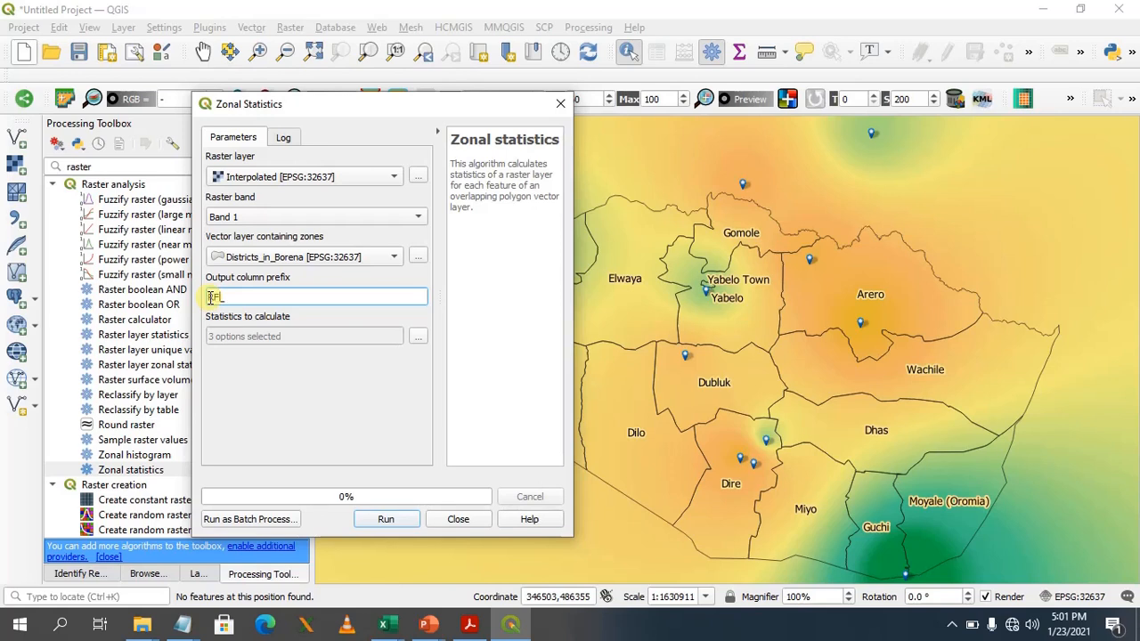
type("RF_")
Choose Mean, St dev and Variance as the zonal statistics to calculate, excluding Count and Sum.
left_click(417, 337)
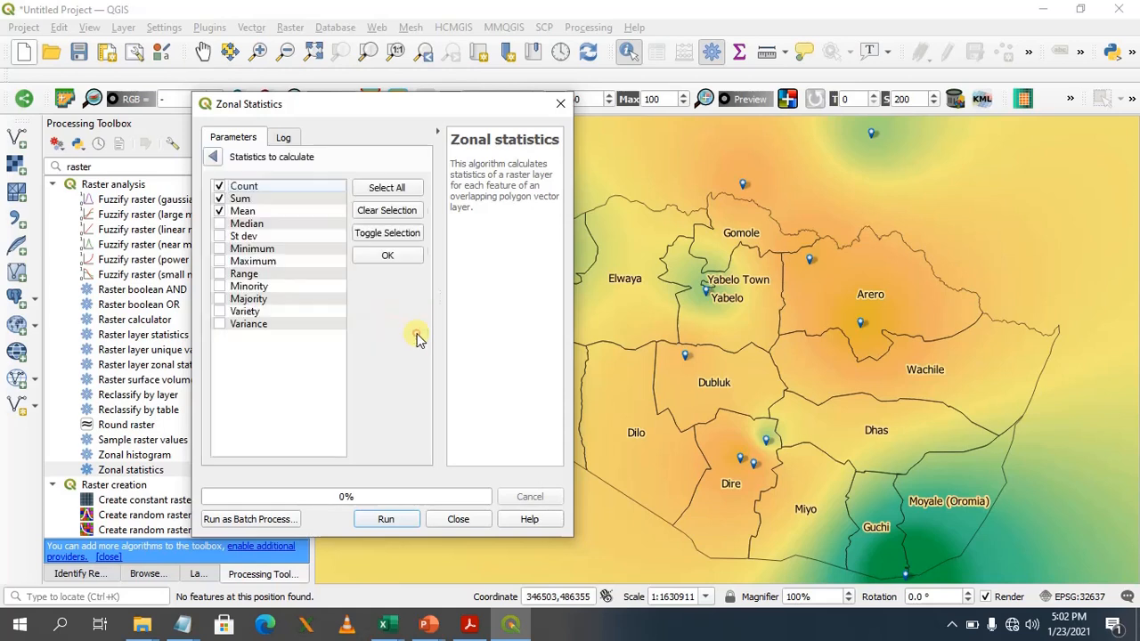
left_click(221, 187)
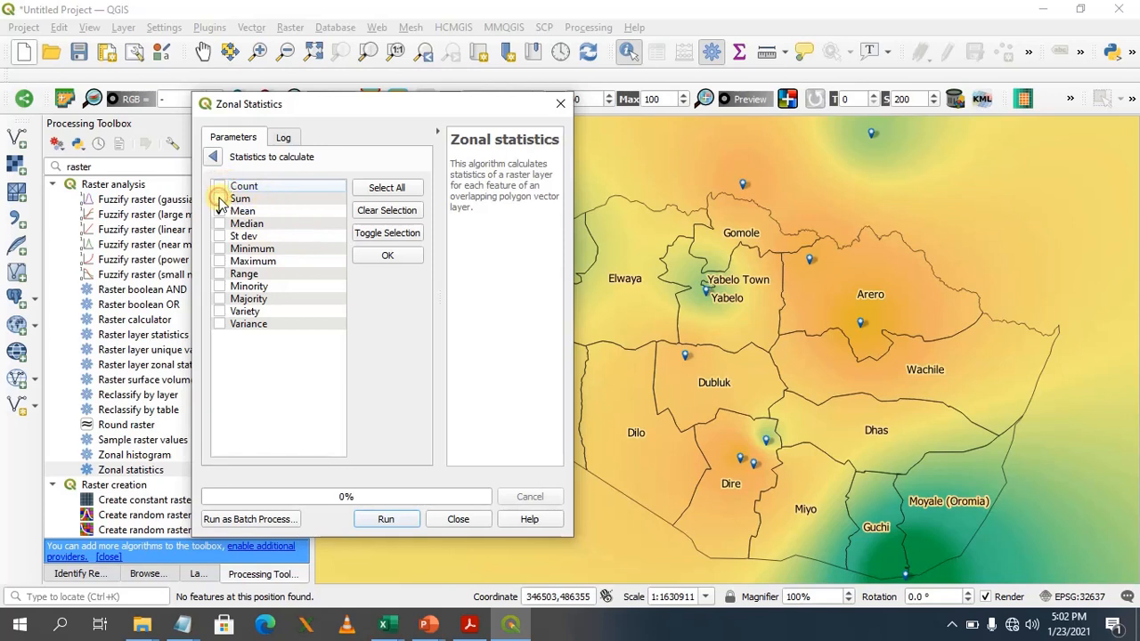
left_click(221, 199)
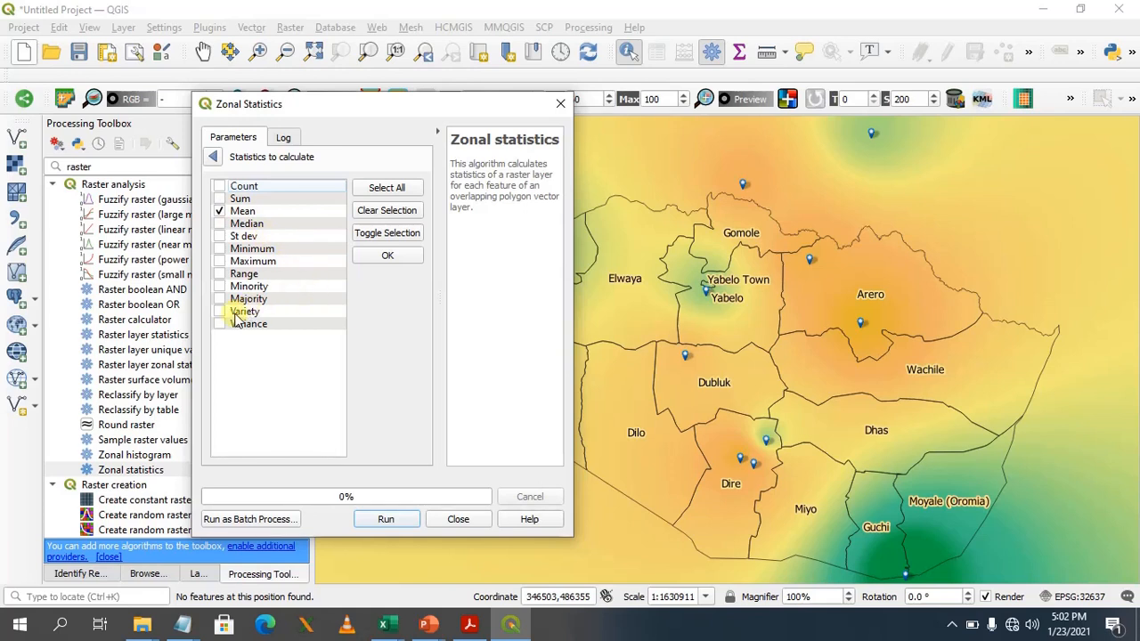
left_click(220, 236)
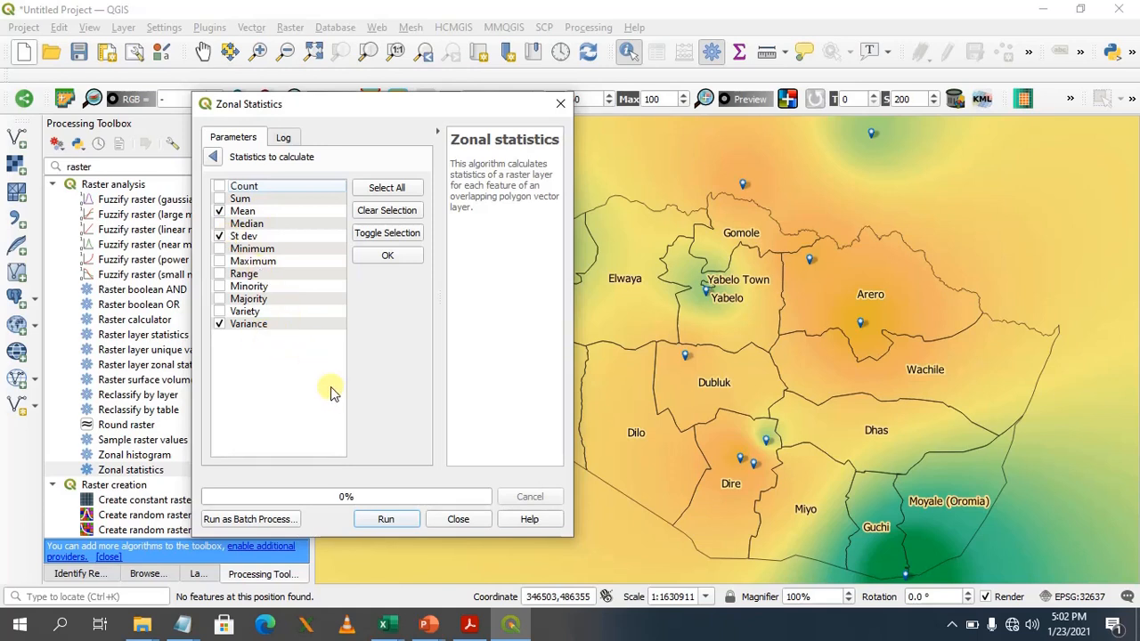
left_click(388, 255)
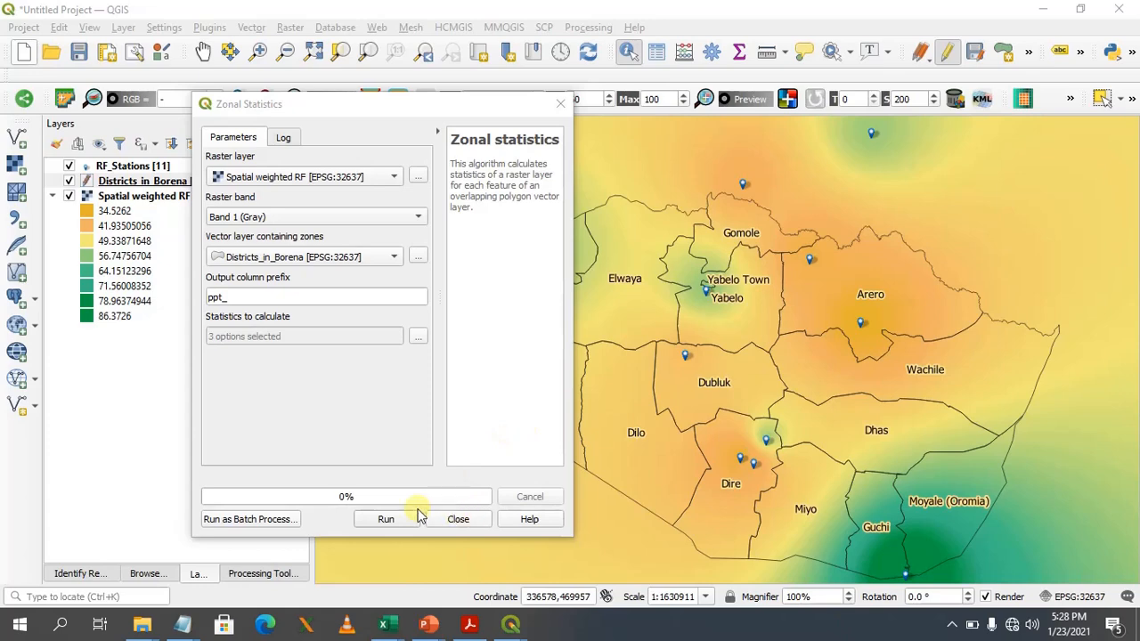
Open the attribute table of Districts_in_Borena and save the layer's pending changes.
left_click(458, 520)
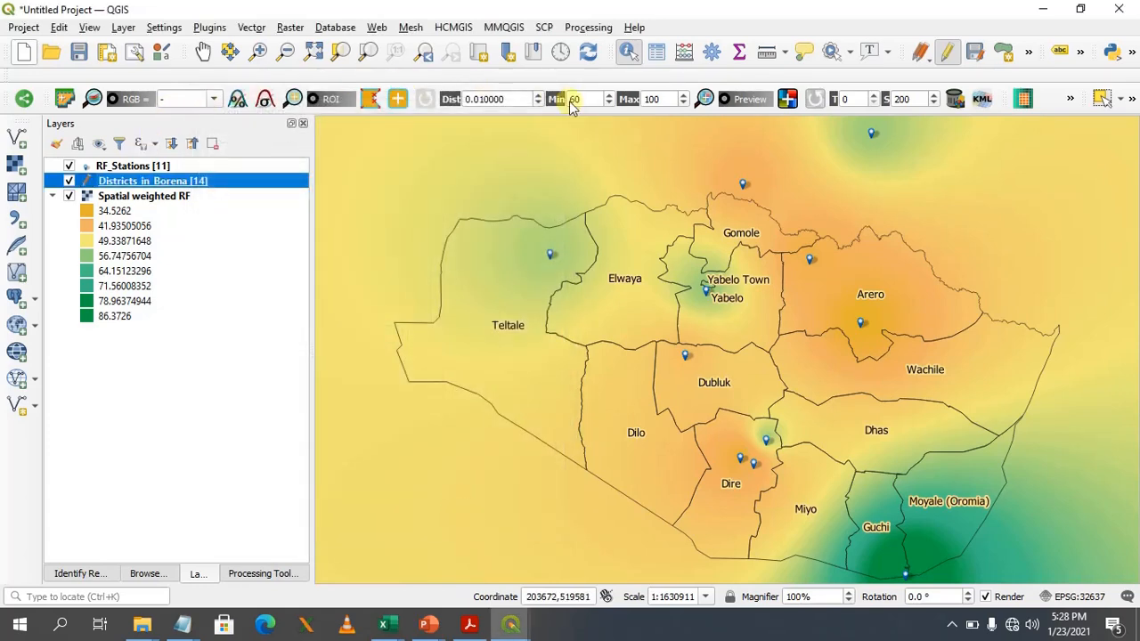
mouse_move(288, 180)
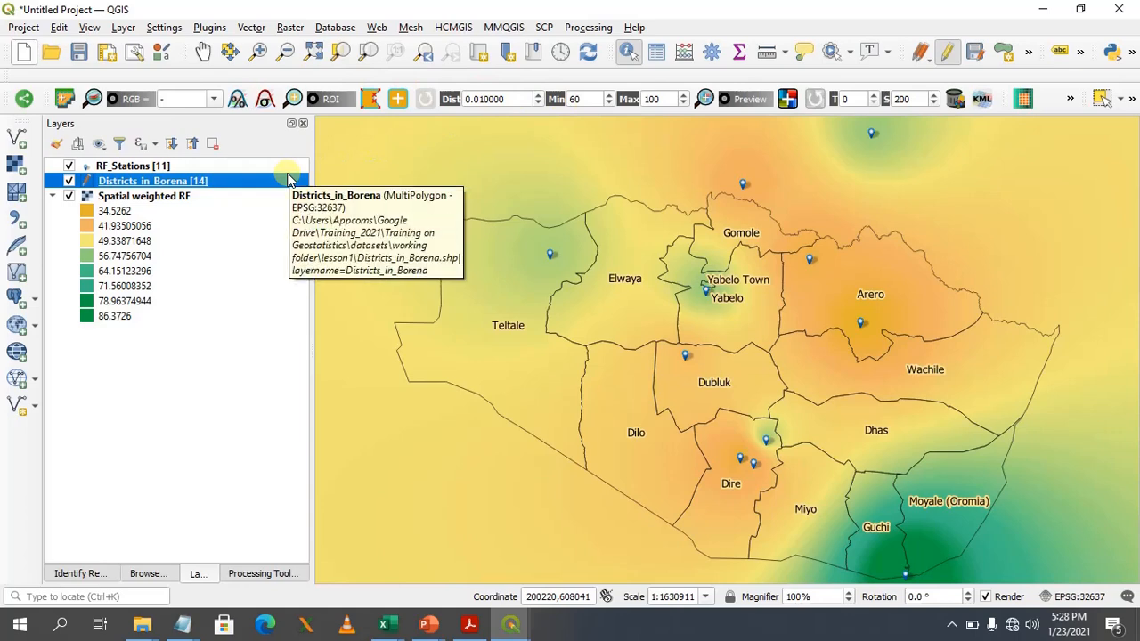
key("F6")
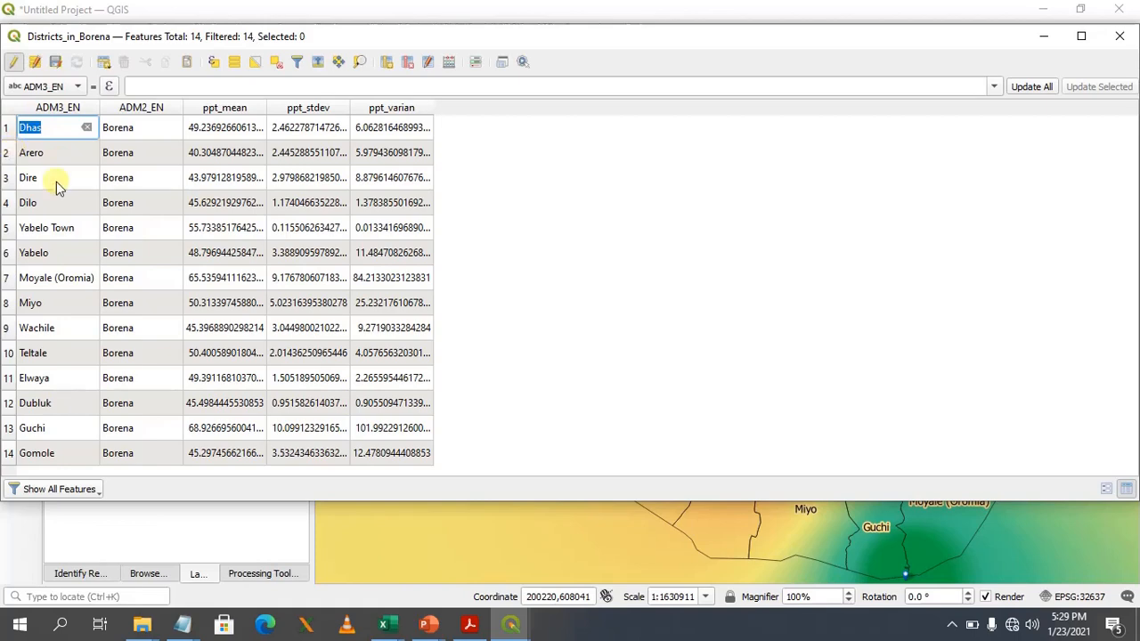
left_click(16, 62)
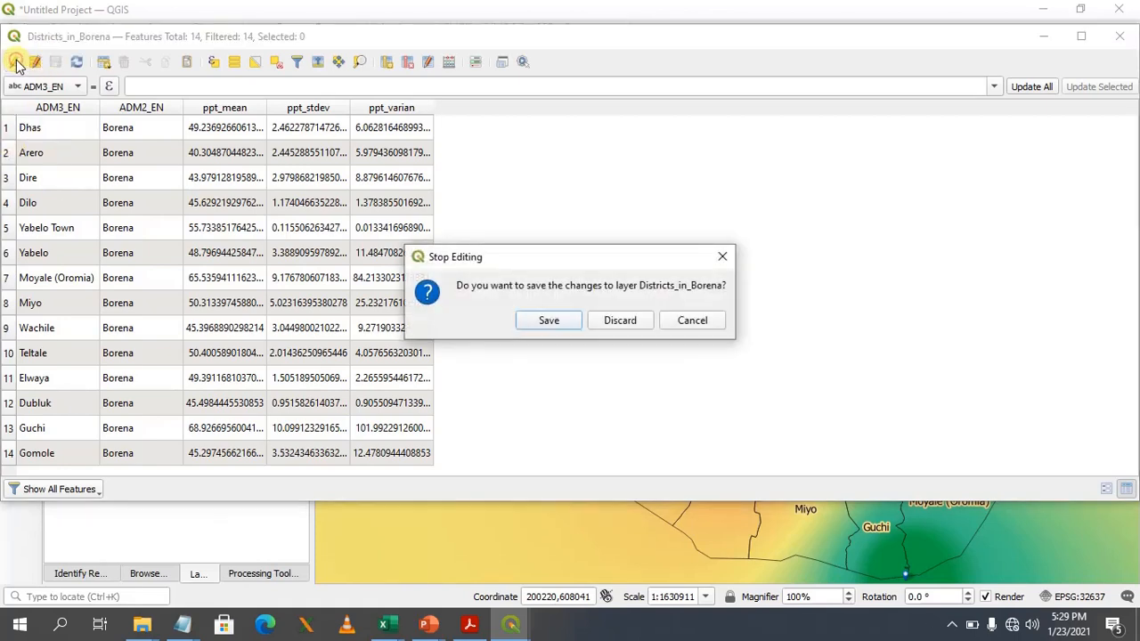
left_click(550, 320)
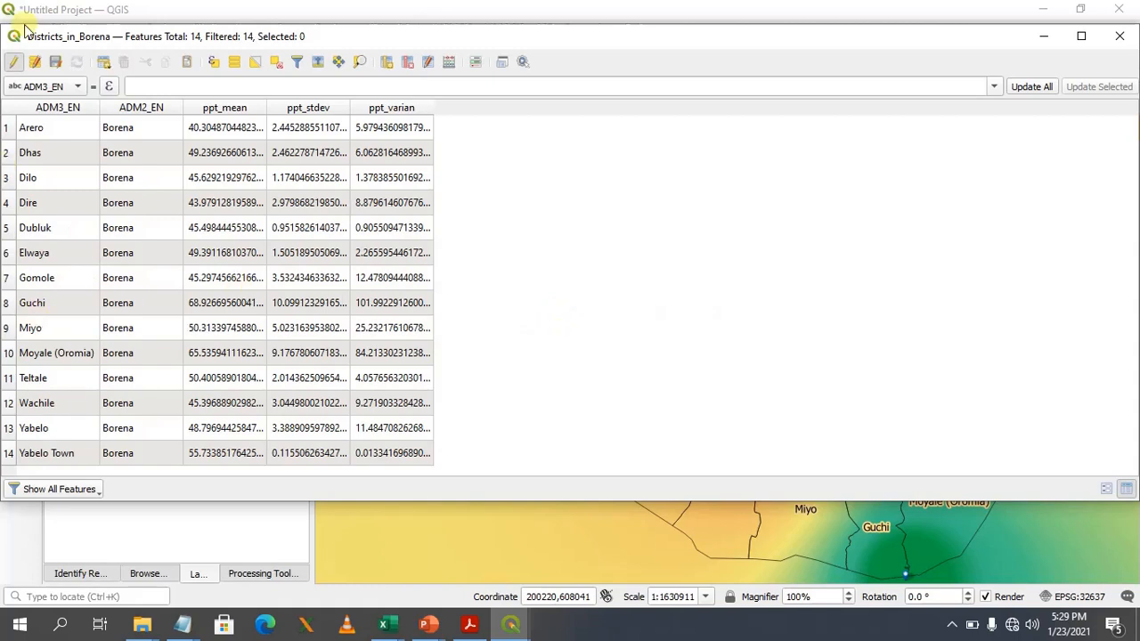
Copy all district rows from the attribute table and stop editing Districts_in_Borena, choosing to save its changes.
left_click(4, 107)
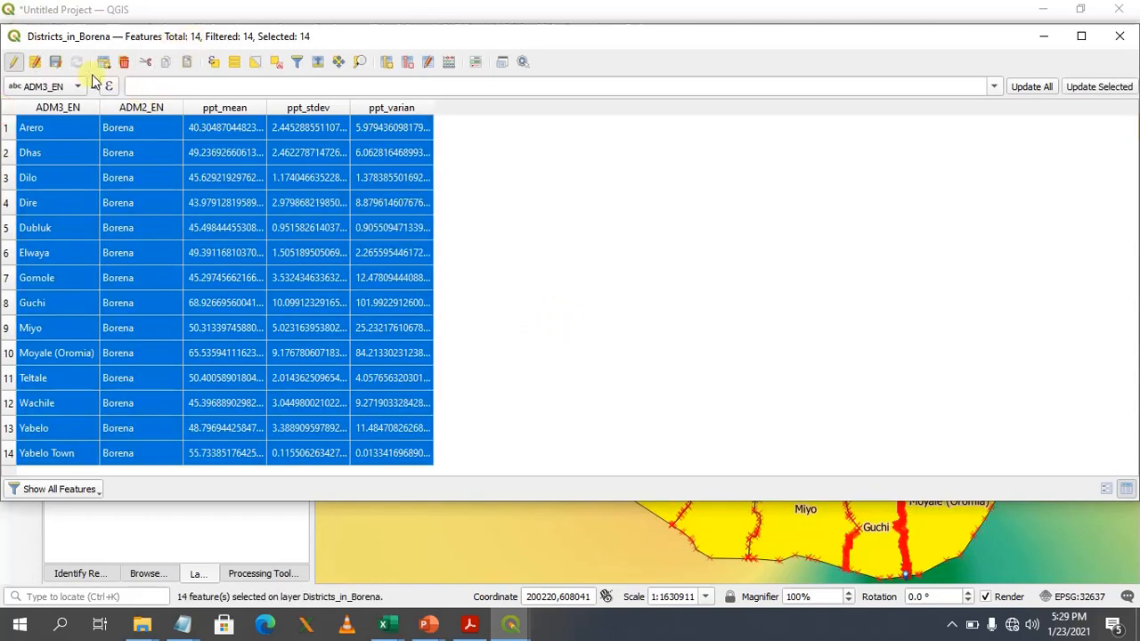
left_click(165, 63)
left_click(16, 61)
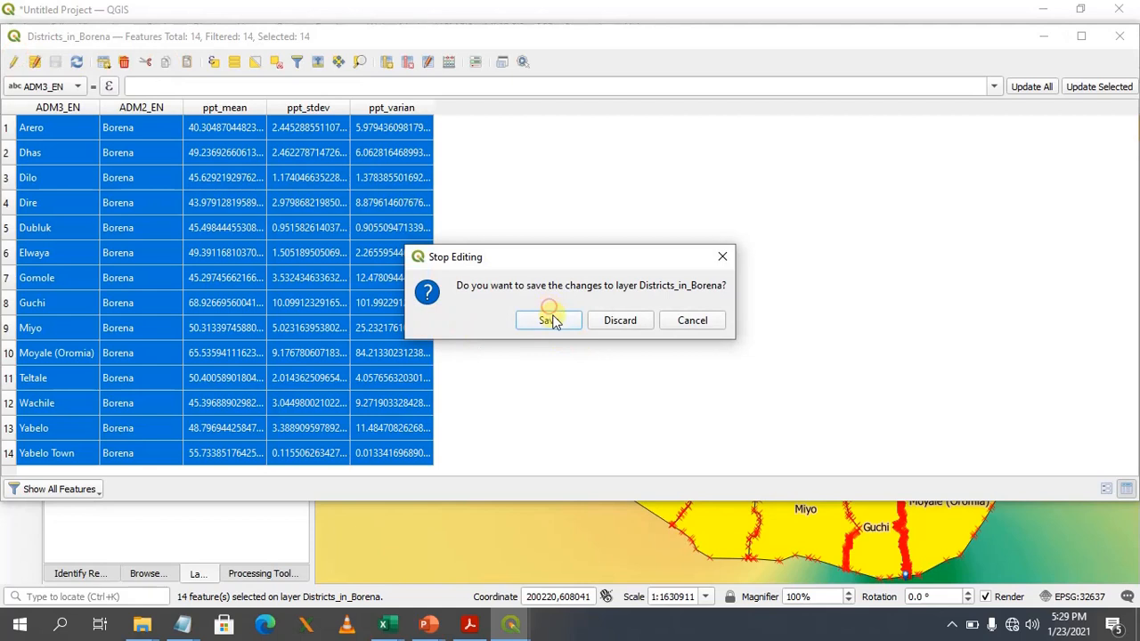
left_click(549, 320)
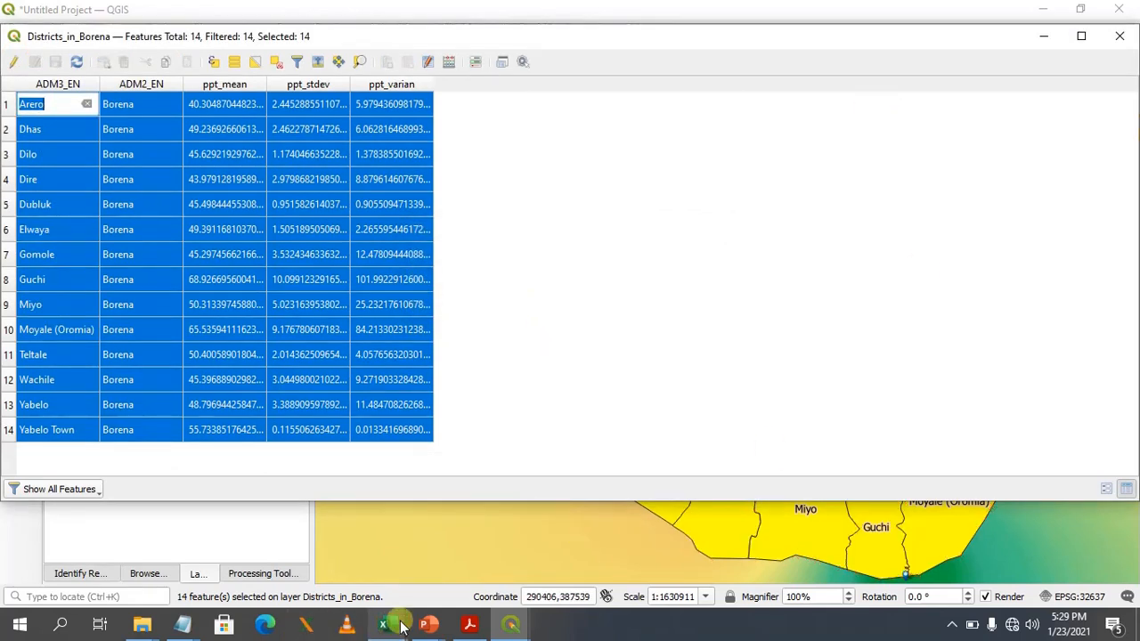
Switch to the RF_Station_gps workbook in Excel, paste the copied rows into a new sheet and fit the ppt_mean column's width.
mouse_move(384, 625)
left_click(461, 574)
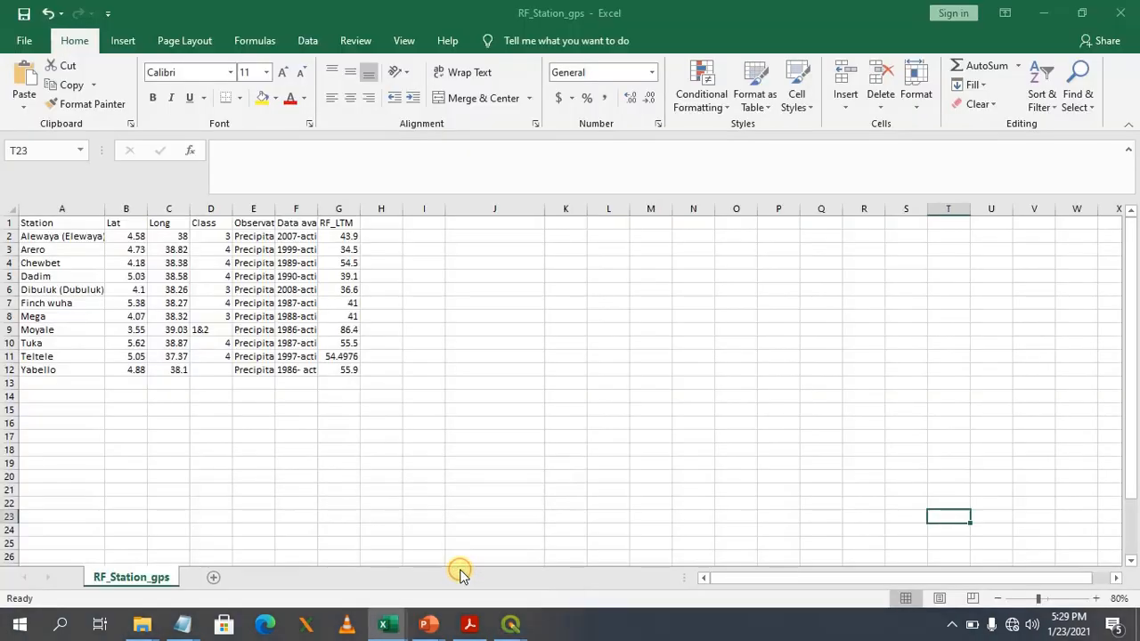
left_click(211, 579)
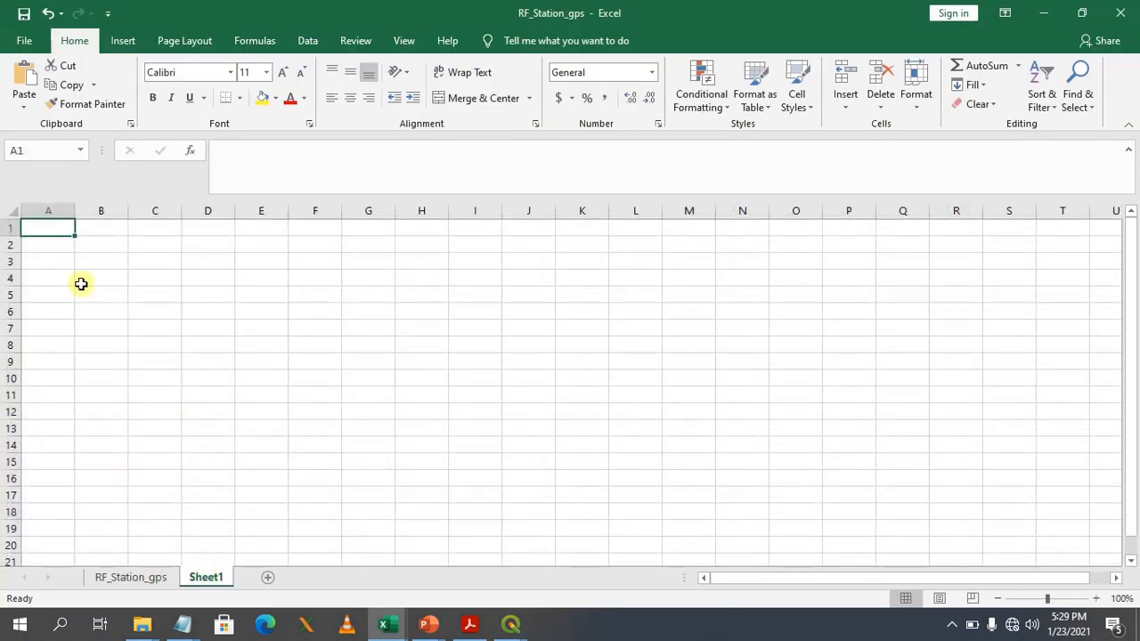
left_click(22, 108)
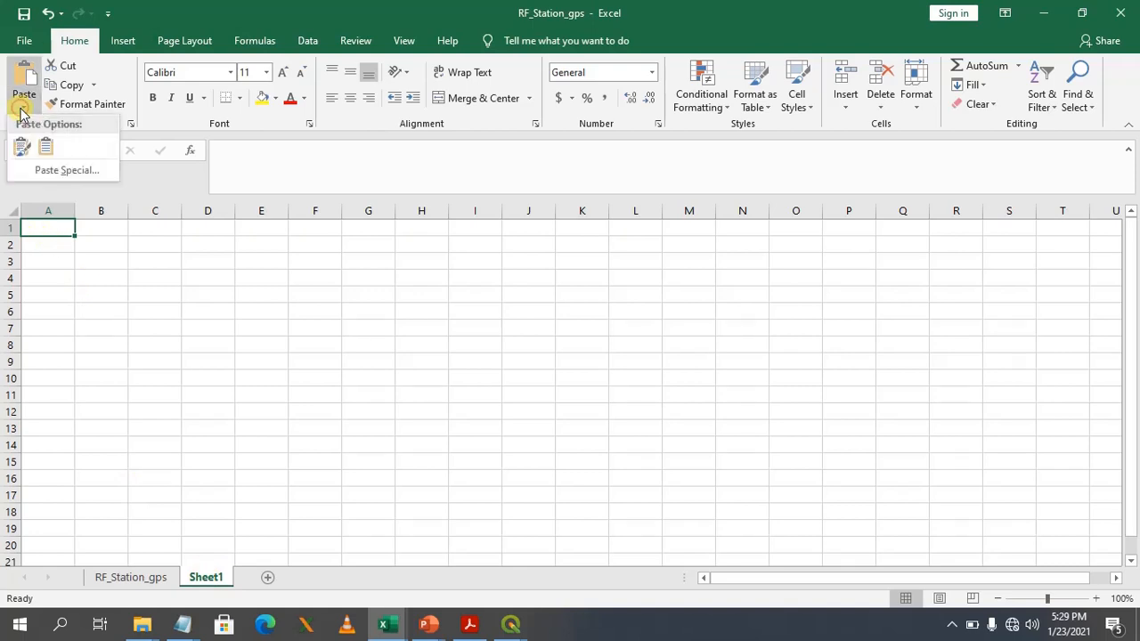
left_click(46, 146)
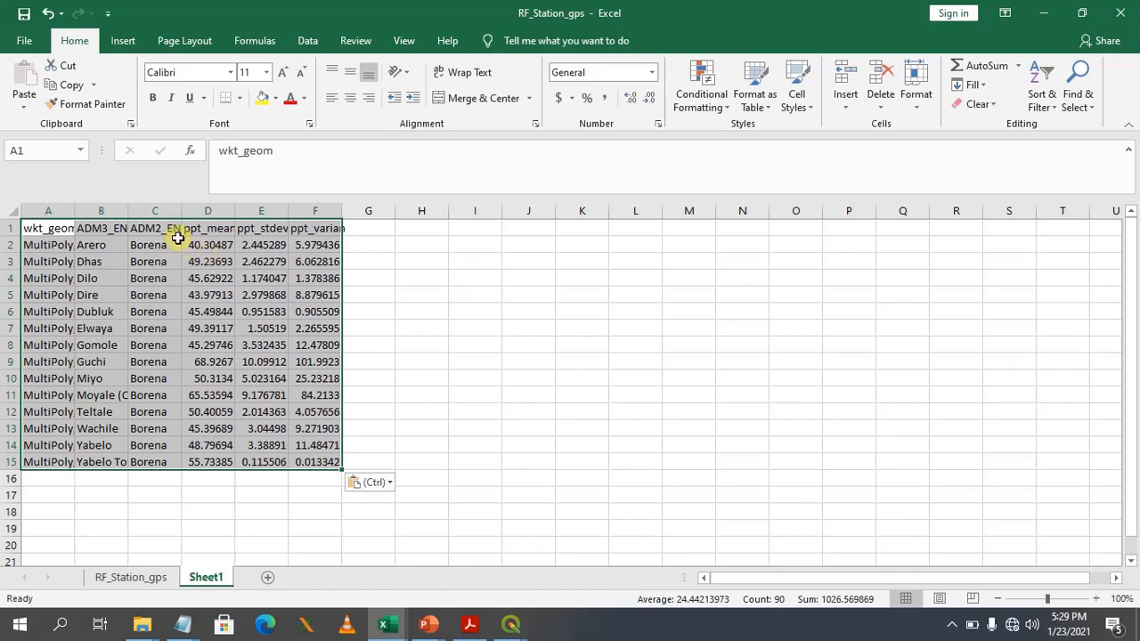
double_click(235, 212)
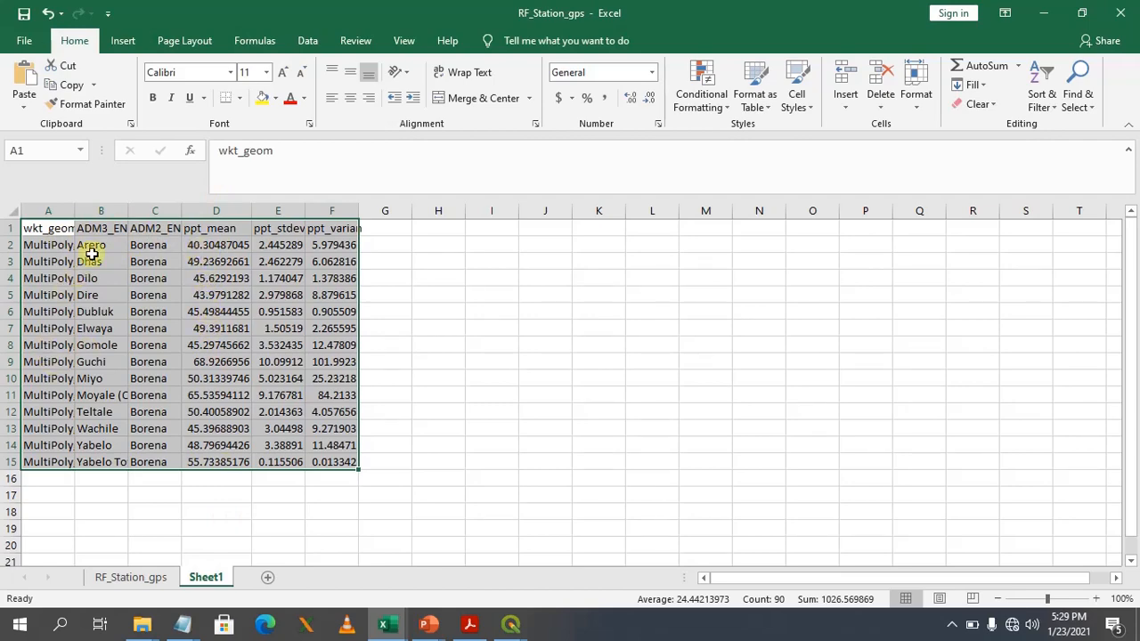
Delete the wkt_geom column from the pasted district table.
left_click(53, 214)
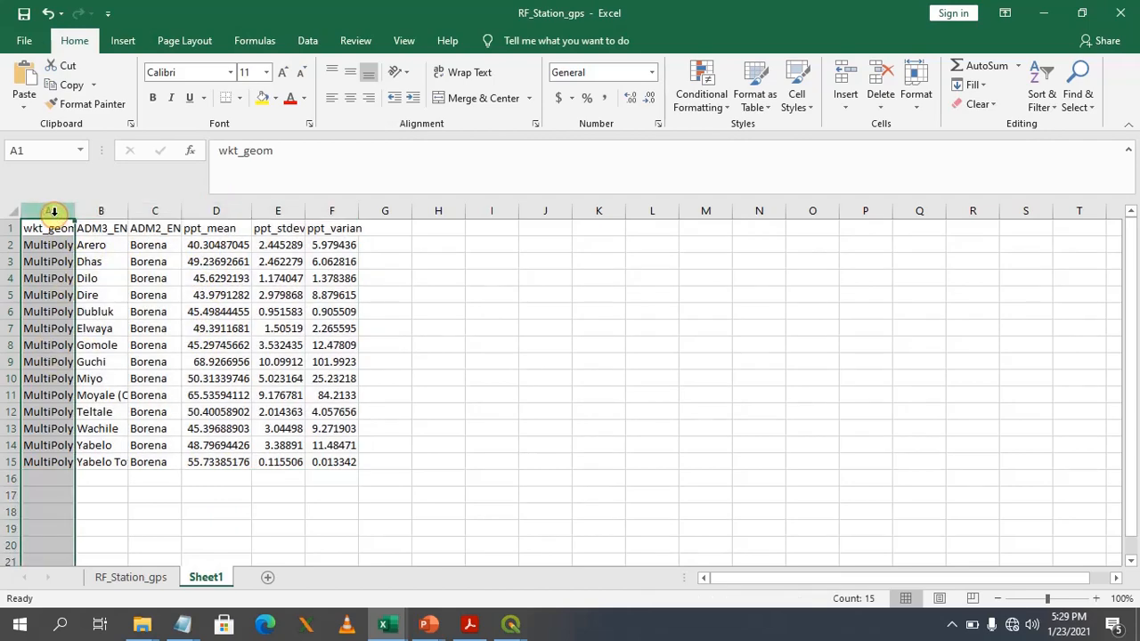
right_click(54, 214)
left_click(95, 354)
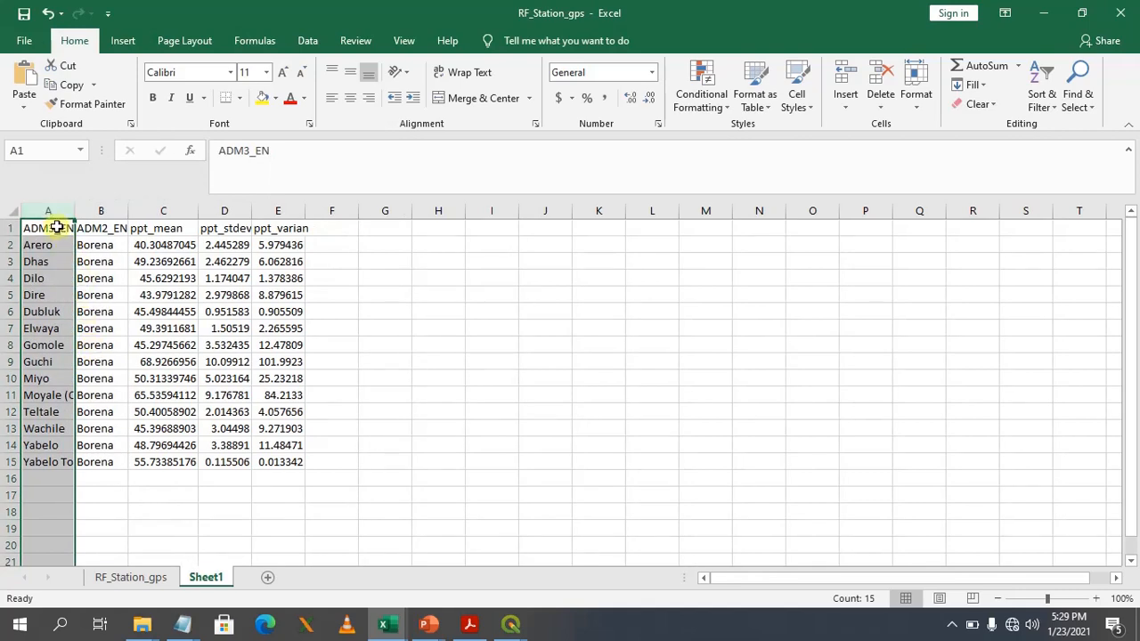
Rename the ADM3_EN column header in cell A1 as District.
double_click(70, 230)
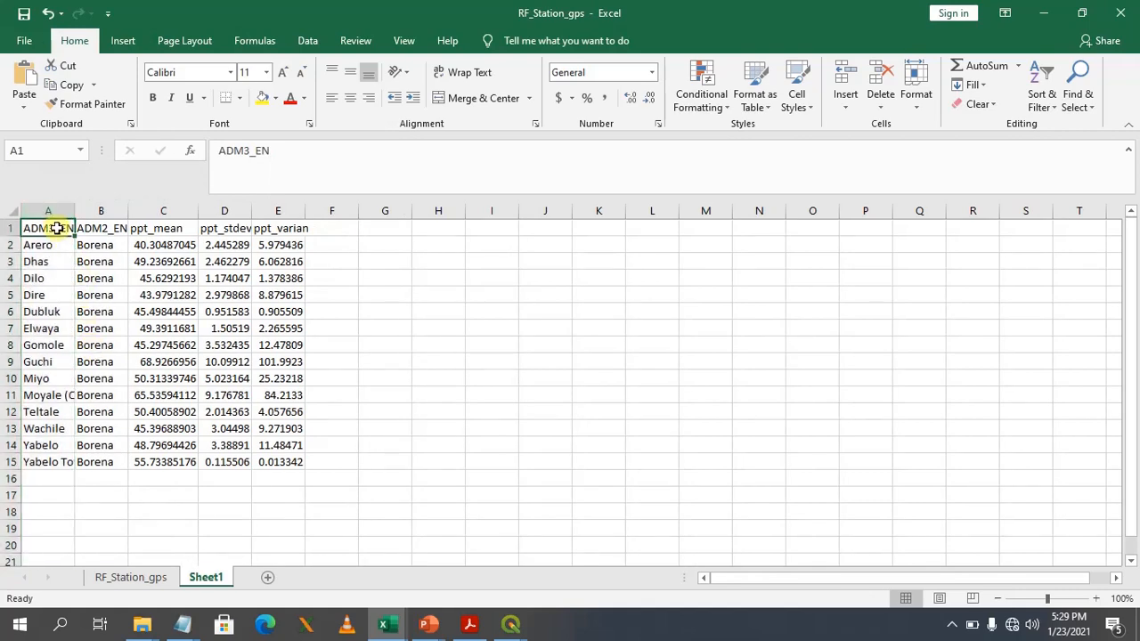
double_click(308, 152)
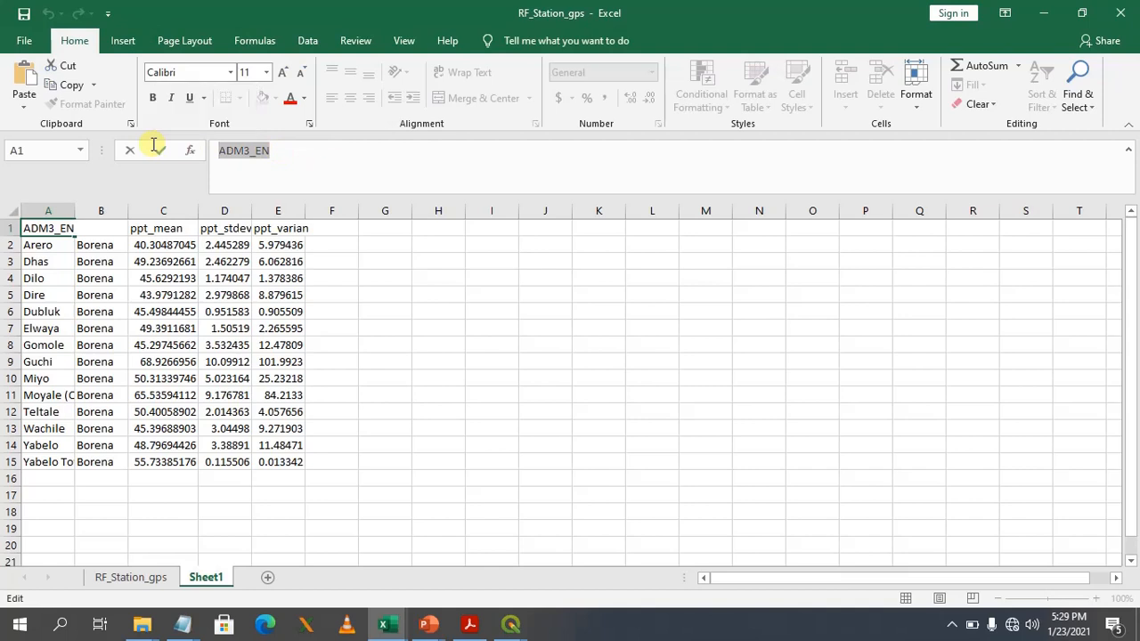
type("Distric")
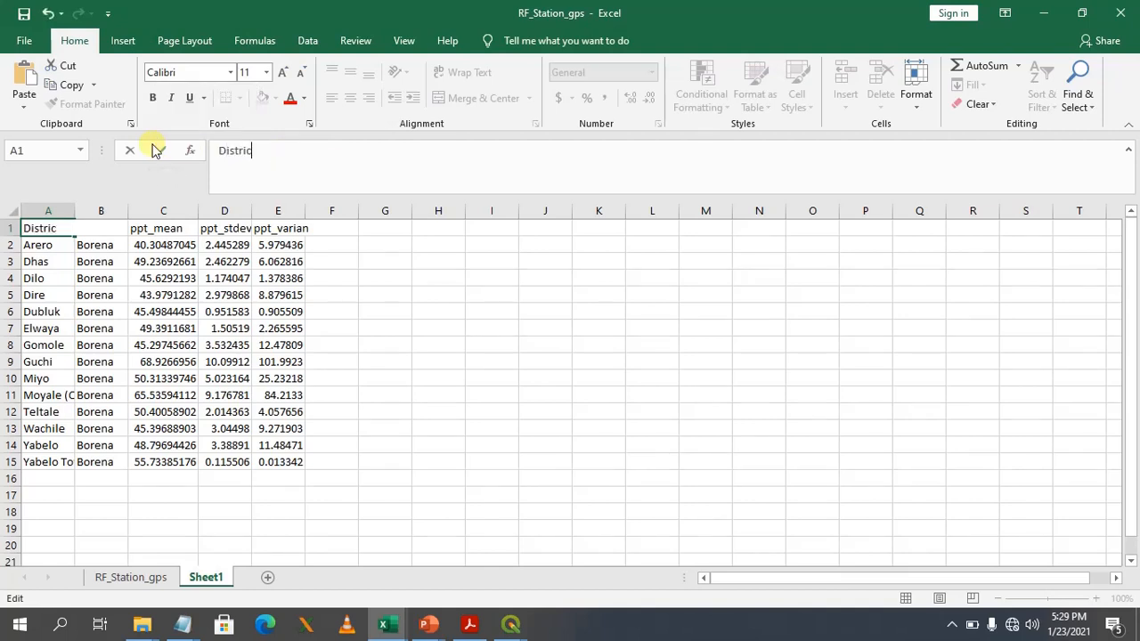
type("t")
left_click(121, 276)
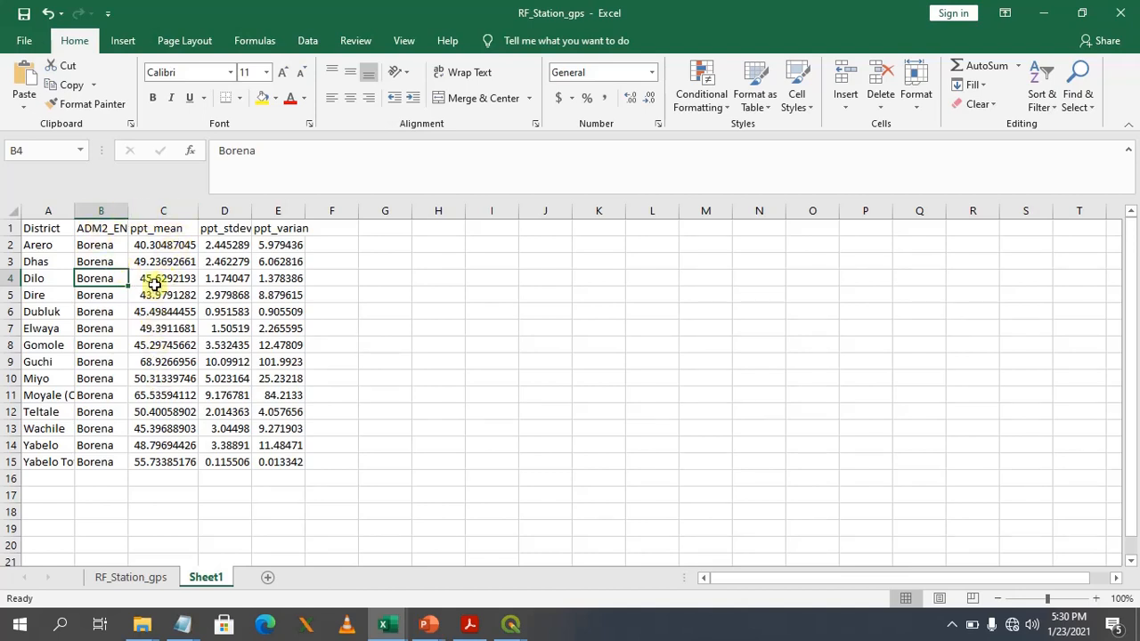
Format the ppt_mean values in C2:C15 to two decimal places.
left_click(175, 239)
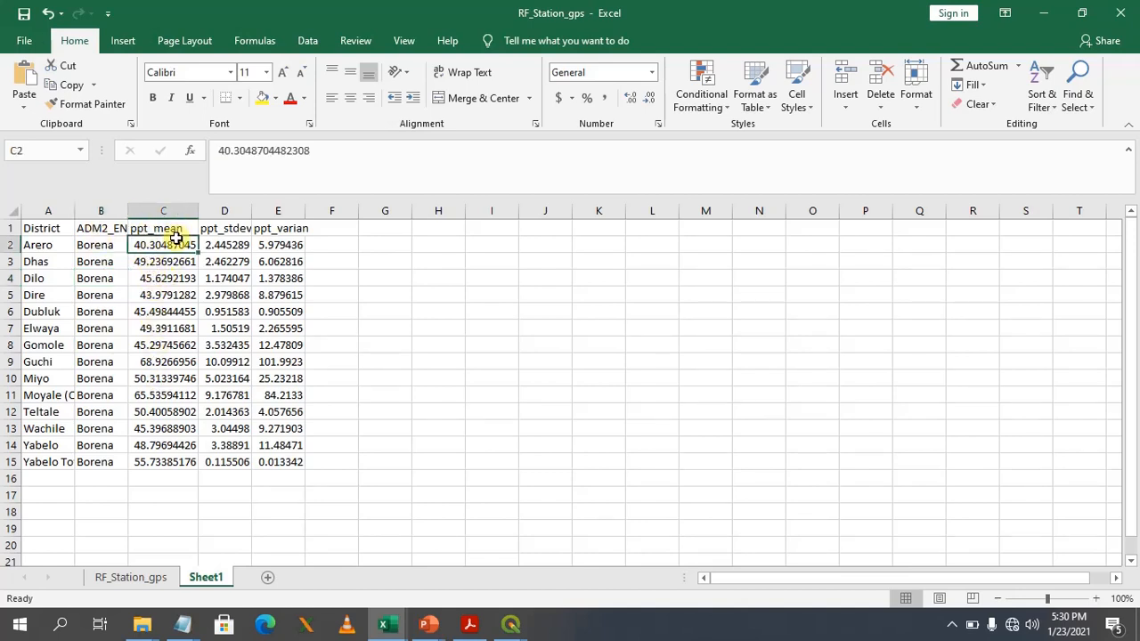
left_click_drag(175, 238, 167, 463)
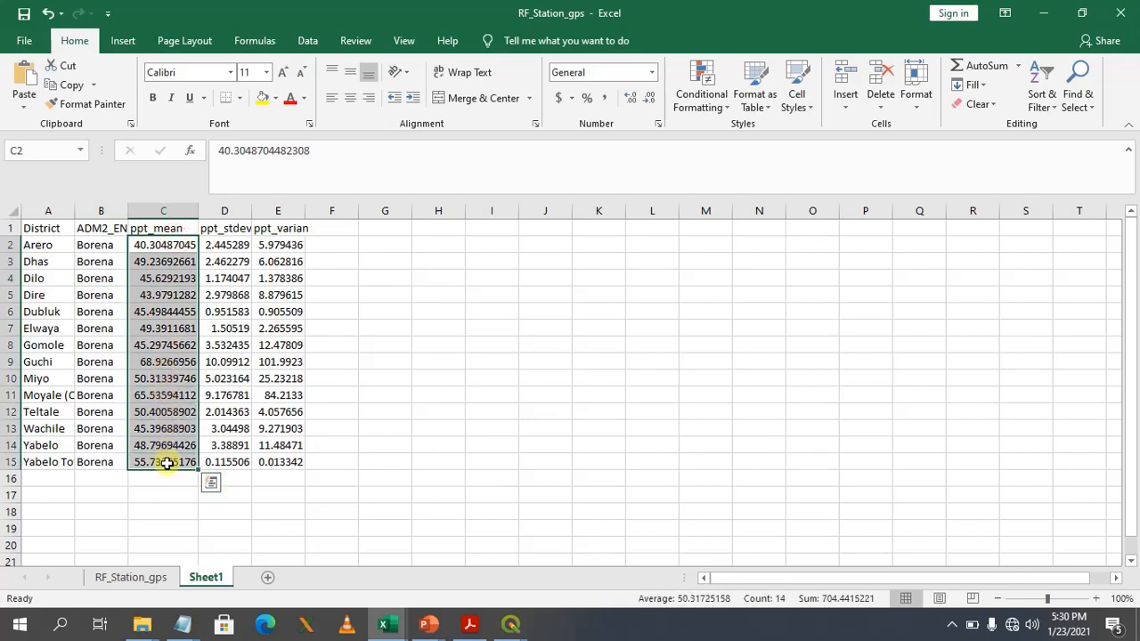
left_click(628, 100)
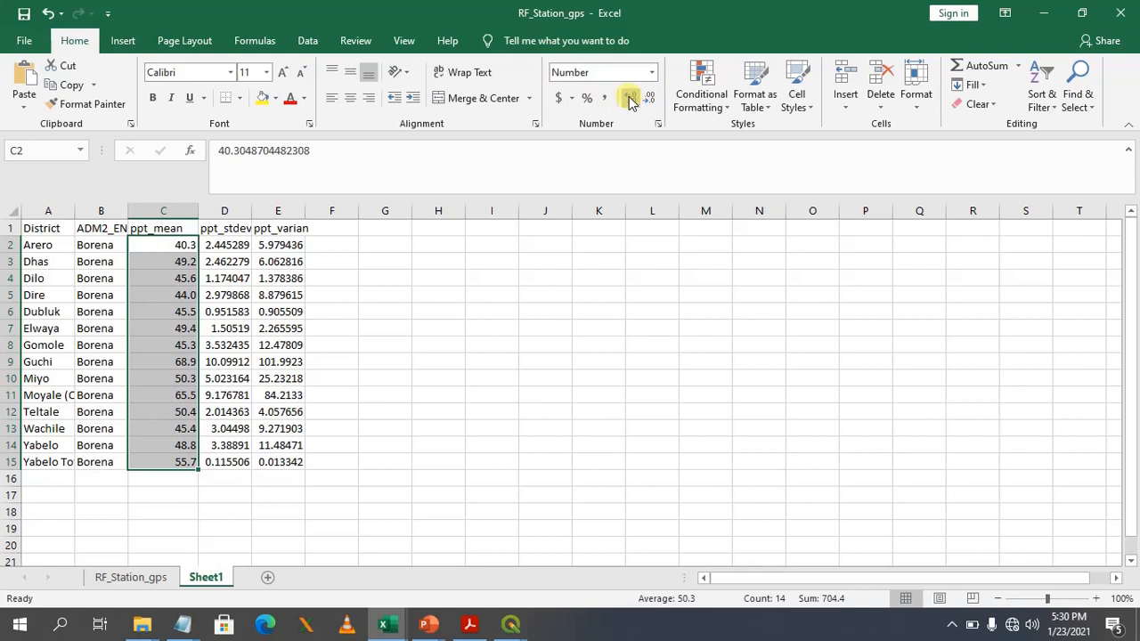
left_click(628, 100)
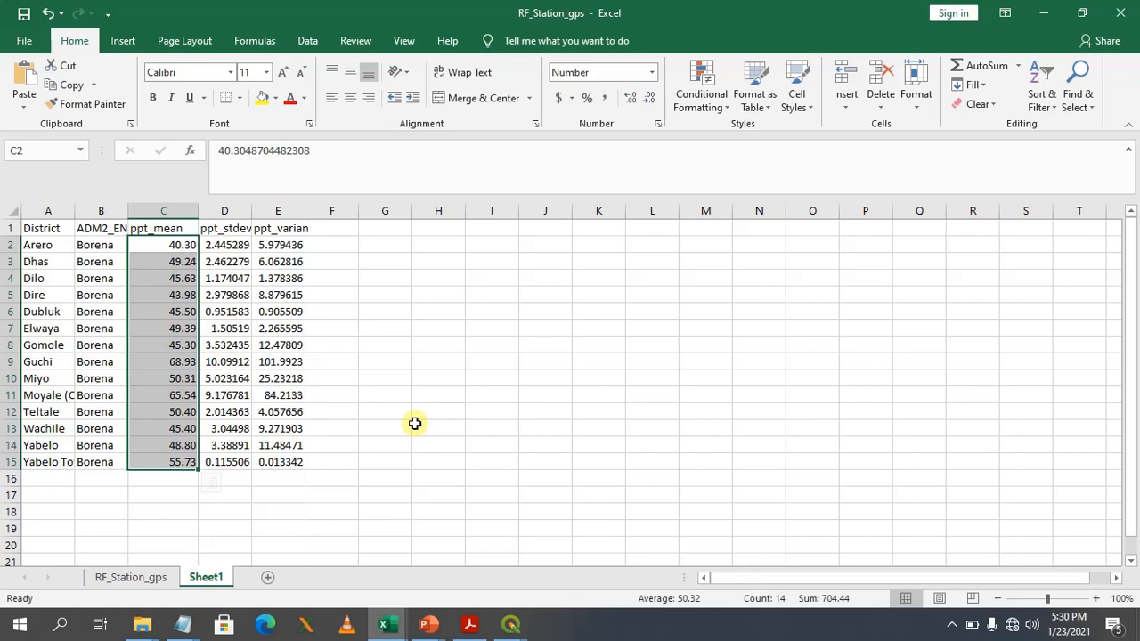
Examine the district and FCS columns in the Household_FCS workbook, then minimize it.
left_click(388, 623)
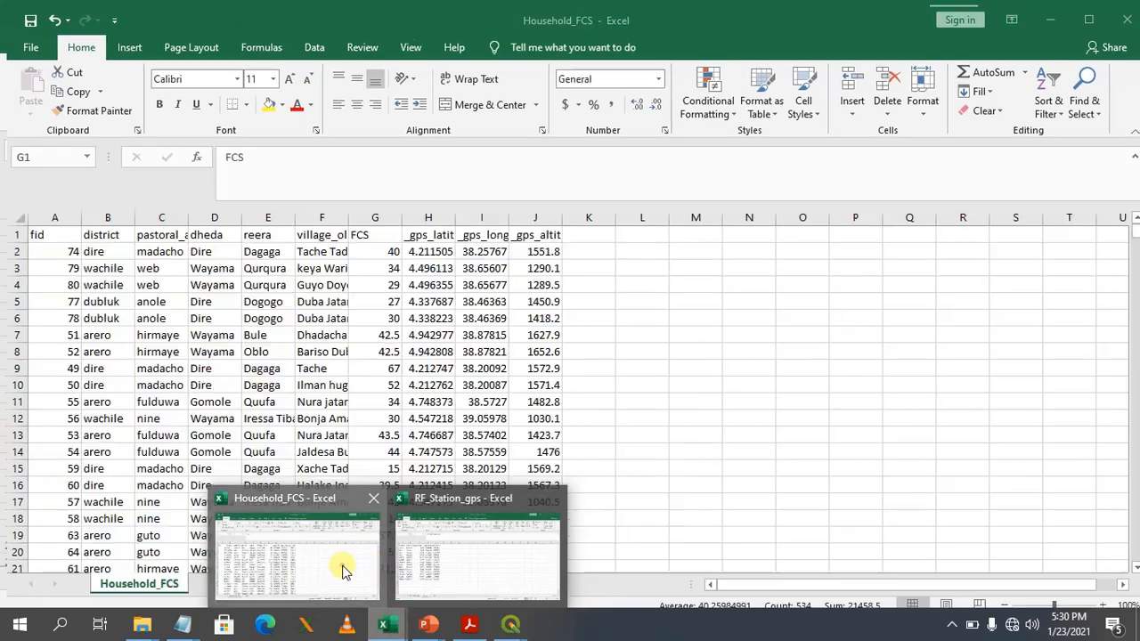
left_click(344, 565)
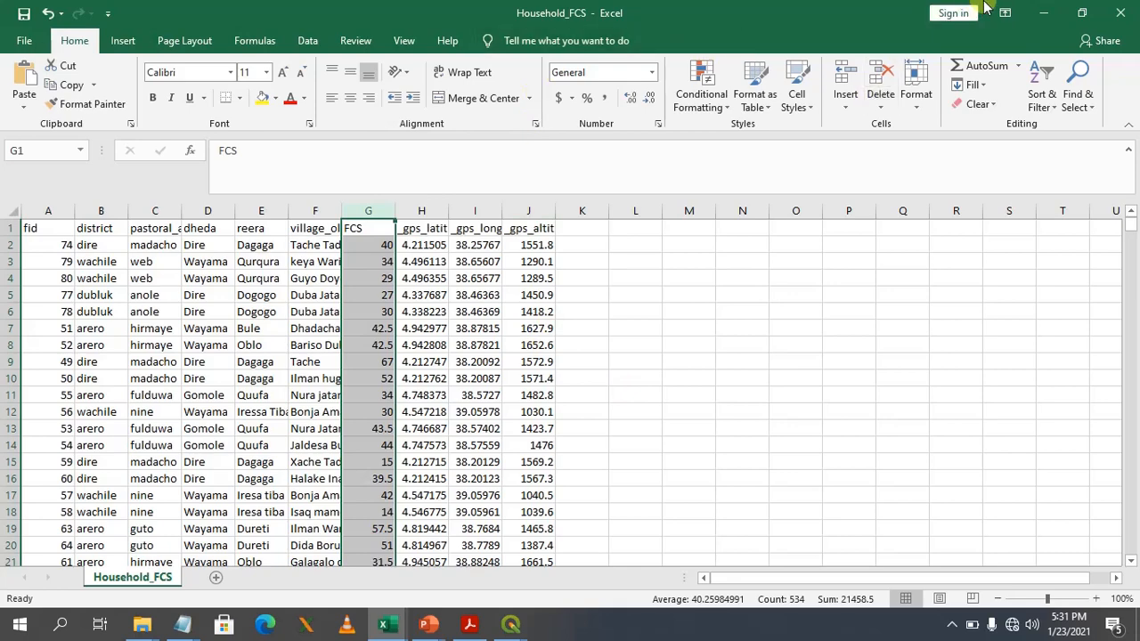
left_click(1049, 12)
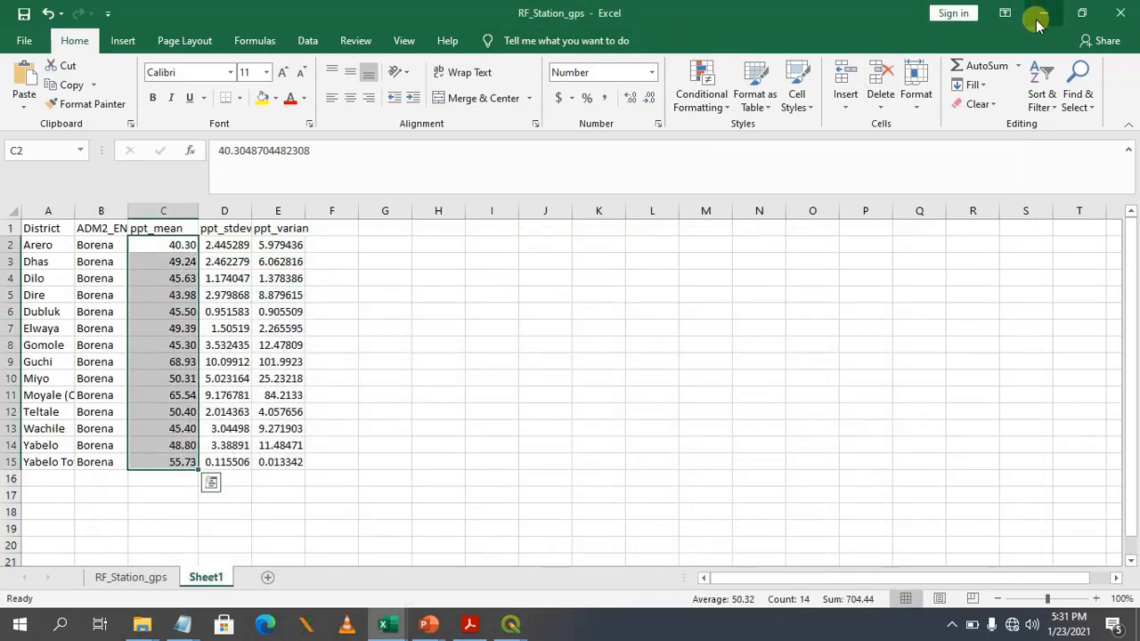
Return to the QGIS map, minimizing the workbook and the attribute table, and dismiss the commit error message.
left_click(1038, 20)
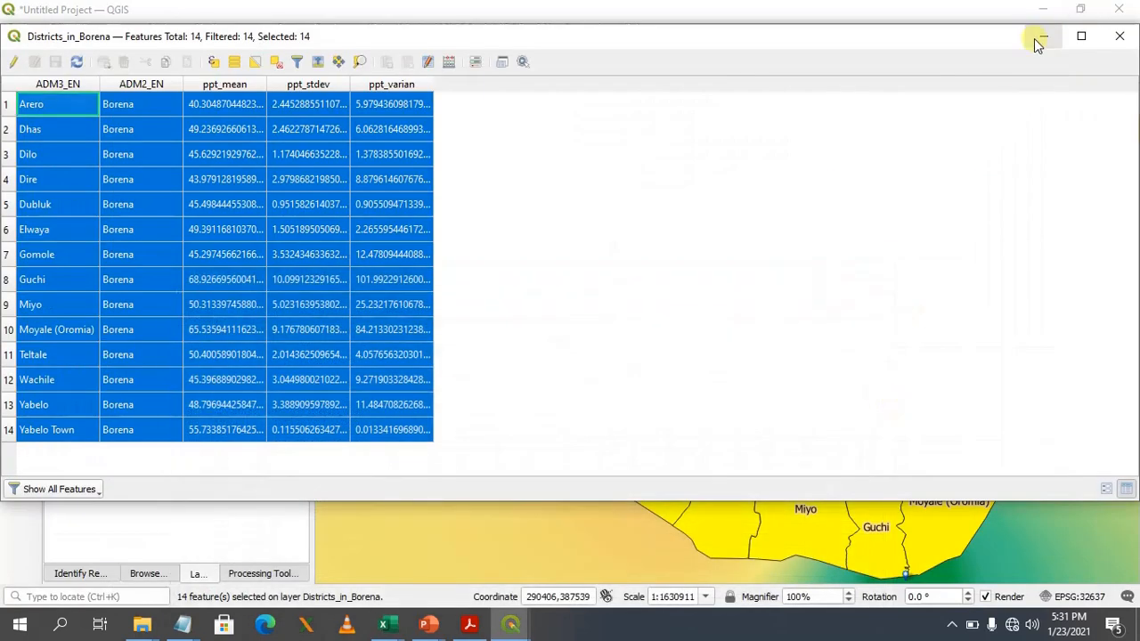
left_click(1036, 41)
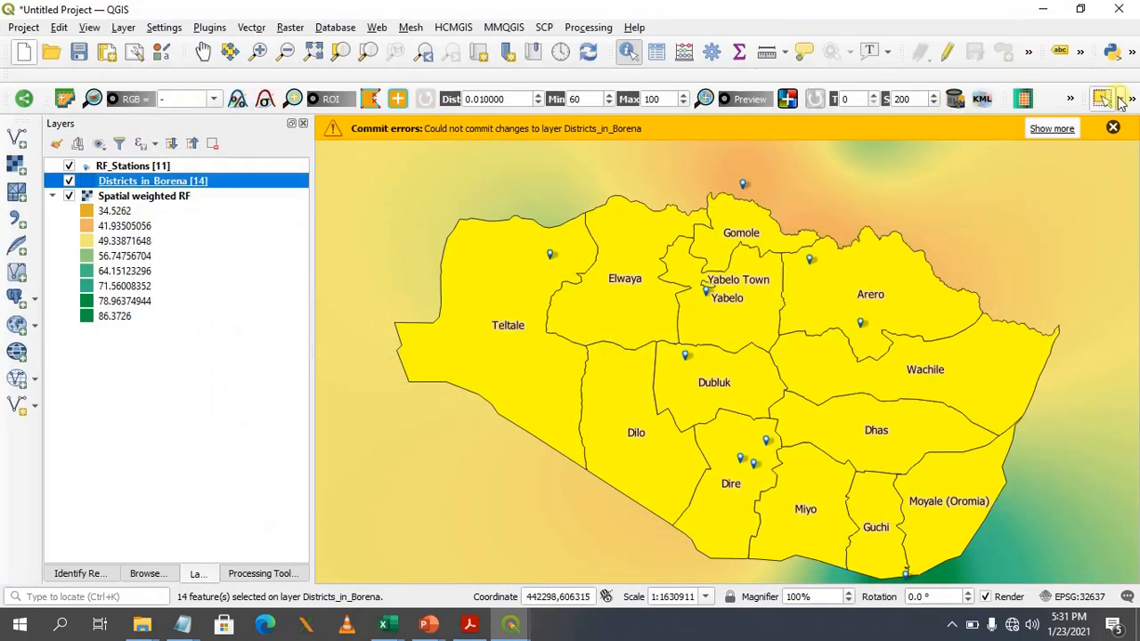
left_click(1112, 129)
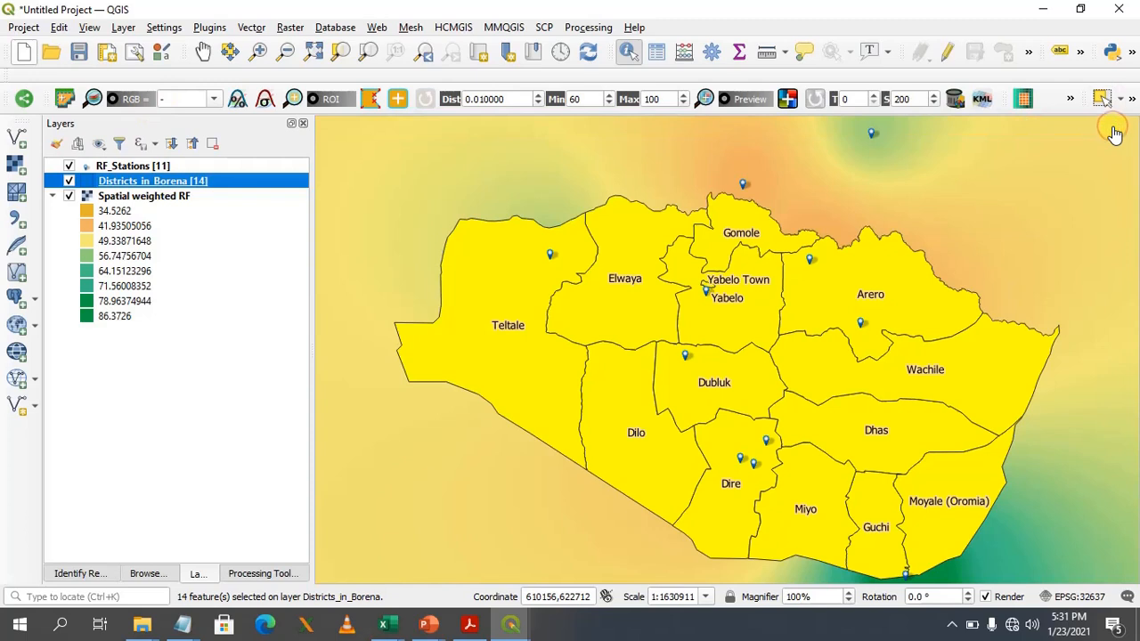